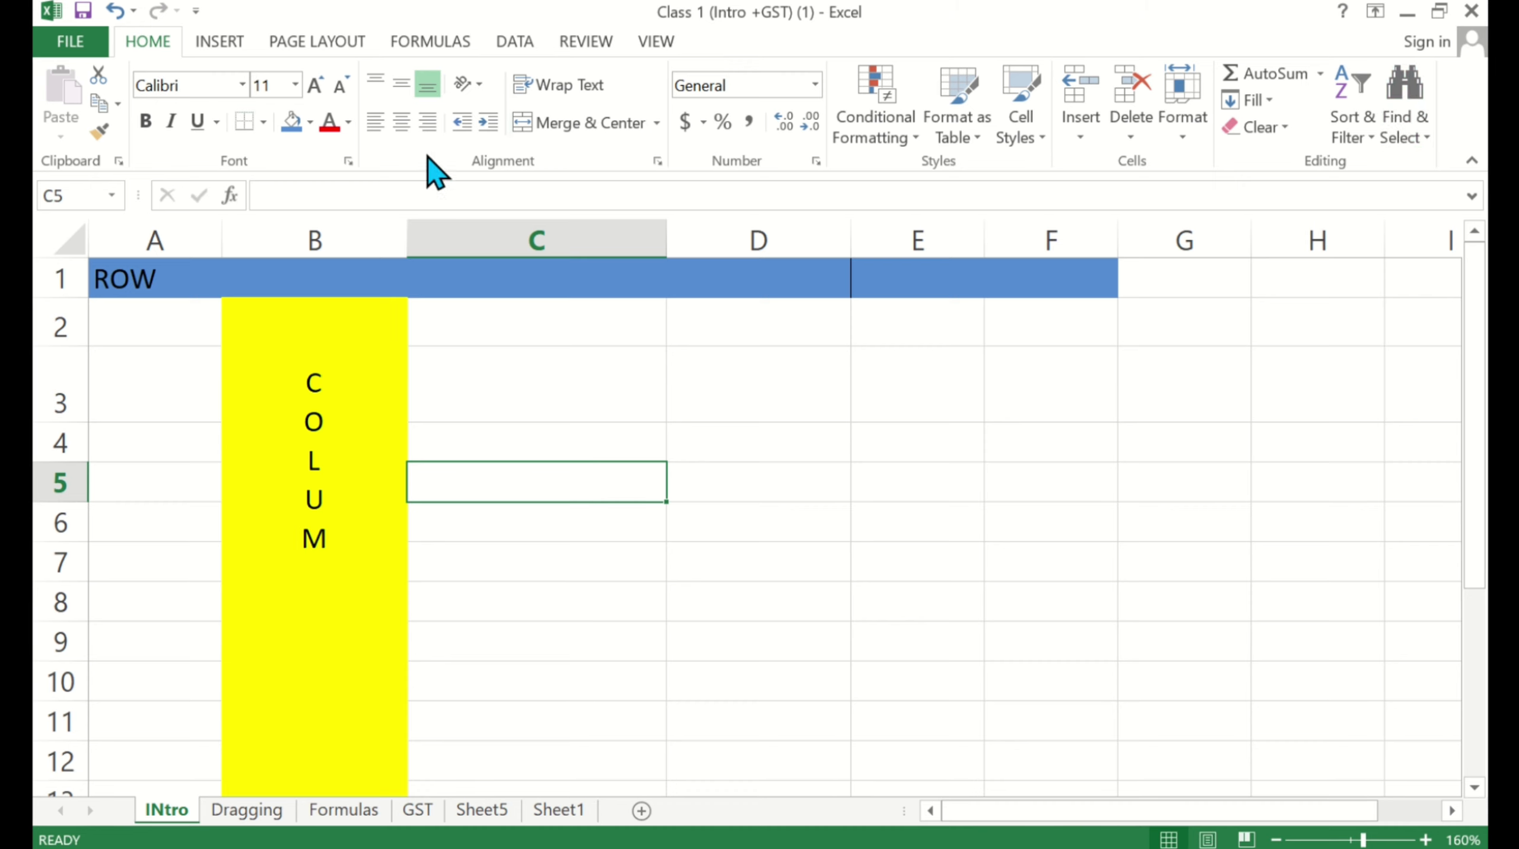
Step: Highlight cells A1 through H1 to show a row, and select the whole of column B to show a column
left_click(477, 393)
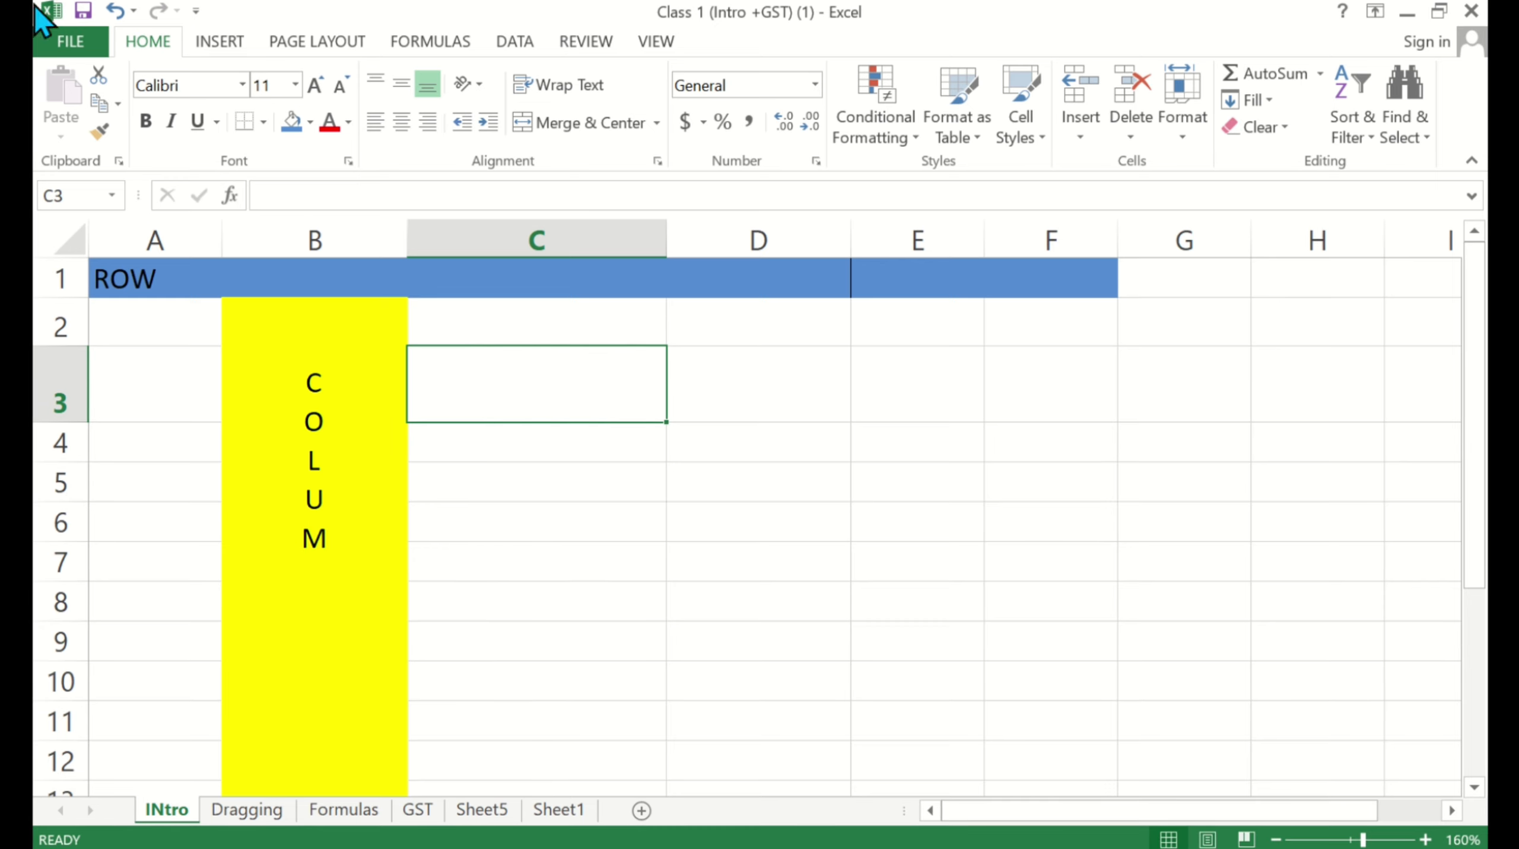
left_click(153, 415)
left_click_drag(105, 272, 1307, 276)
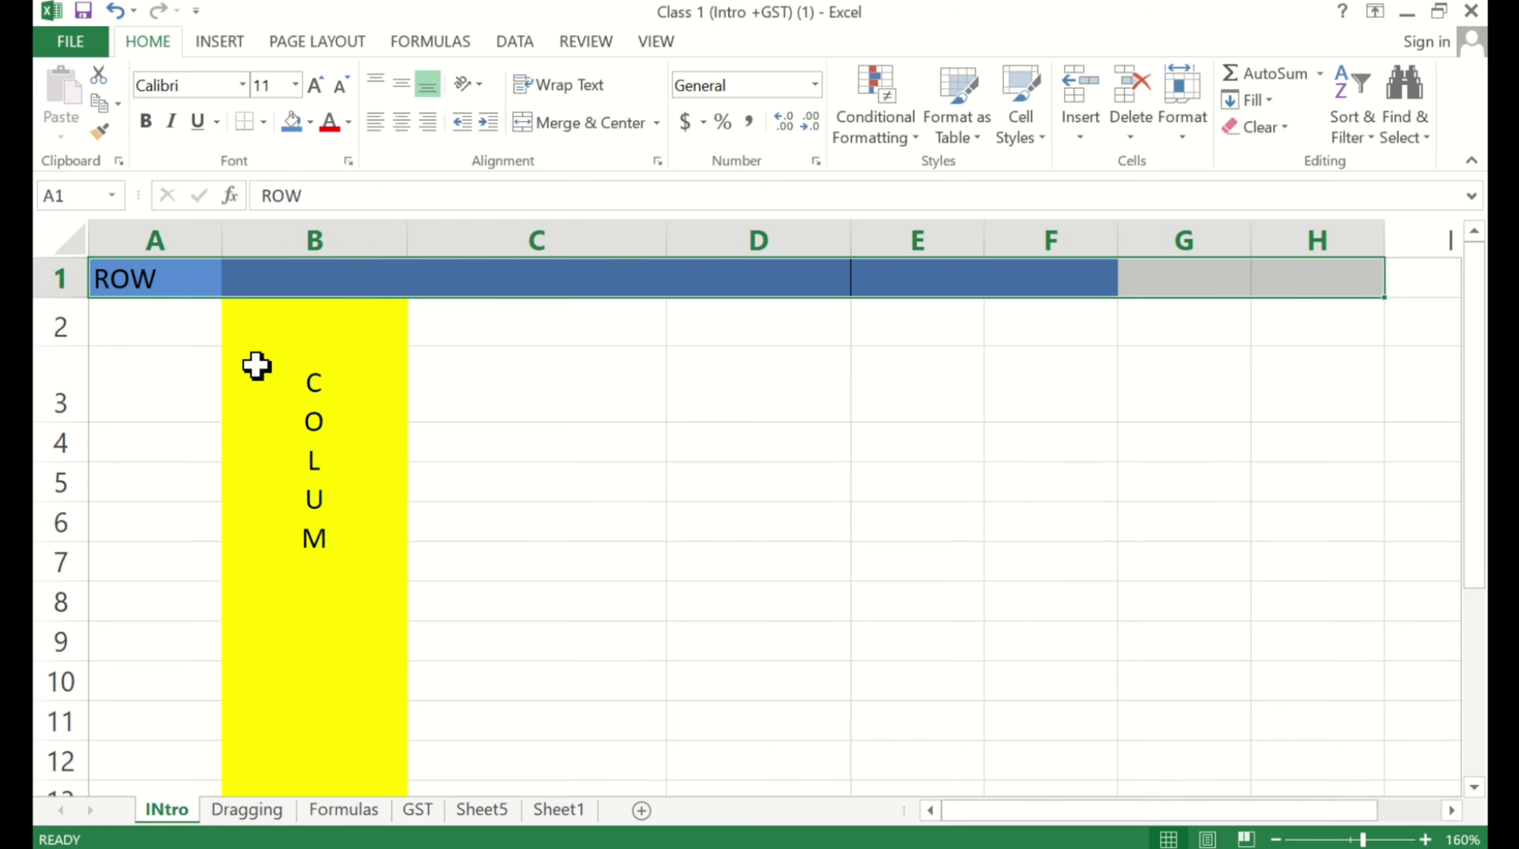
left_click(433, 478)
left_click(315, 235)
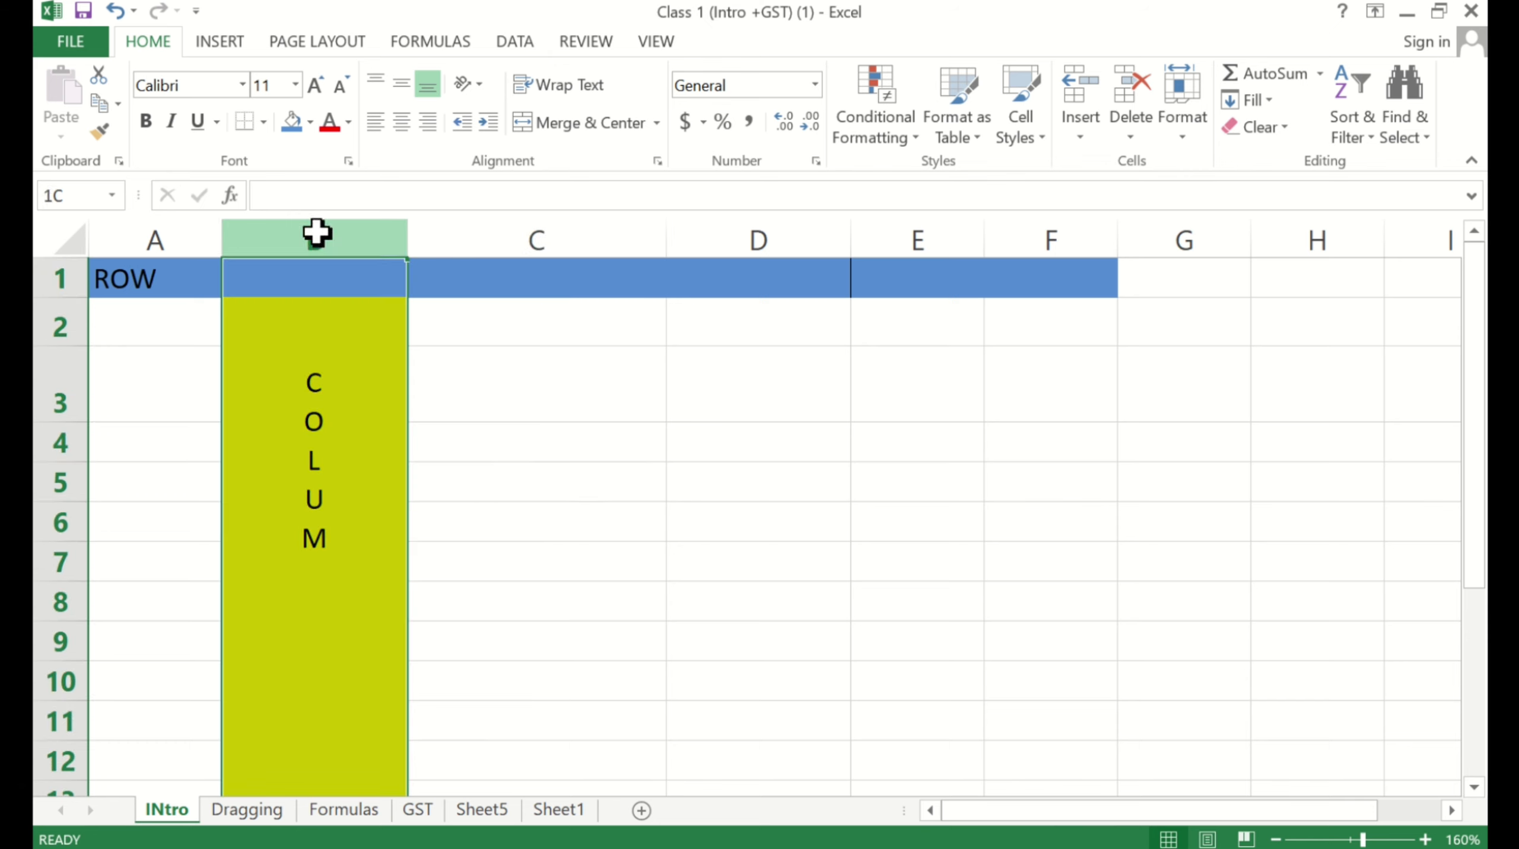
left_click(461, 516)
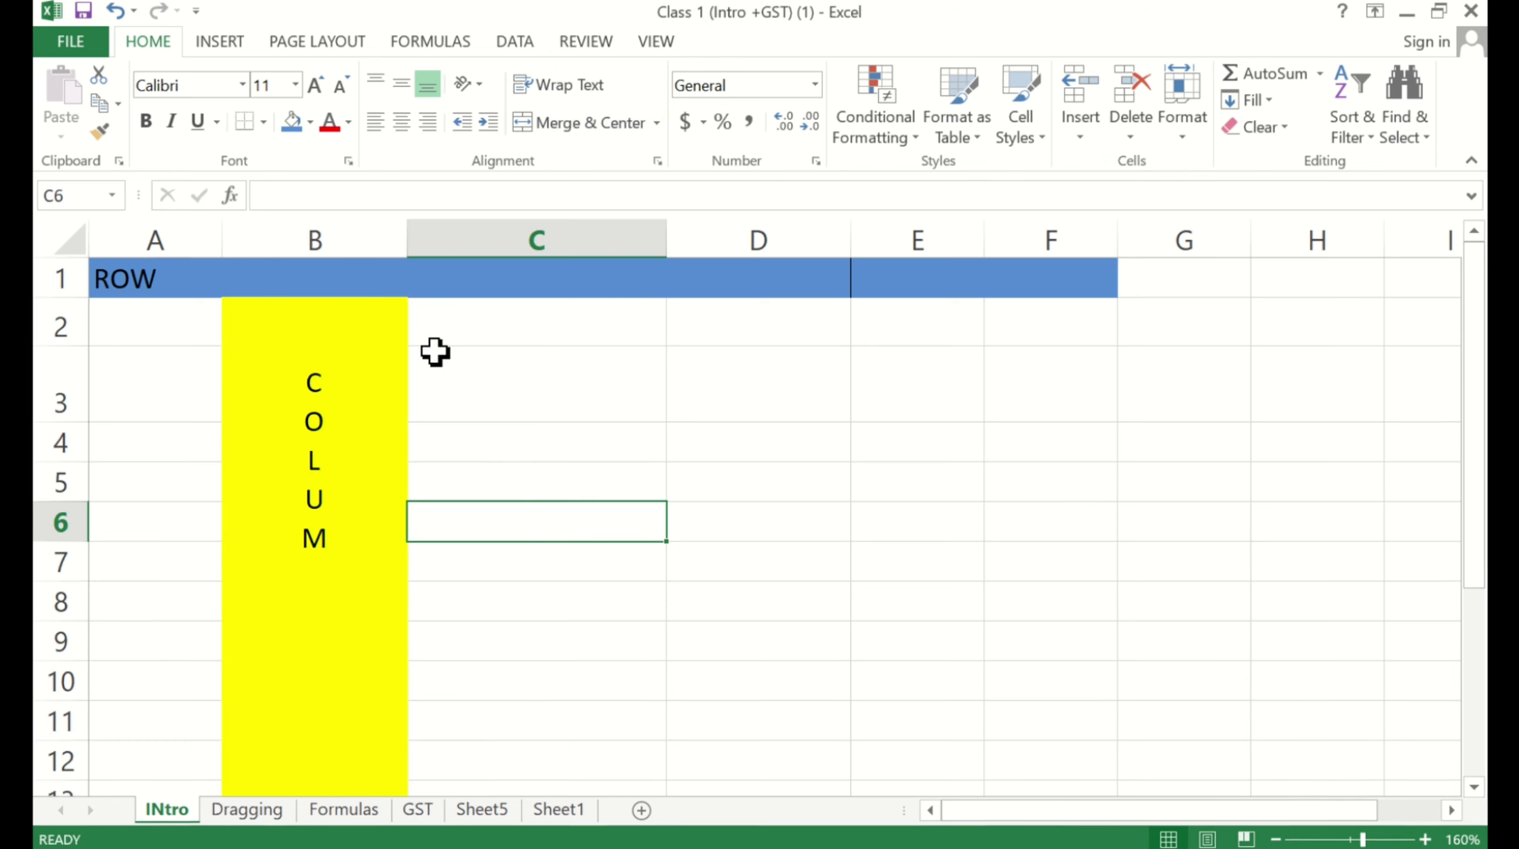
left_click(491, 443)
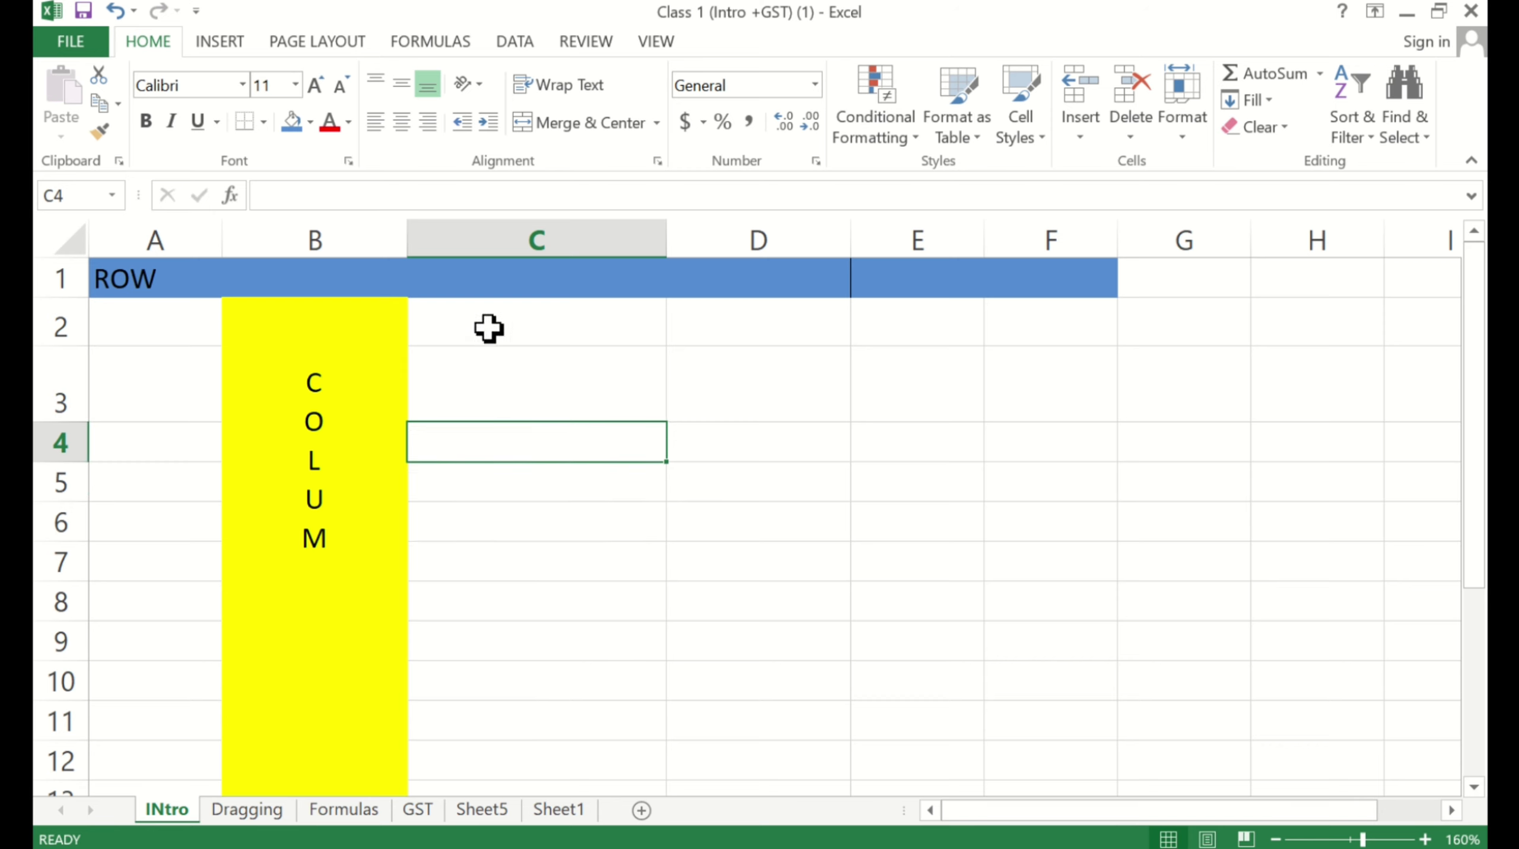
left_click(537, 389)
Step: Starting from cell A1, jump to the sheet's last column and back, and to its last row and back
left_click(100, 274)
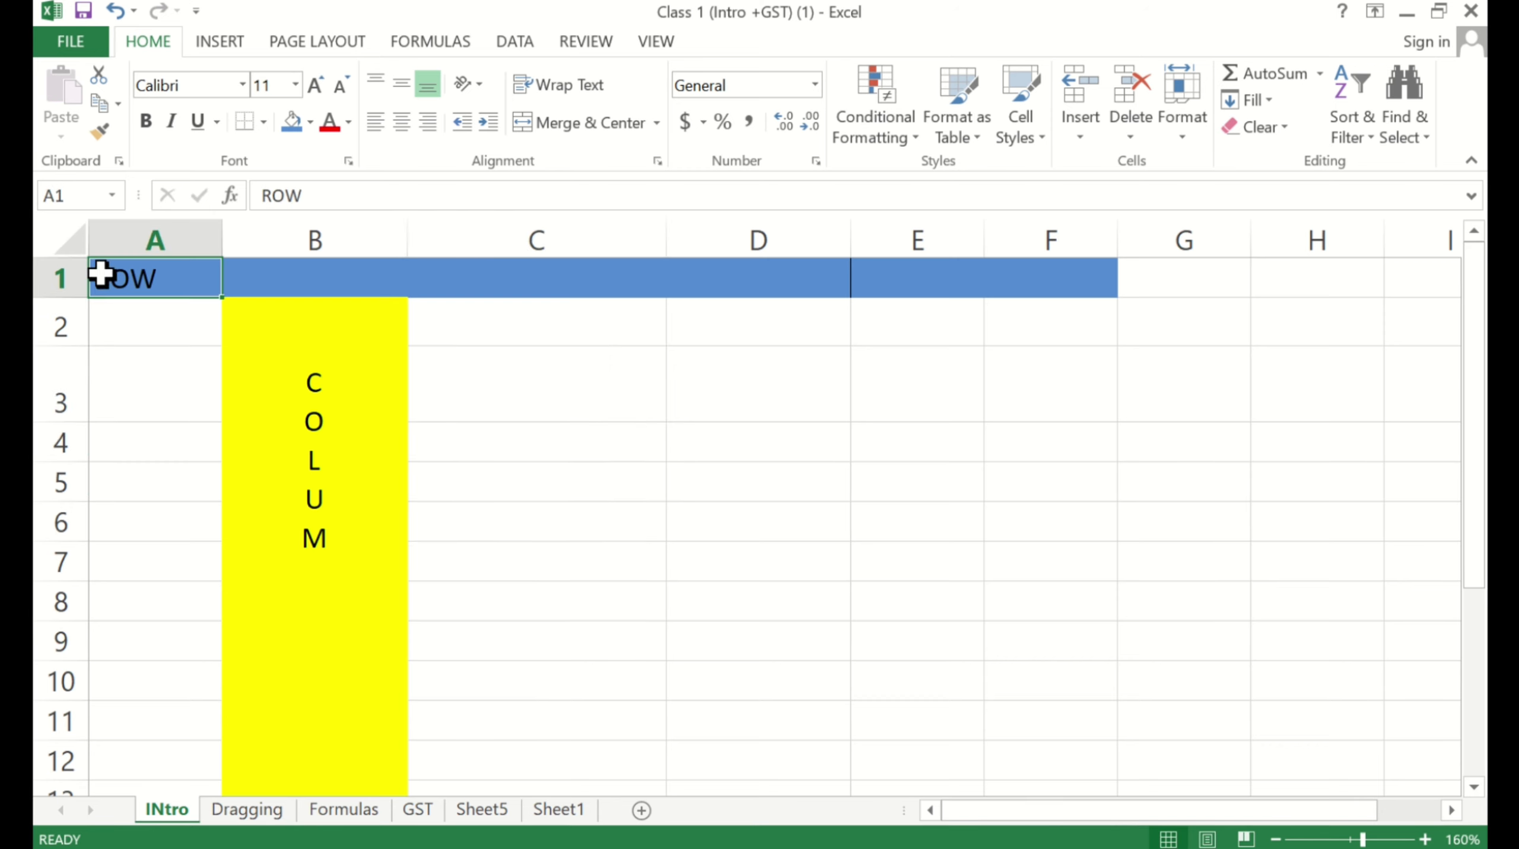
key("ctrl+Right")
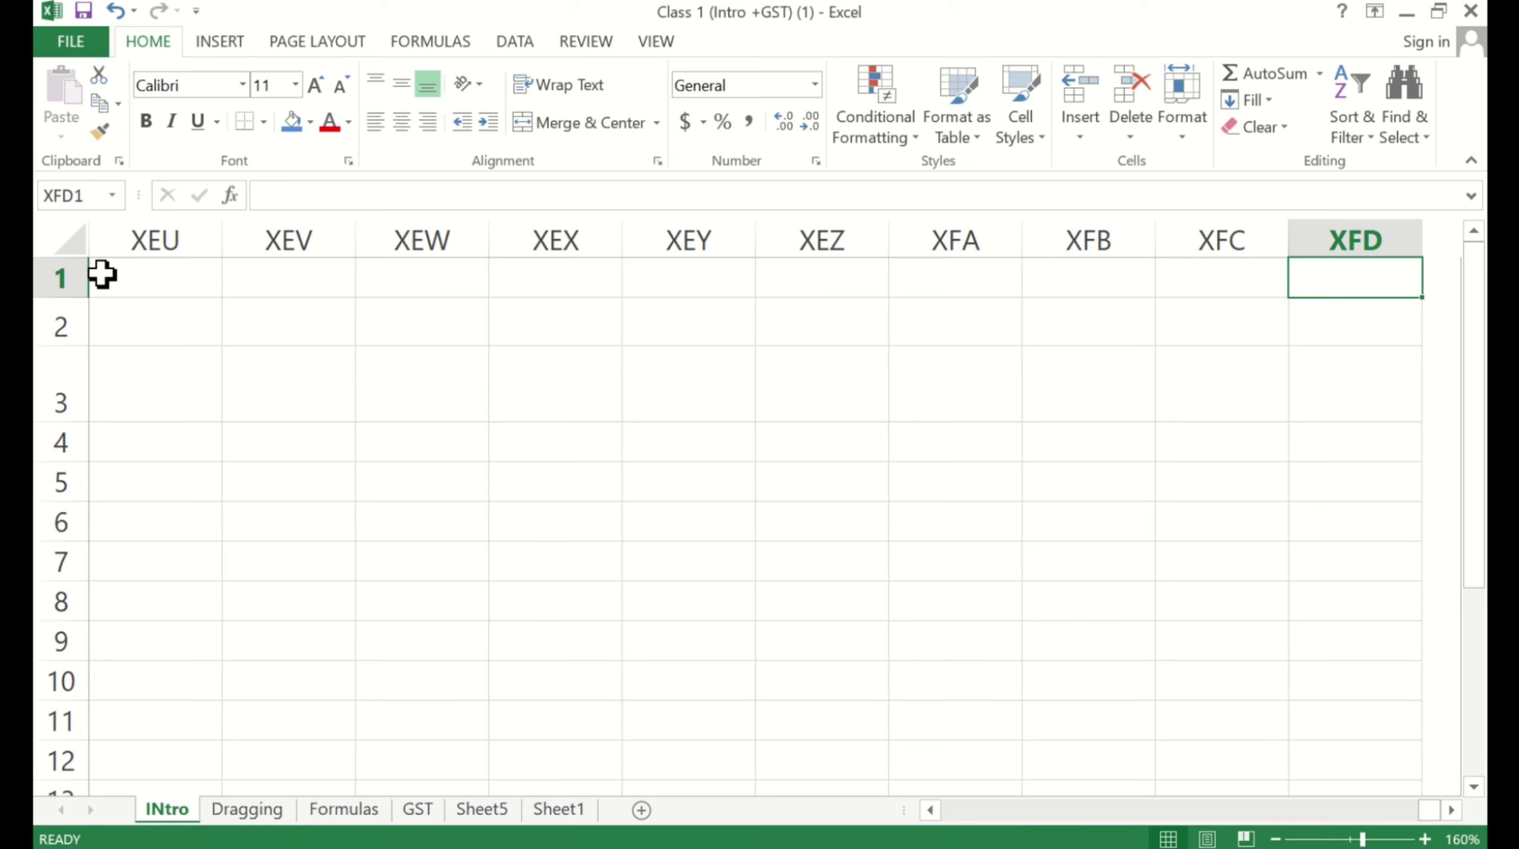
key("ctrl+Left")
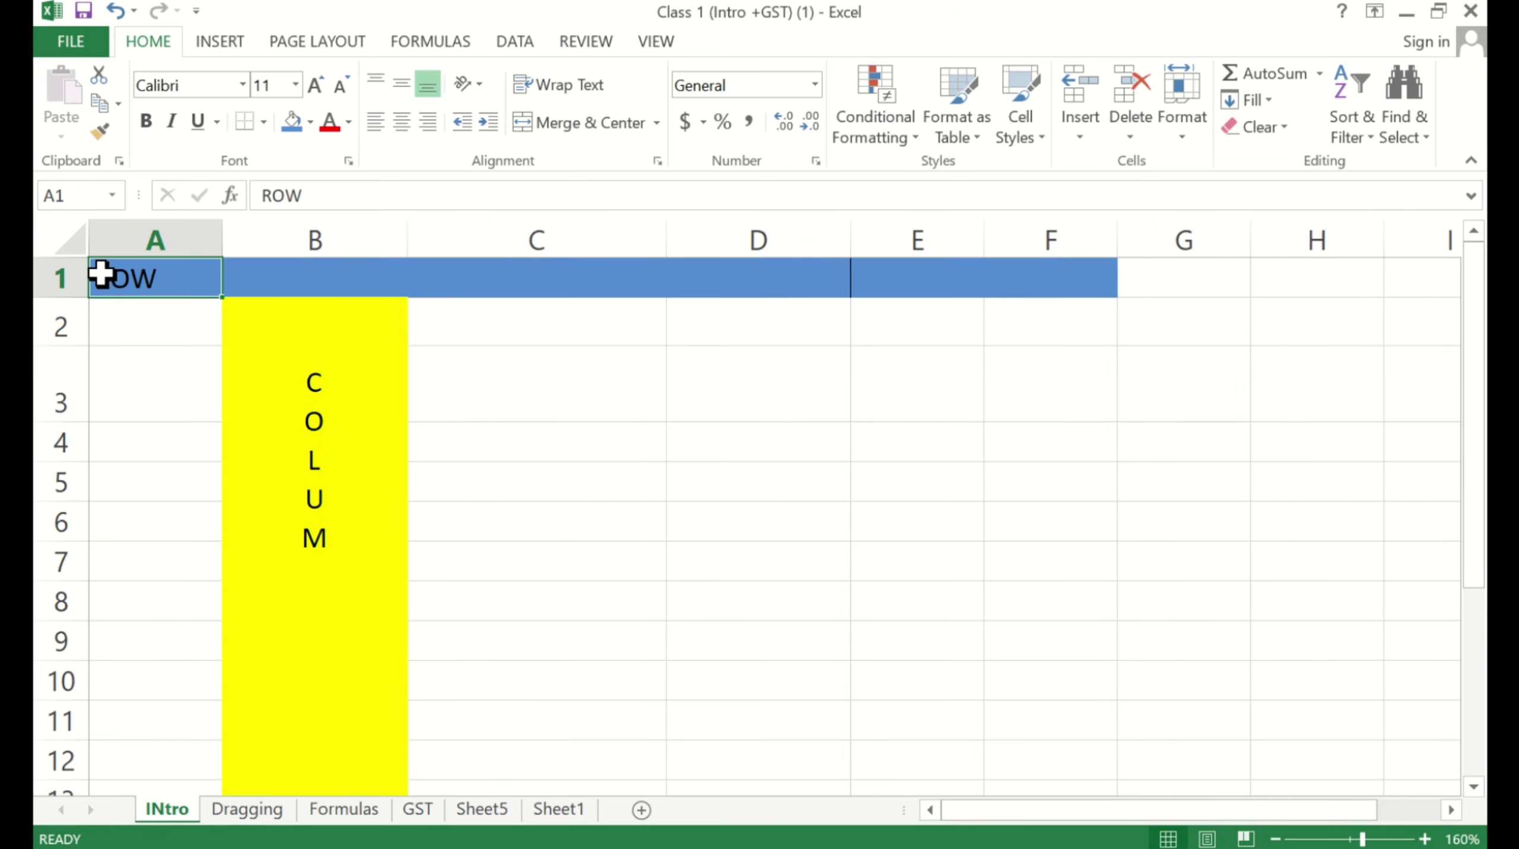
key("ctrl+Down")
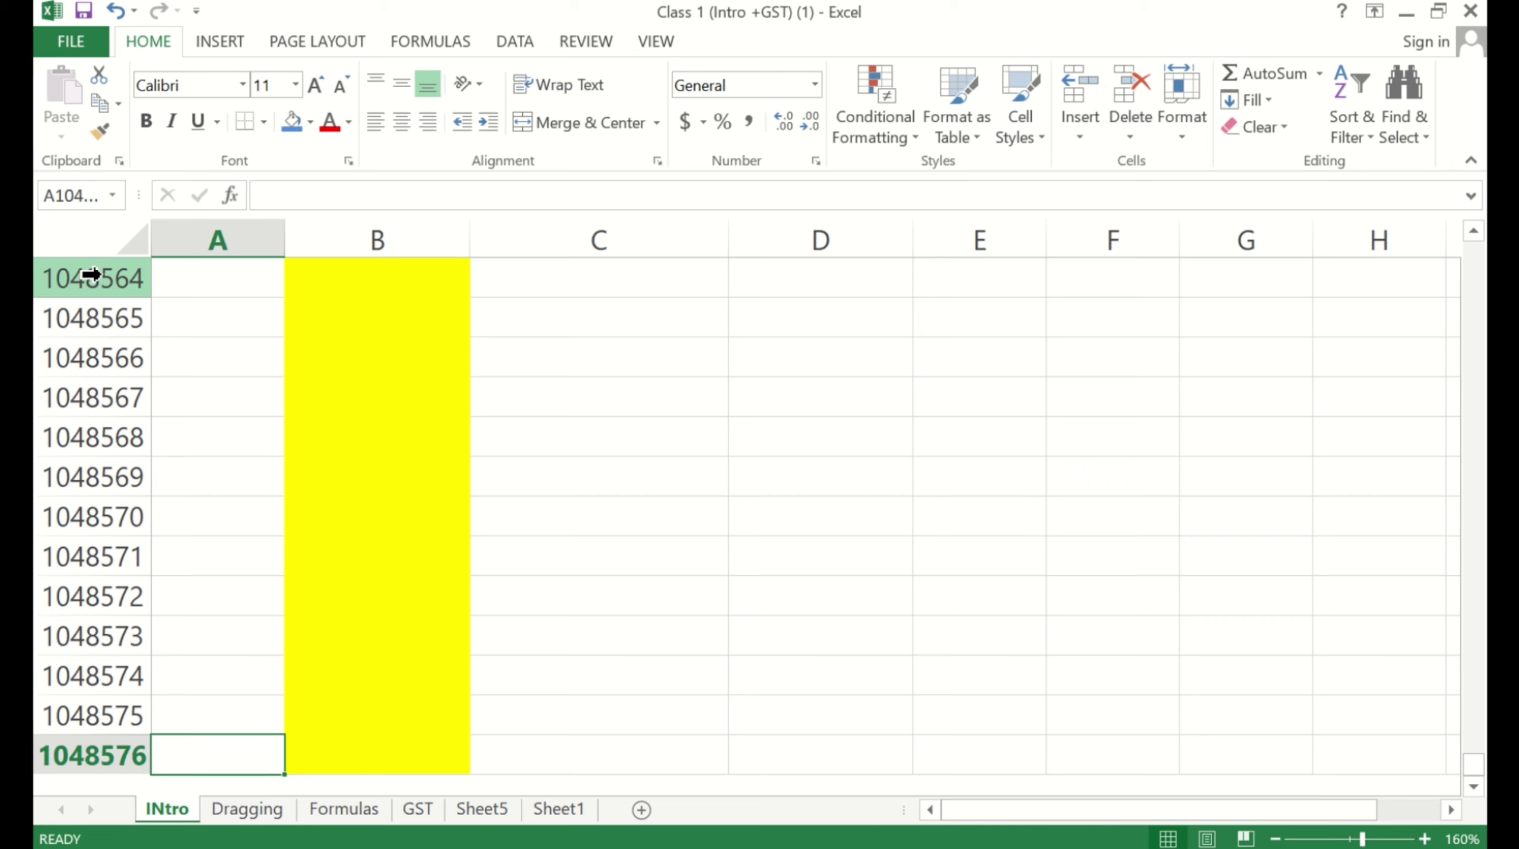
key("ctrl+Up")
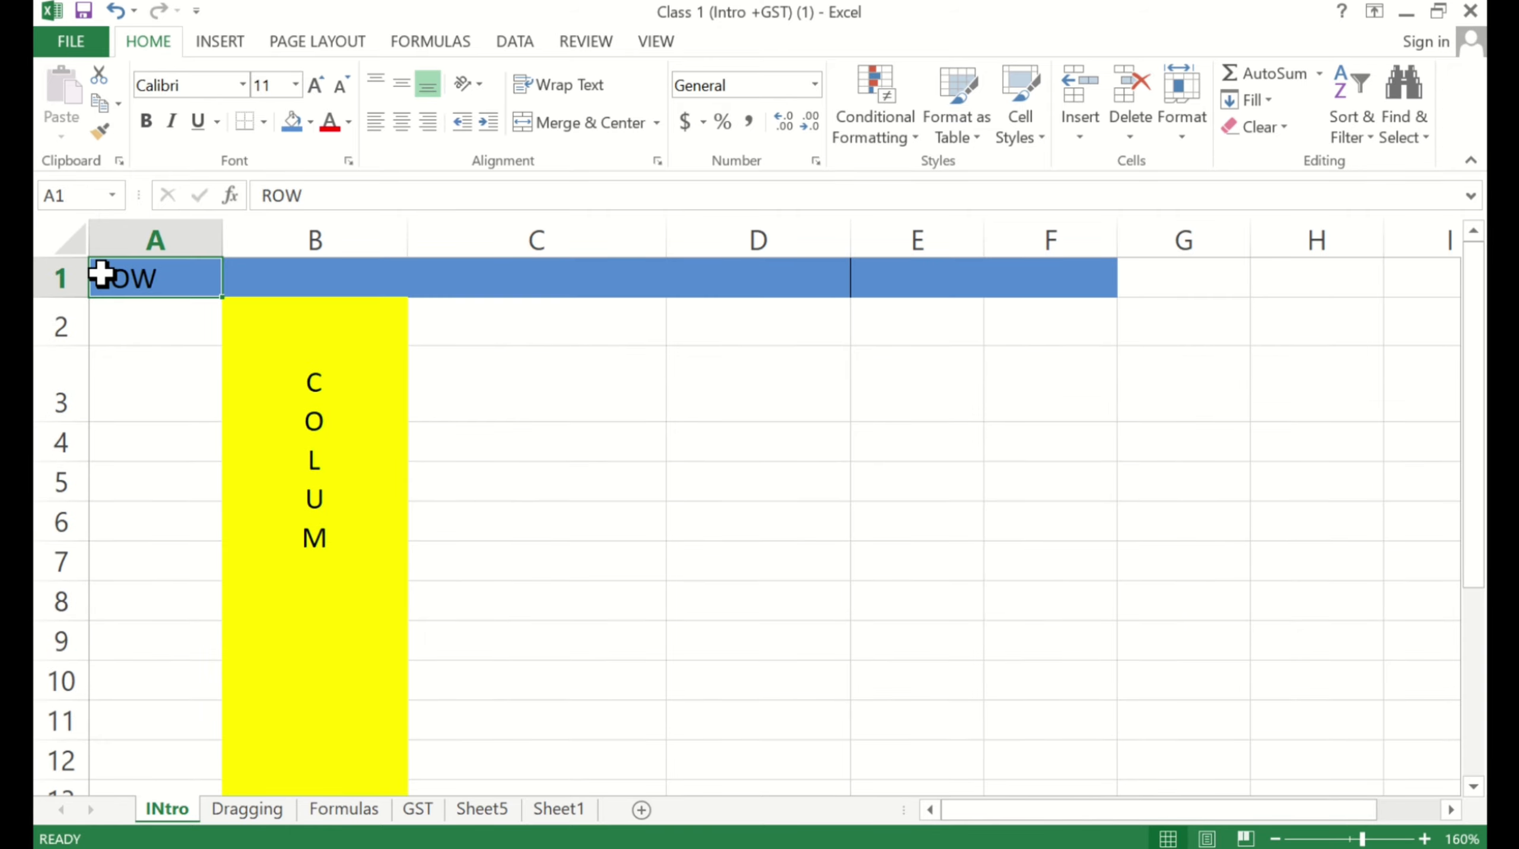
Step: Select whole columns one at a time from A through G, and go back to column F
left_click(146, 381)
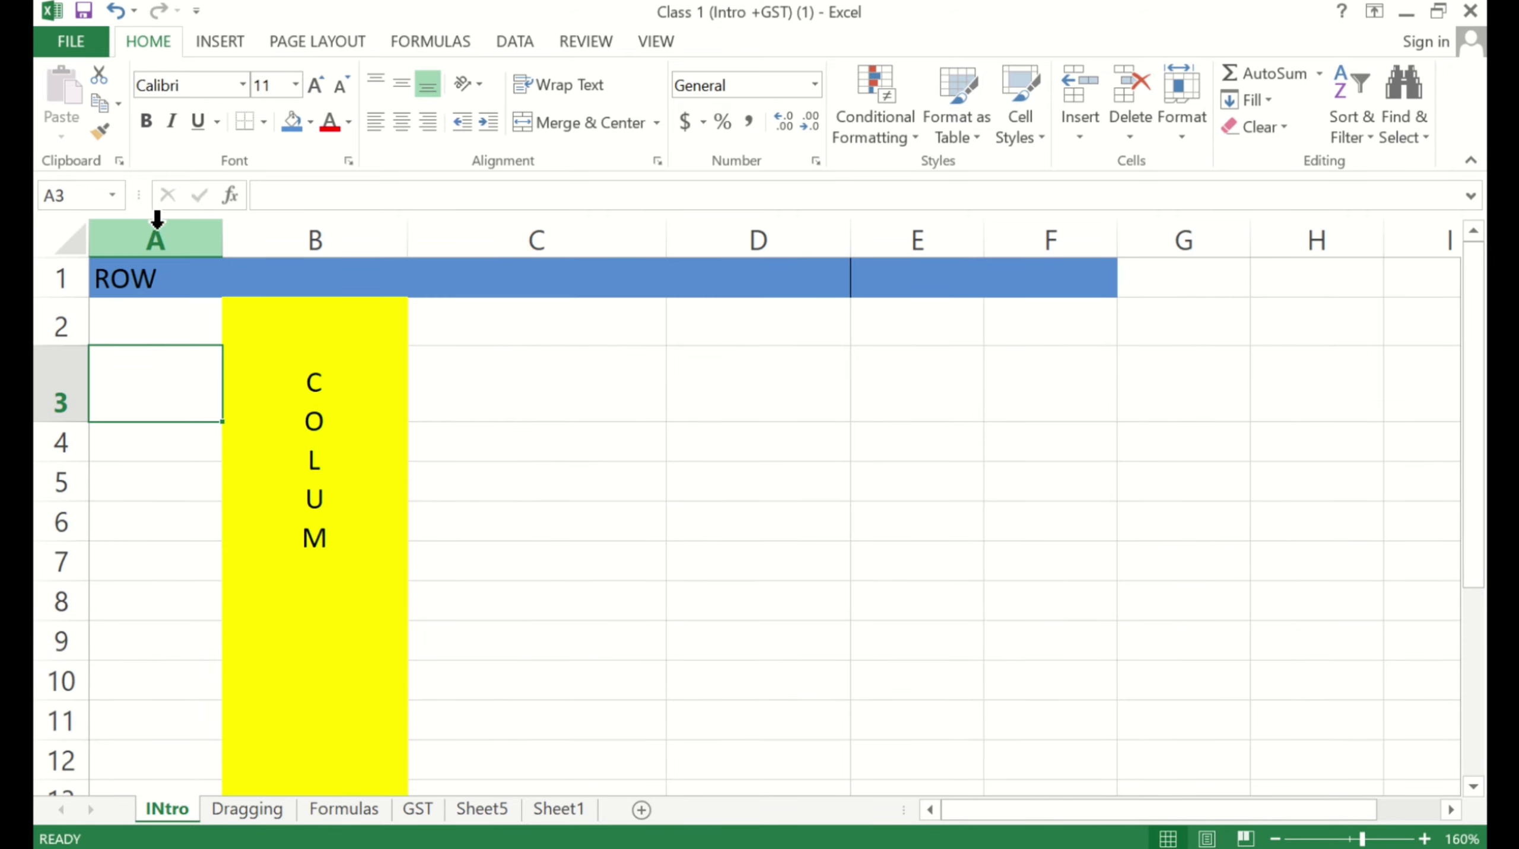
left_click(149, 223)
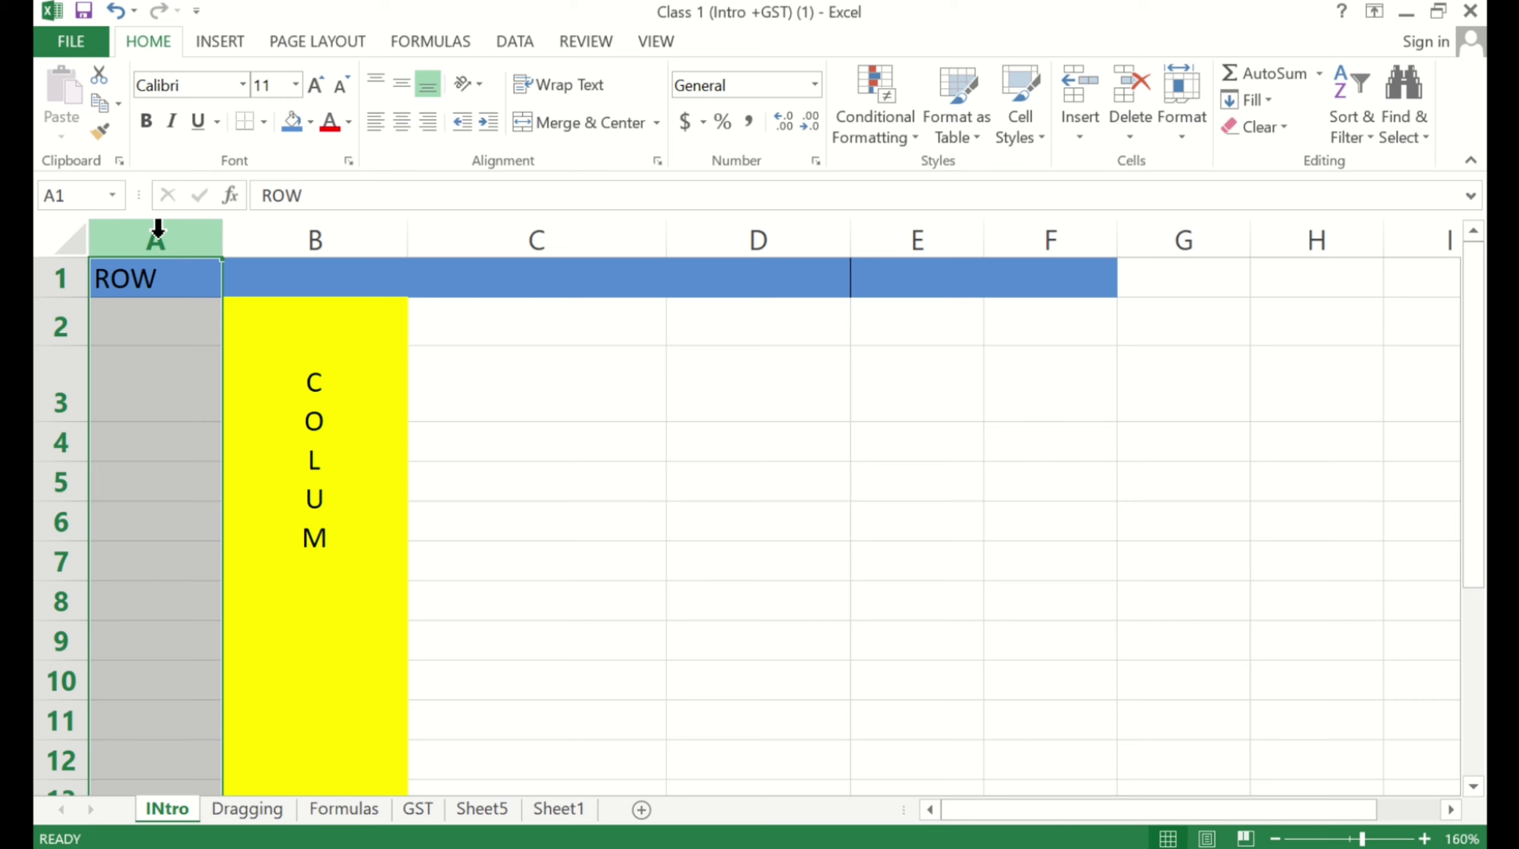
left_click(315, 238)
left_click(566, 238)
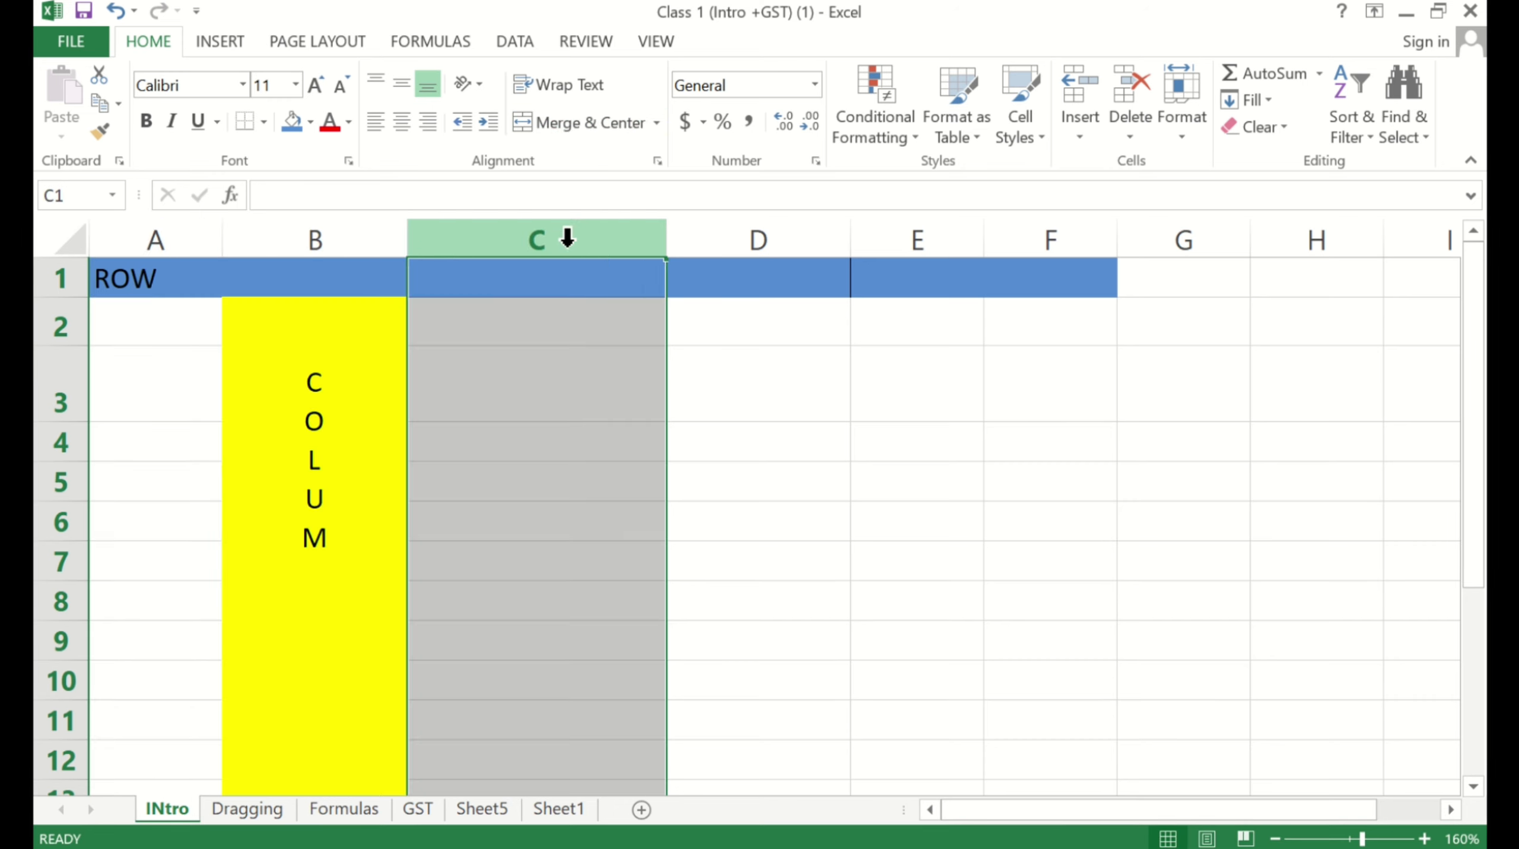
left_click(789, 223)
left_click(936, 232)
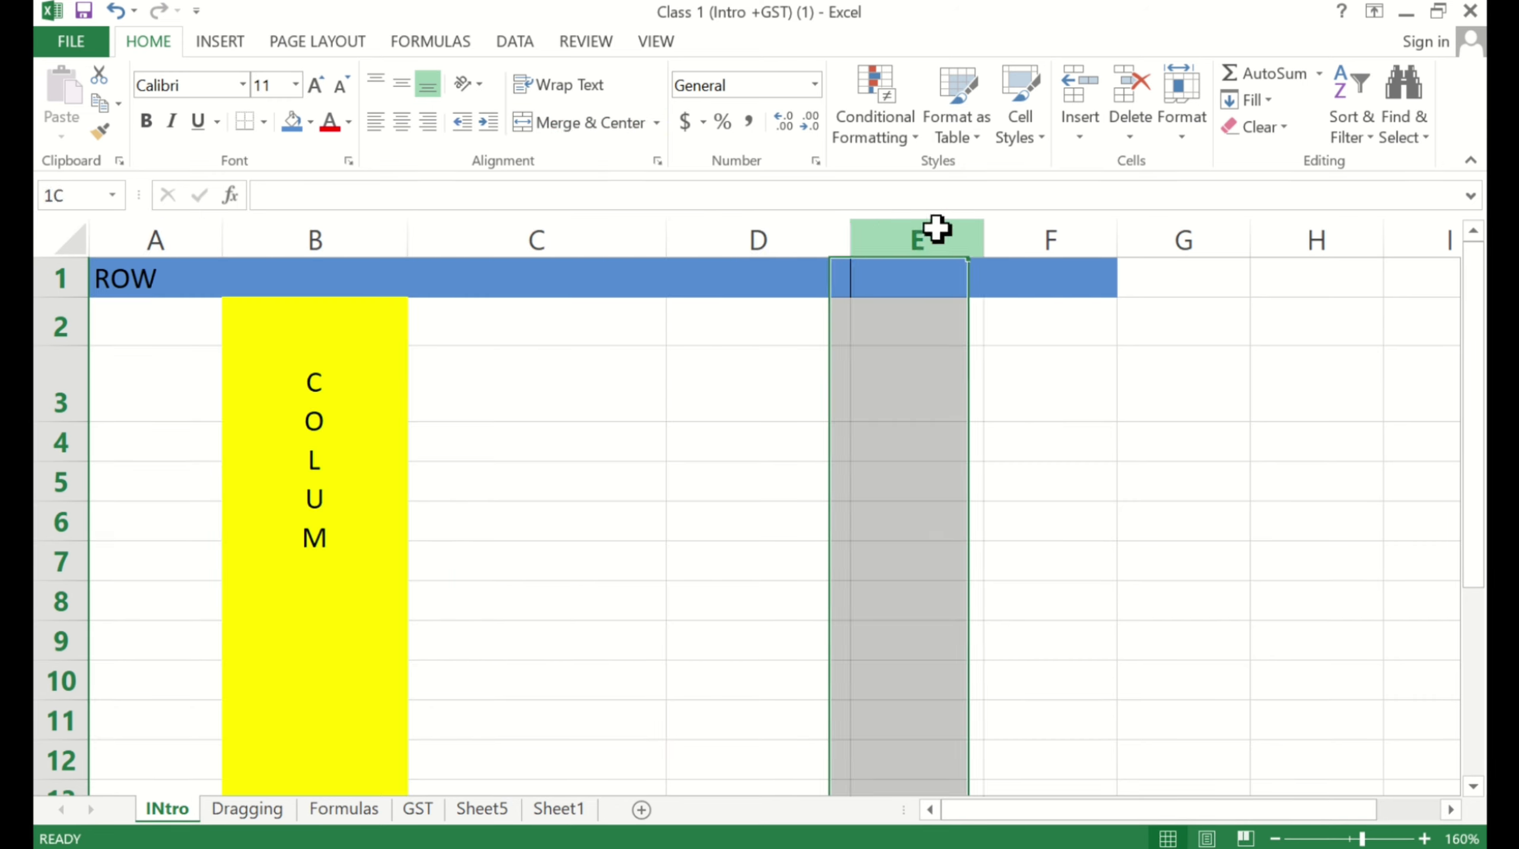
left_click(1070, 240)
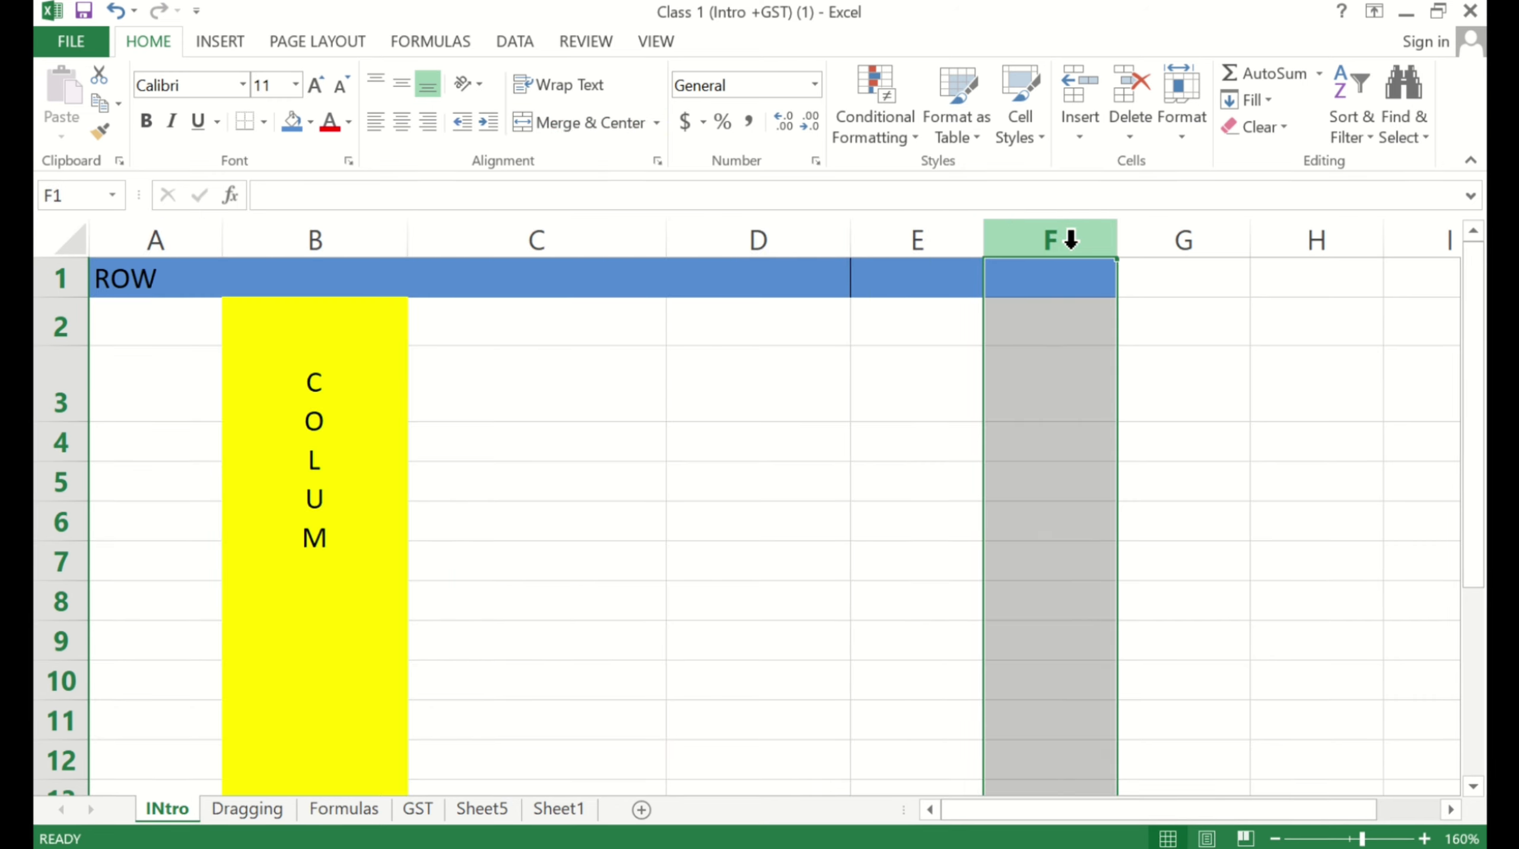
left_click(1184, 238)
left_click(1046, 235)
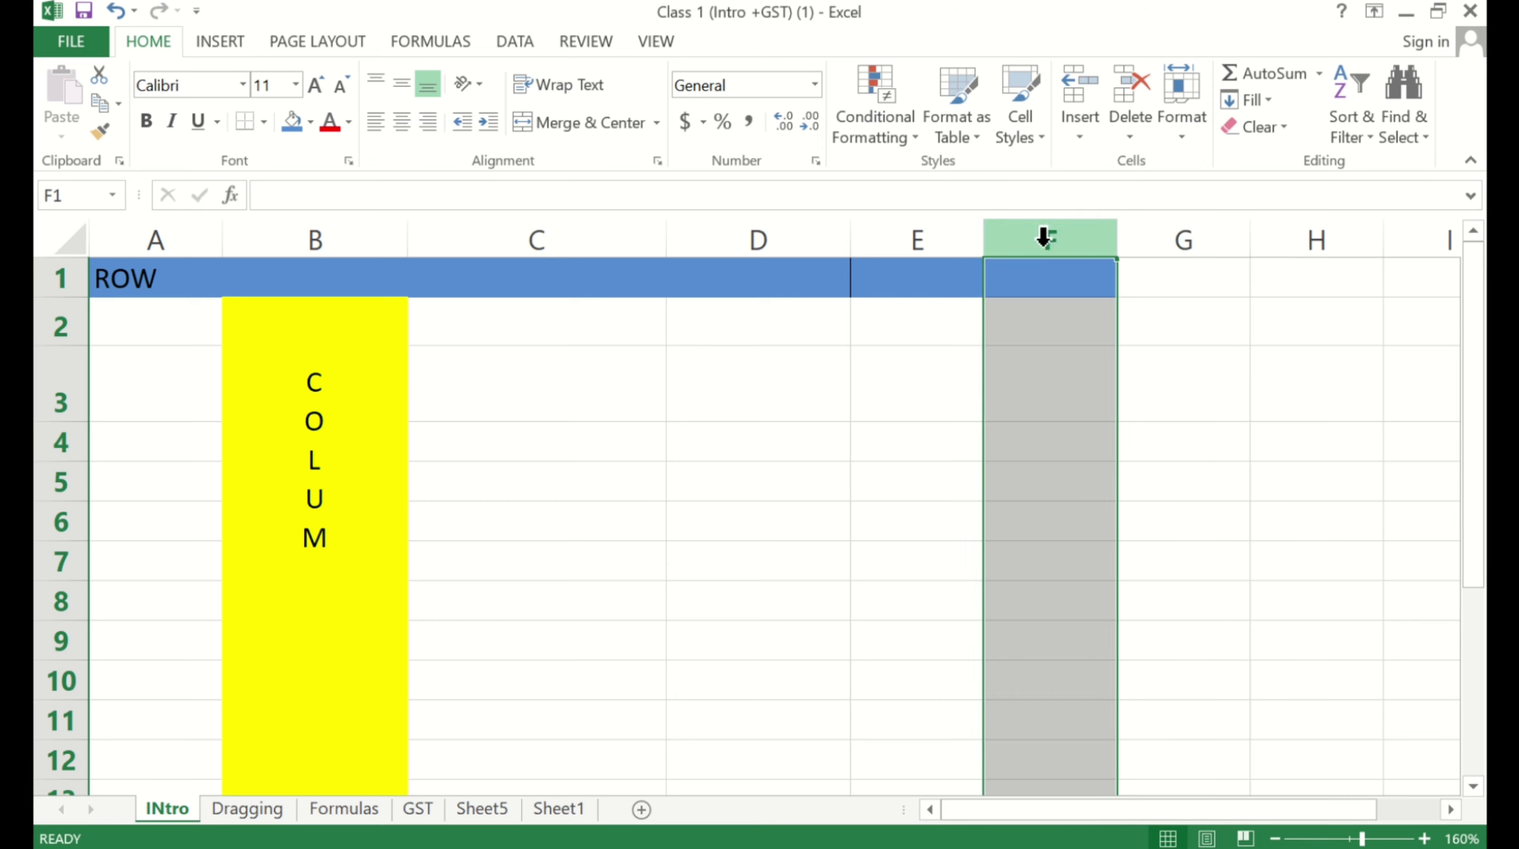
Step: Select the whole of row 1 and clear the selection
left_click(682, 494)
left_click(54, 277)
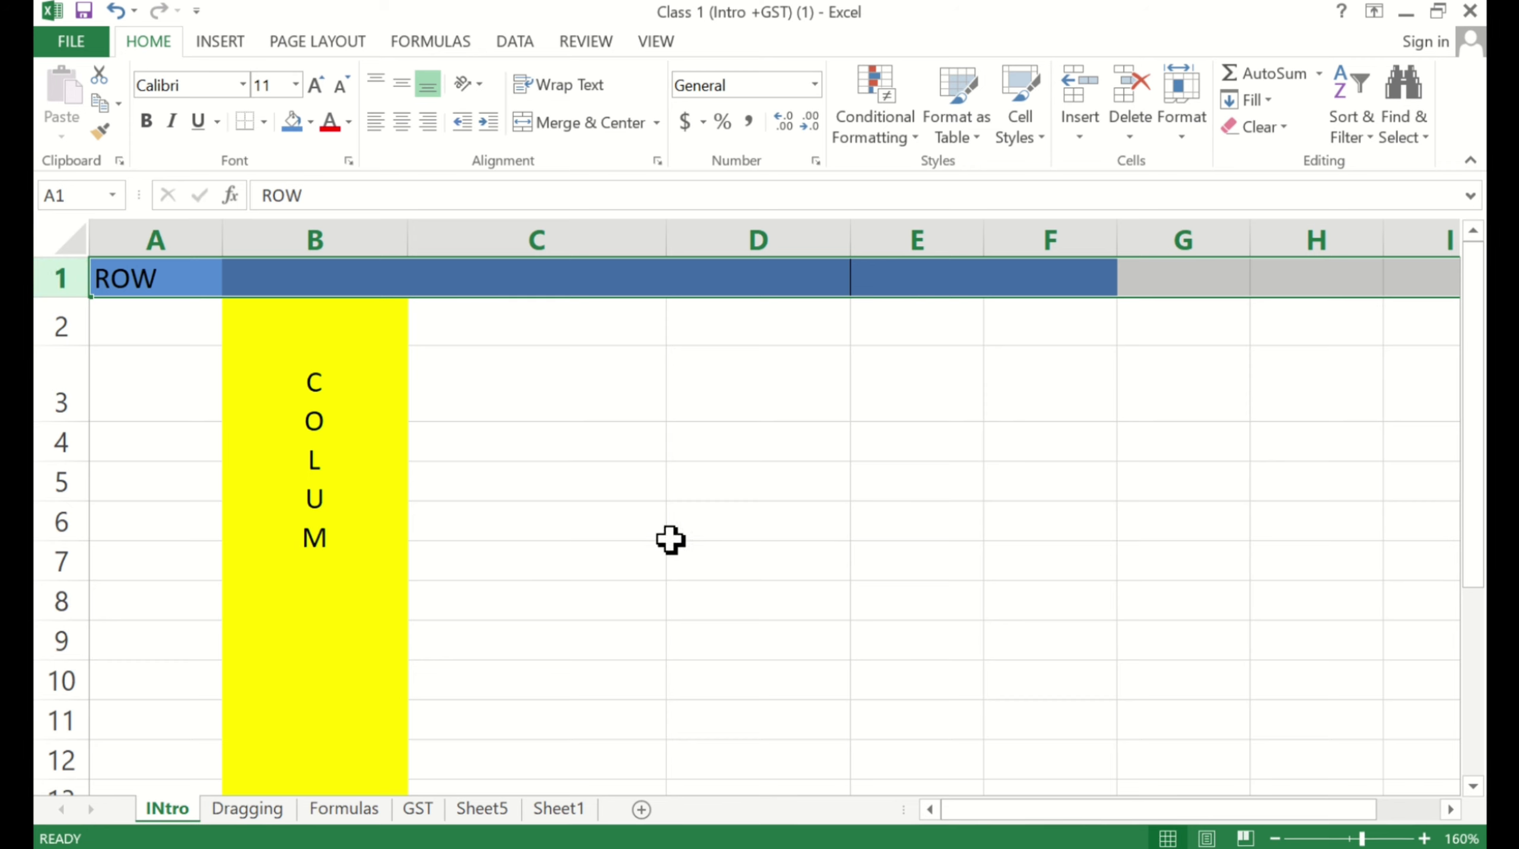
left_click(649, 490)
Step: Select column A, and check its extent by jumping from cell A1 to the last row and back
left_click(197, 335)
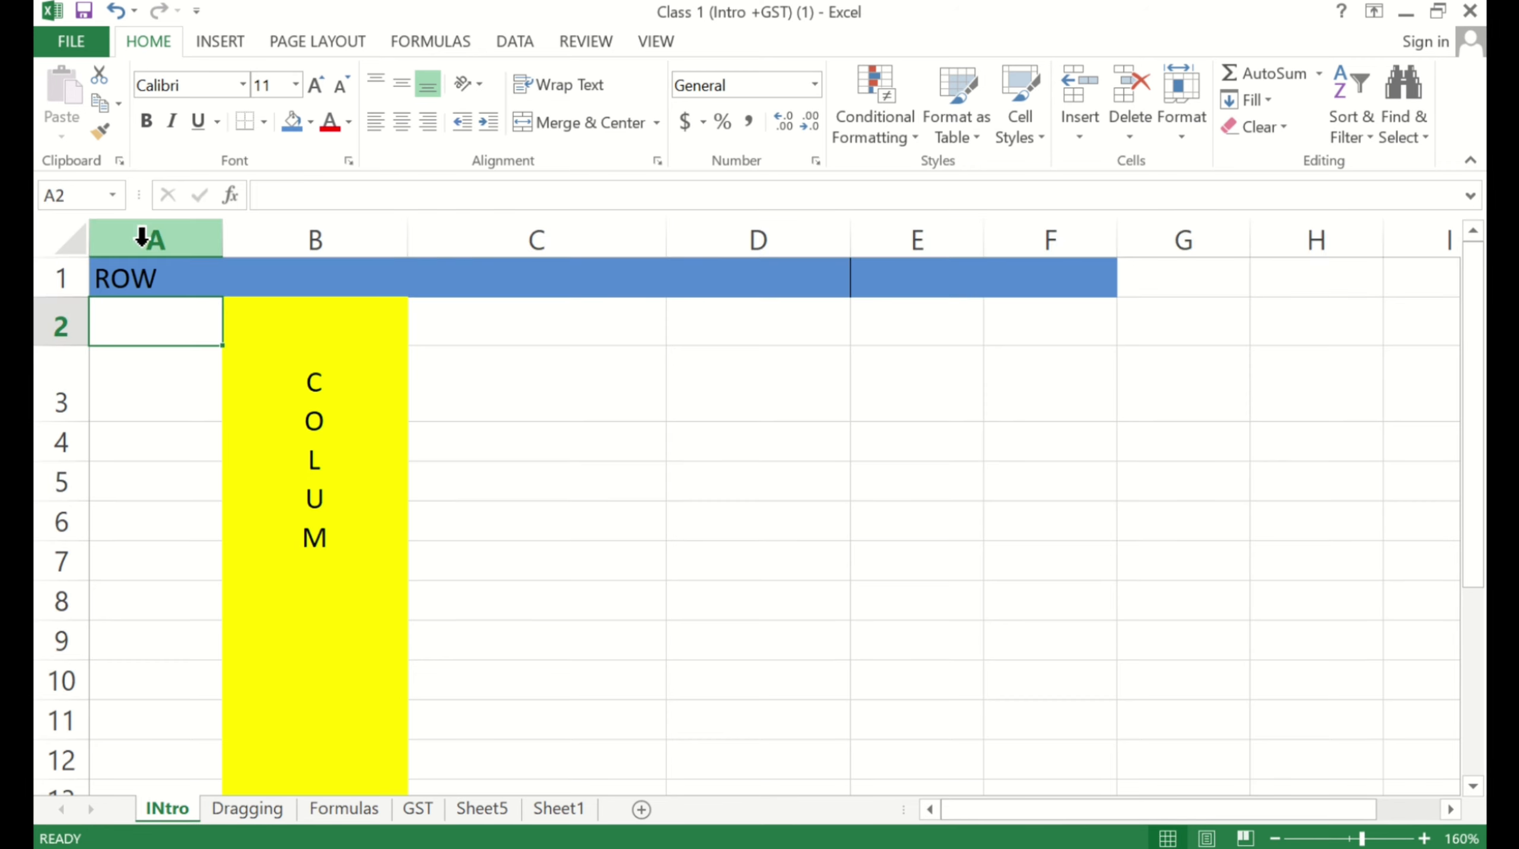
left_click(142, 236)
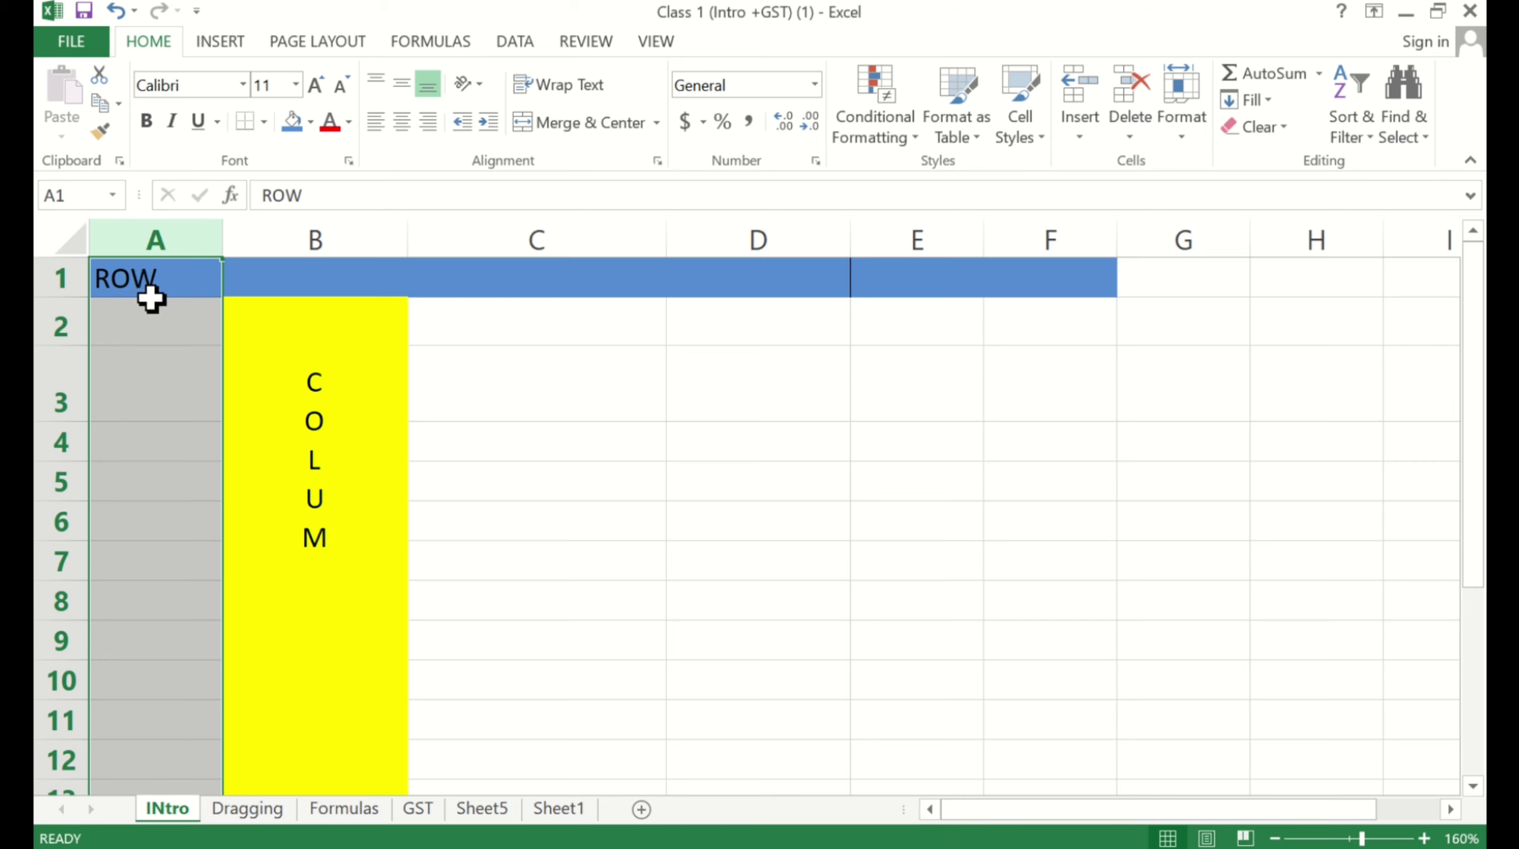
left_click(139, 329)
left_click(130, 287)
key("ctrl+Down")
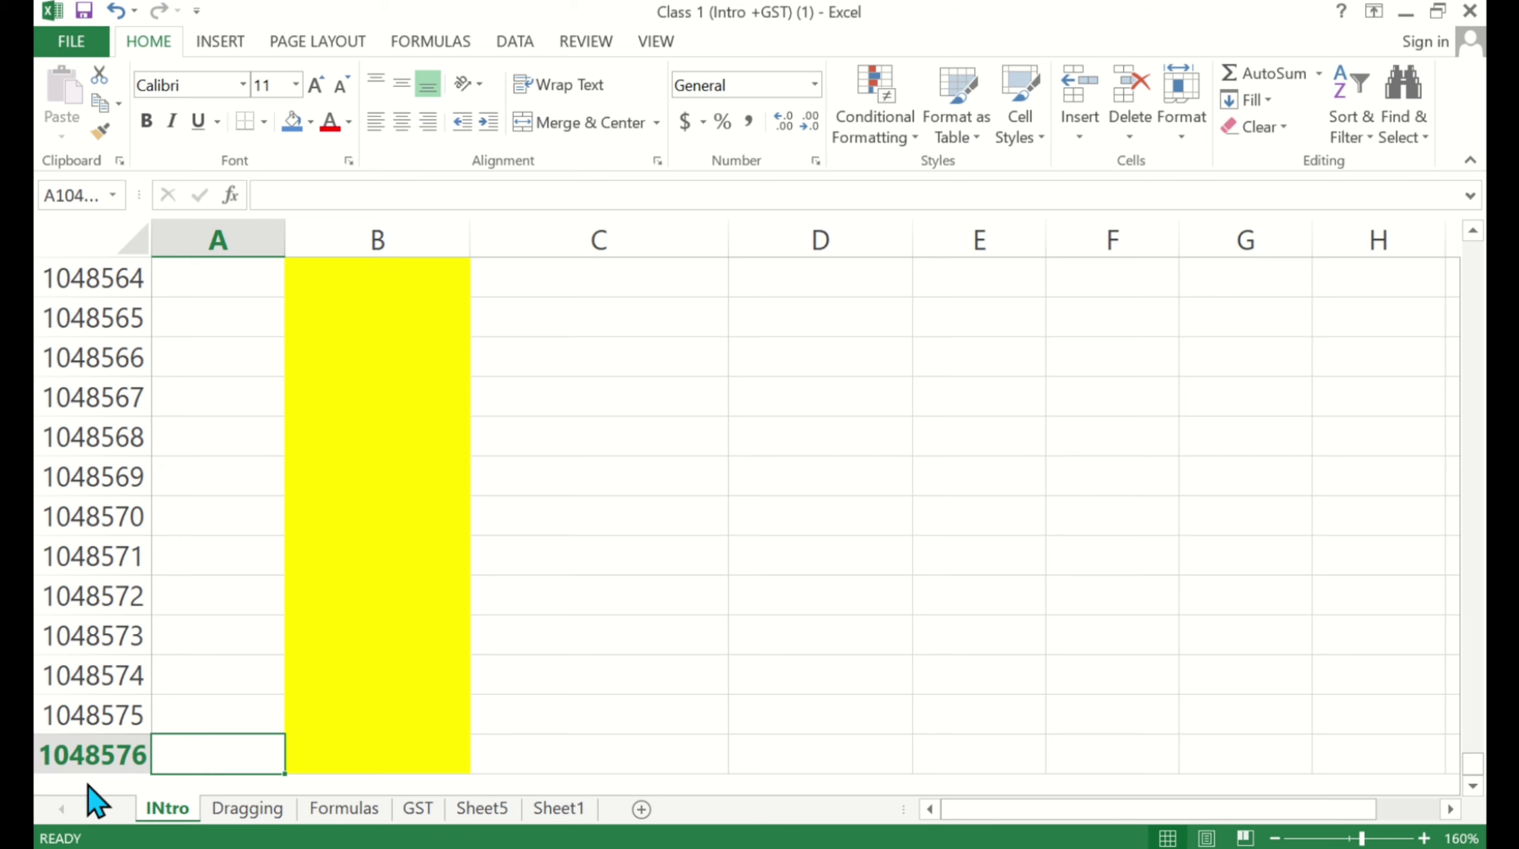
key("ctrl+Up")
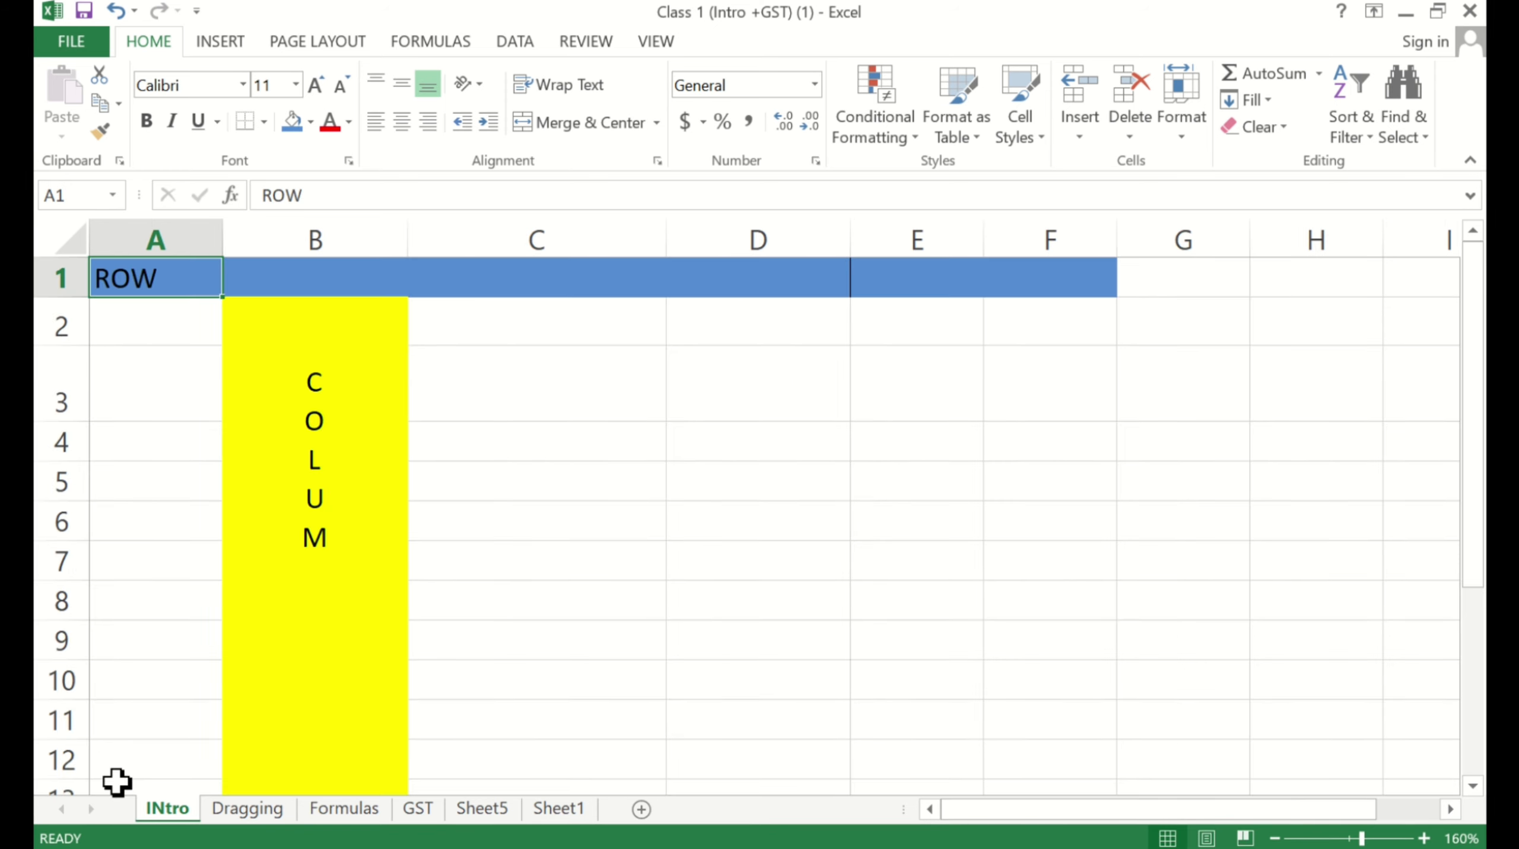
Step: Select columns A, C, D and E individually to point out the sheet's columns
left_click(202, 387)
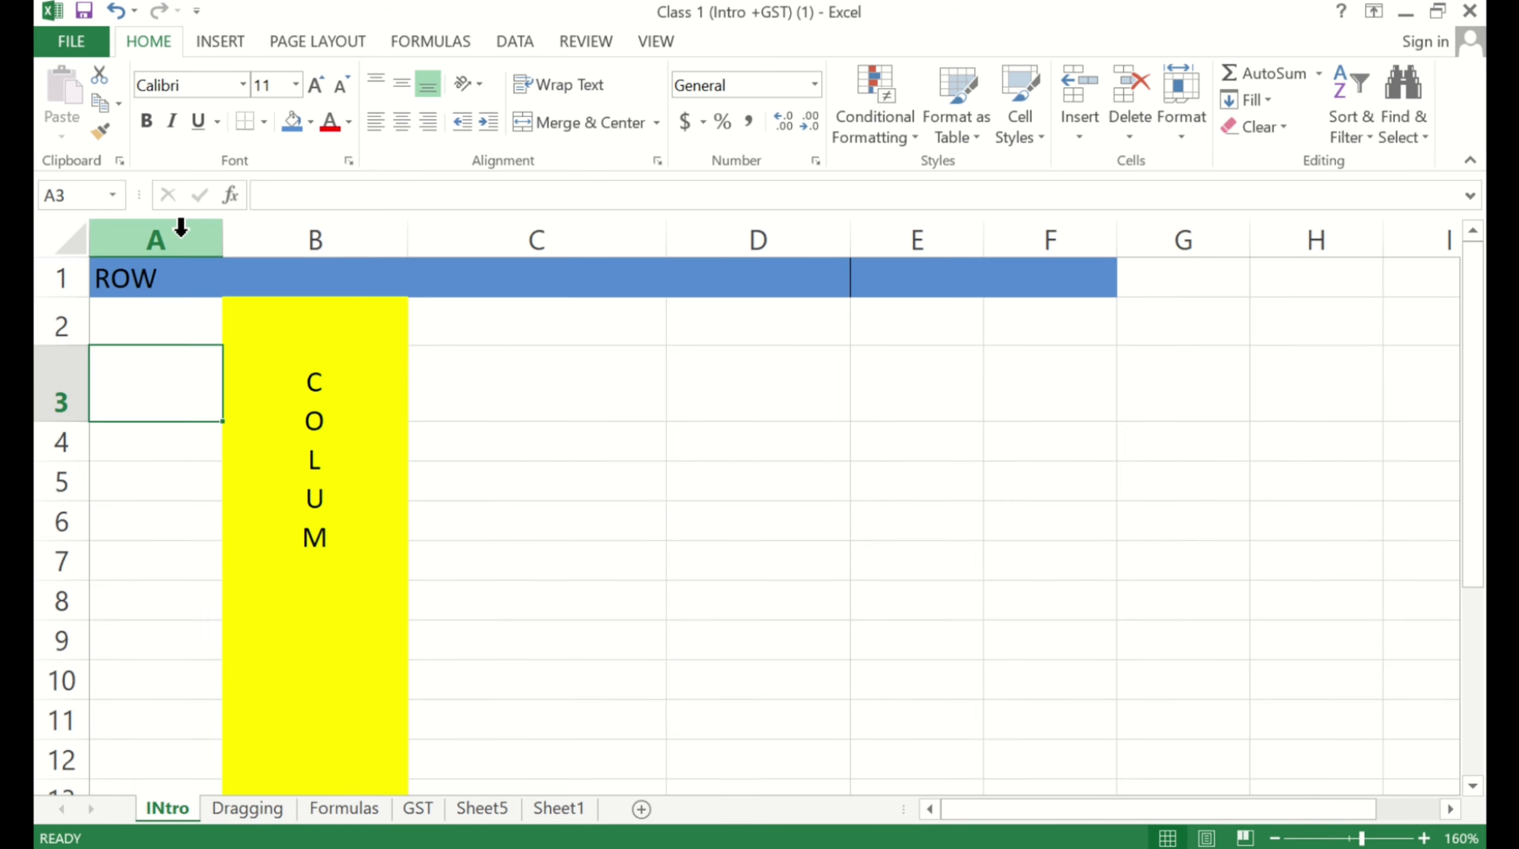
left_click(149, 239)
left_click(499, 229)
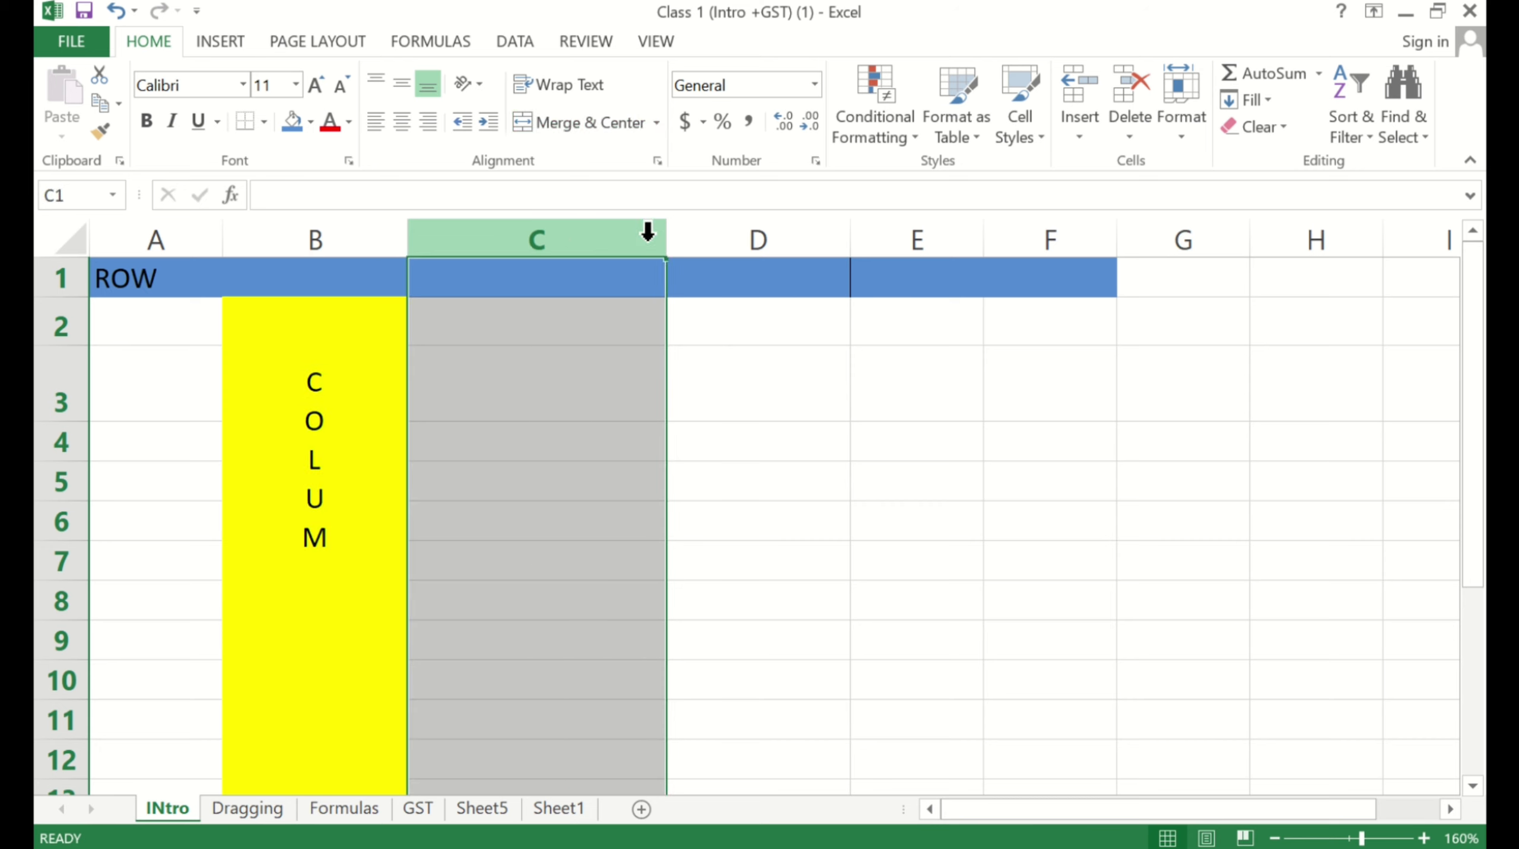
left_click(743, 232)
left_click(931, 238)
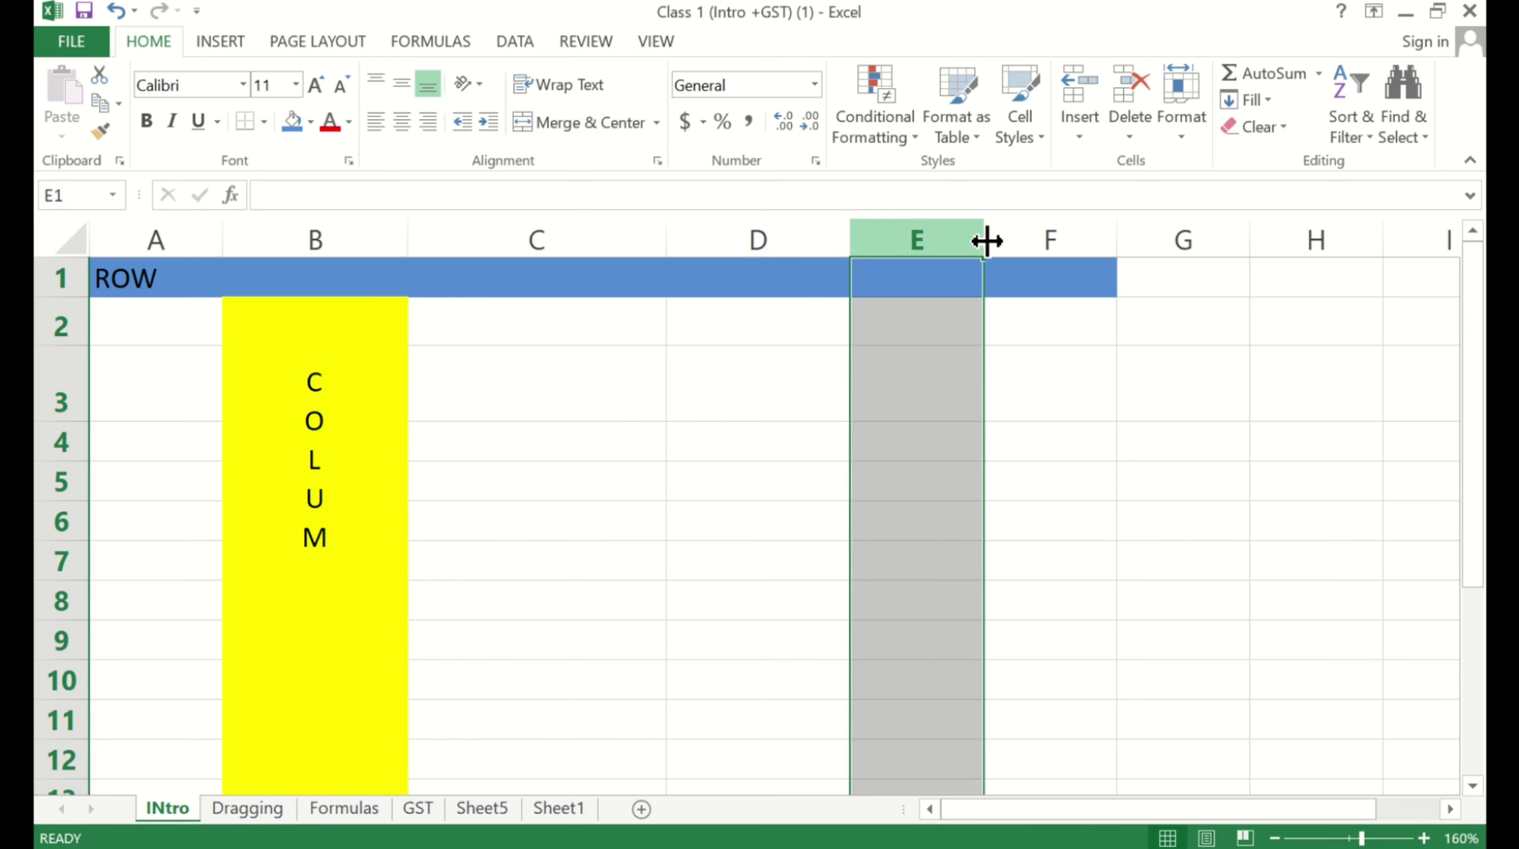
Step: Enter the formula =COLUMNS(1:1) in cell D3 to count the sheet's columns, and reselect that cell
left_click(723, 400)
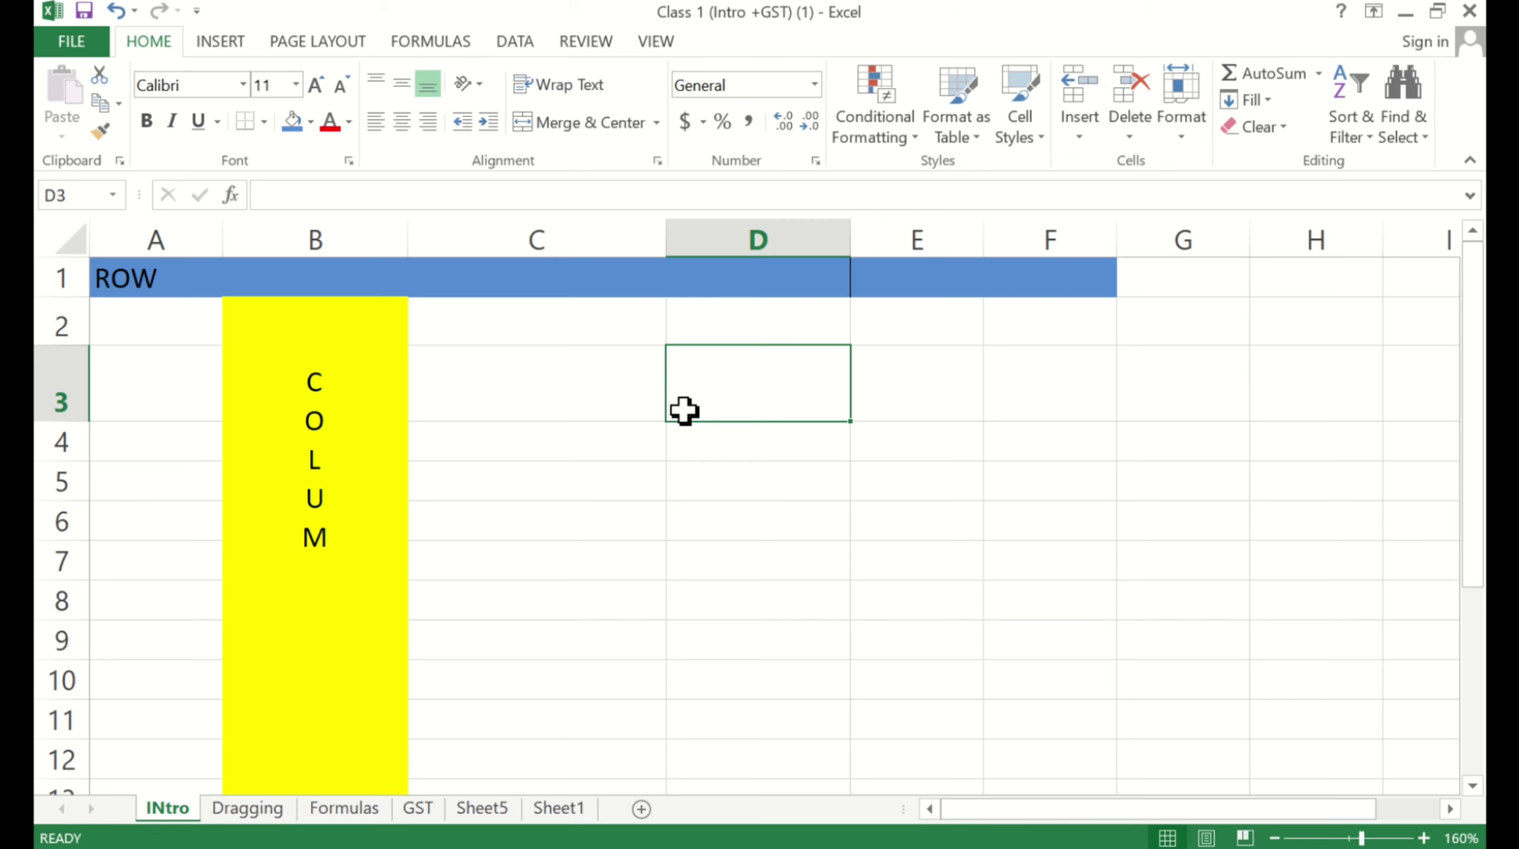
type("=")
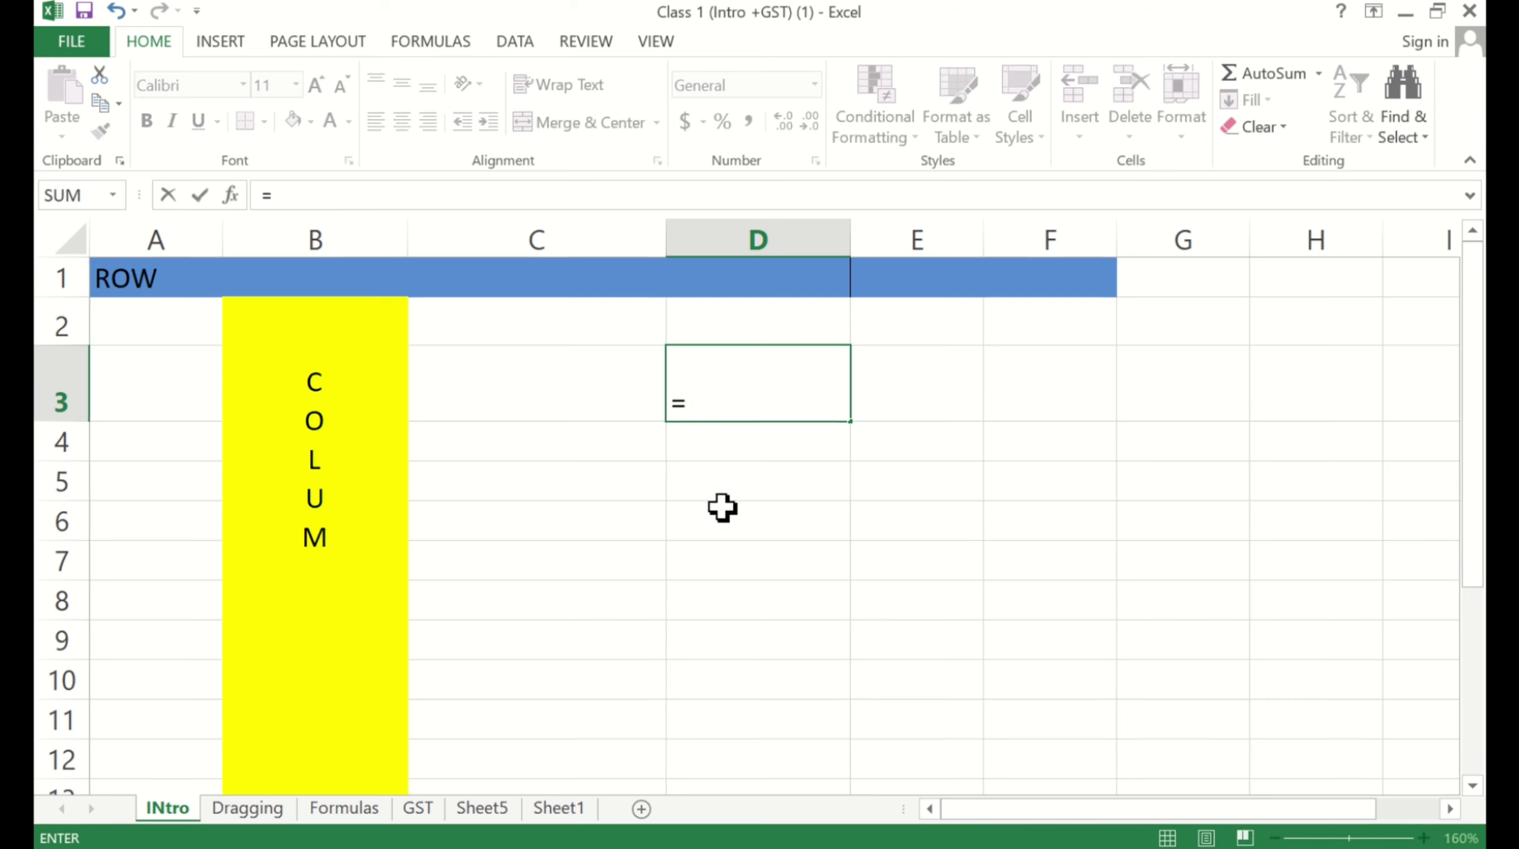
type("col")
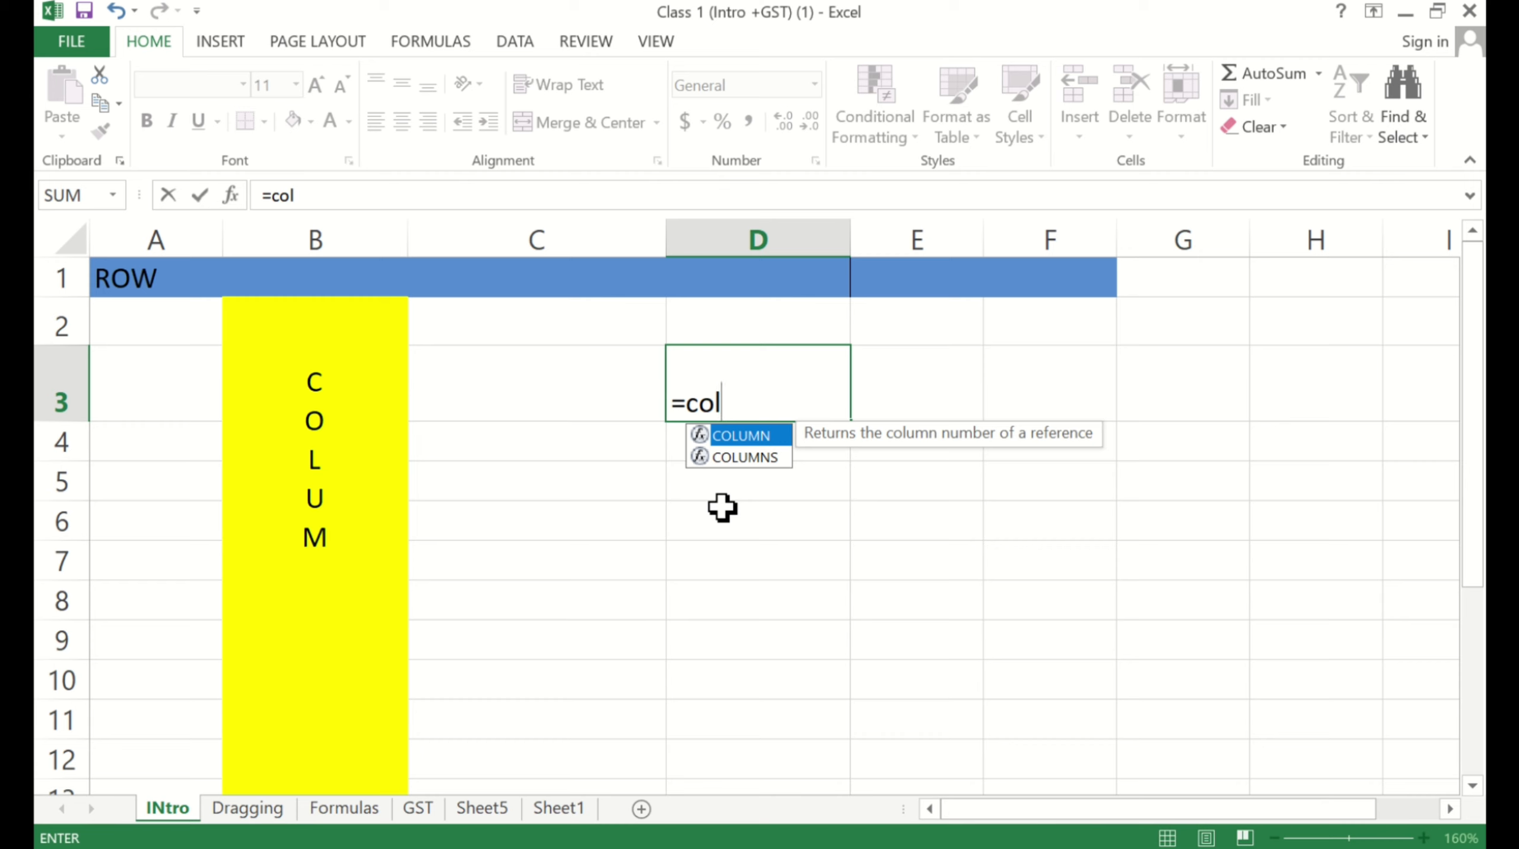
key("Down")
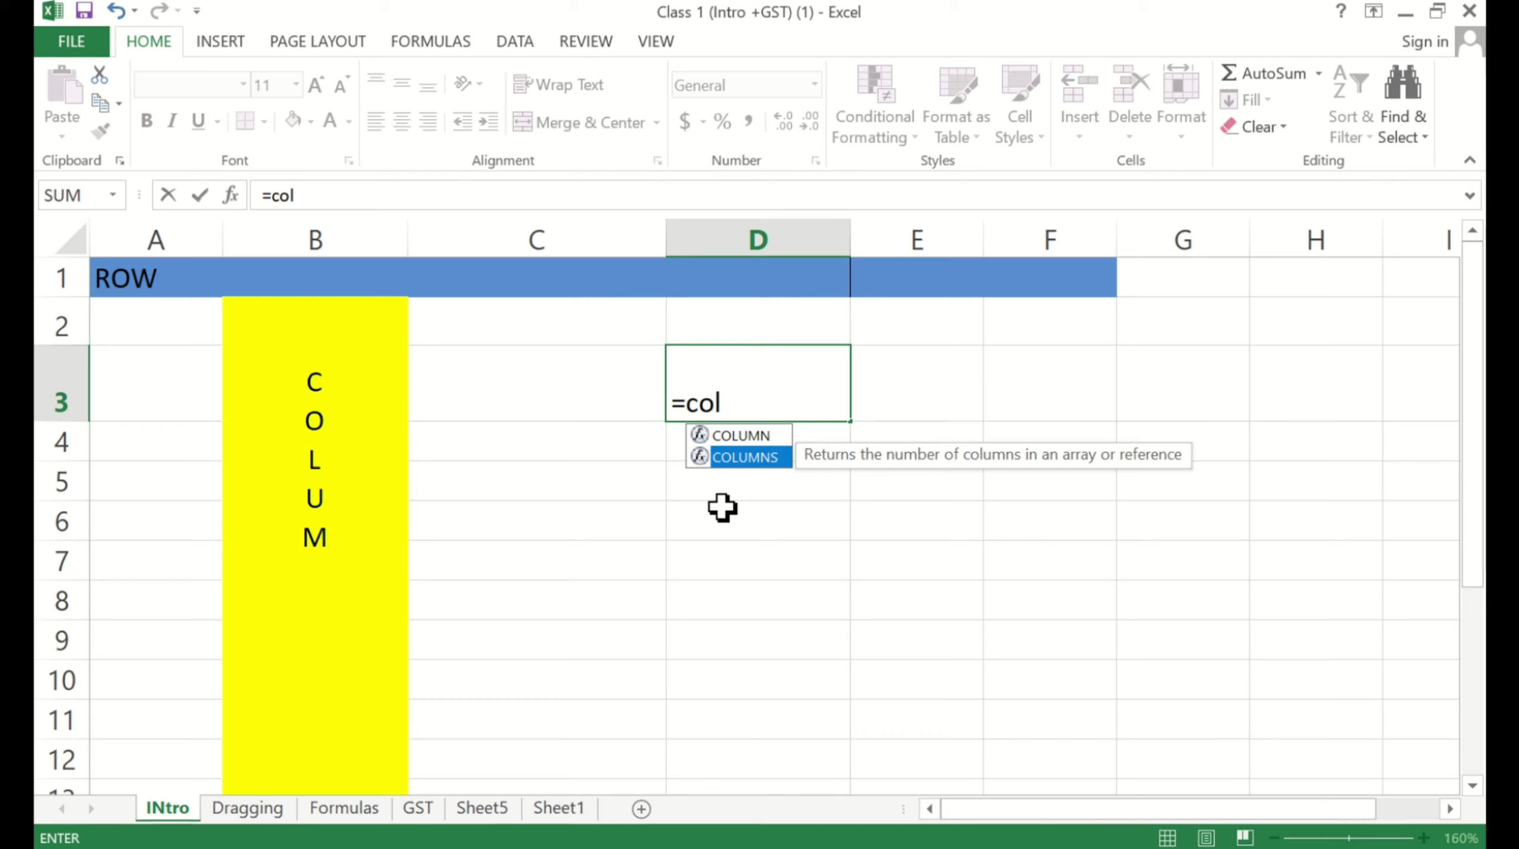
key("Tab")
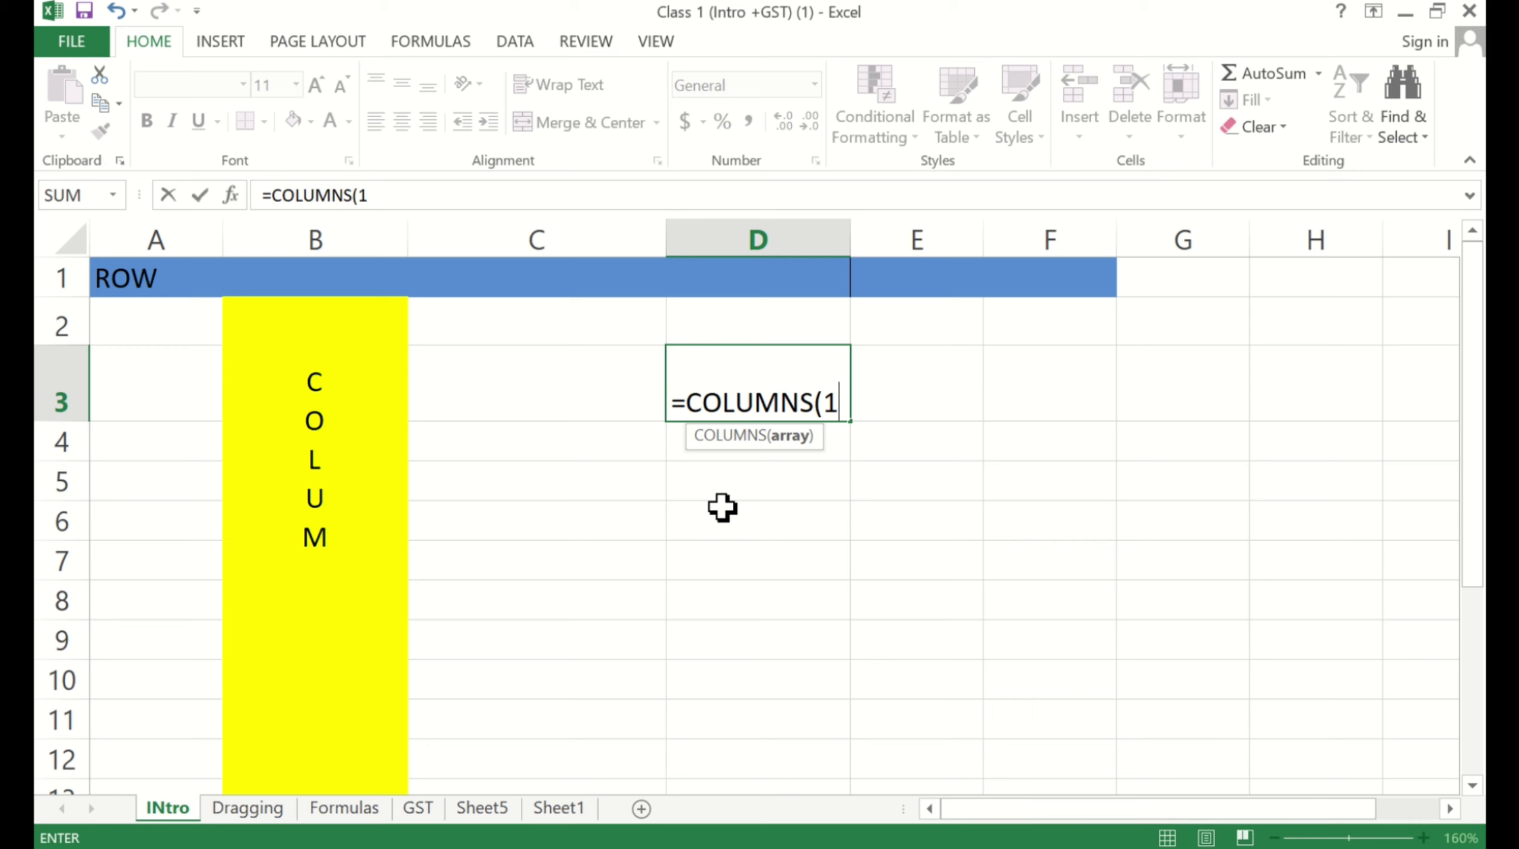
type("1:1")
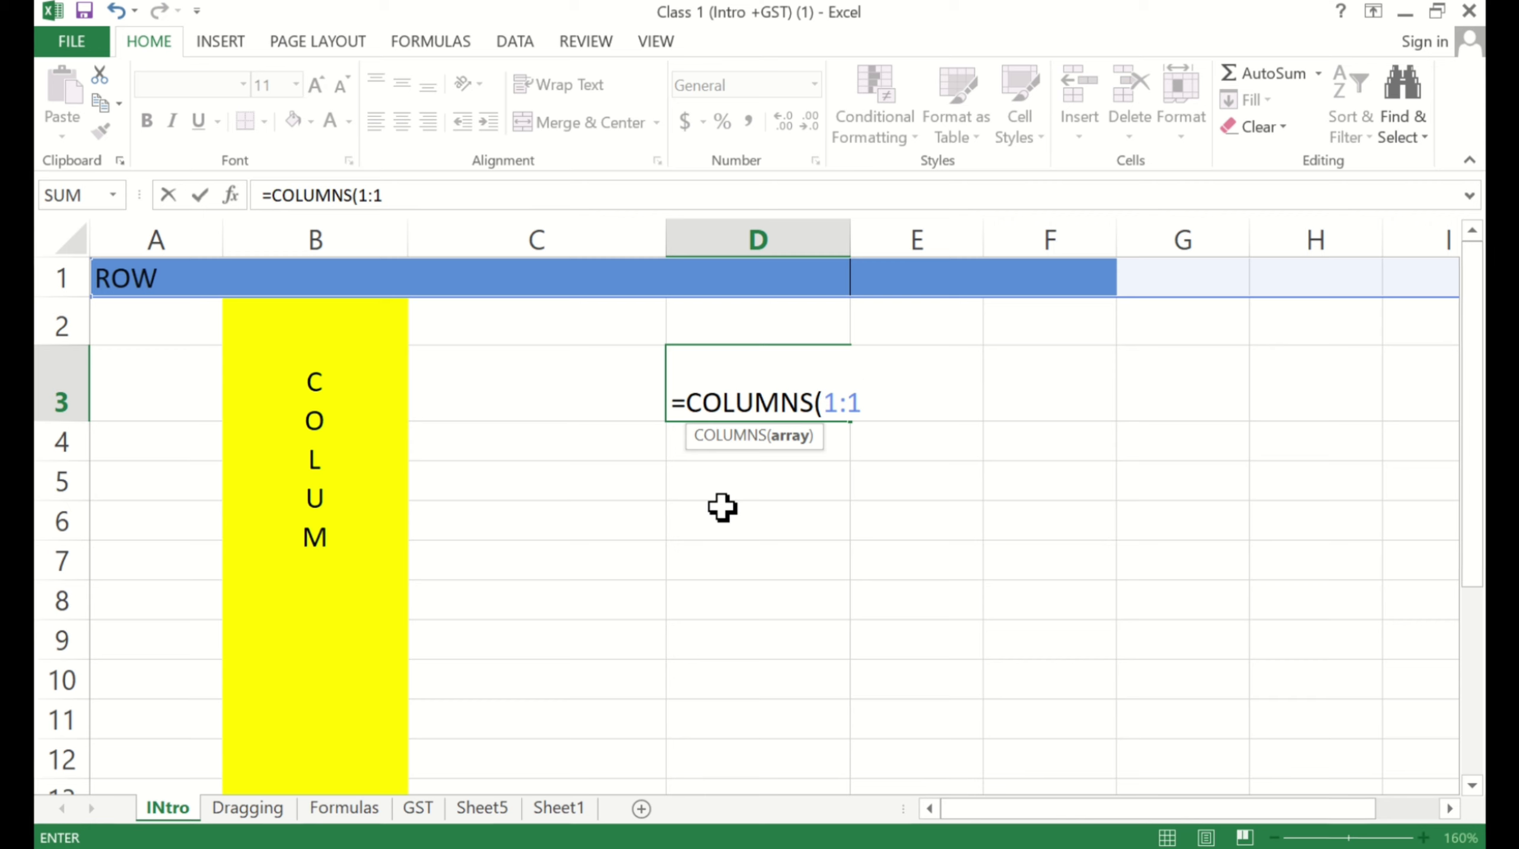
left_click(720, 496)
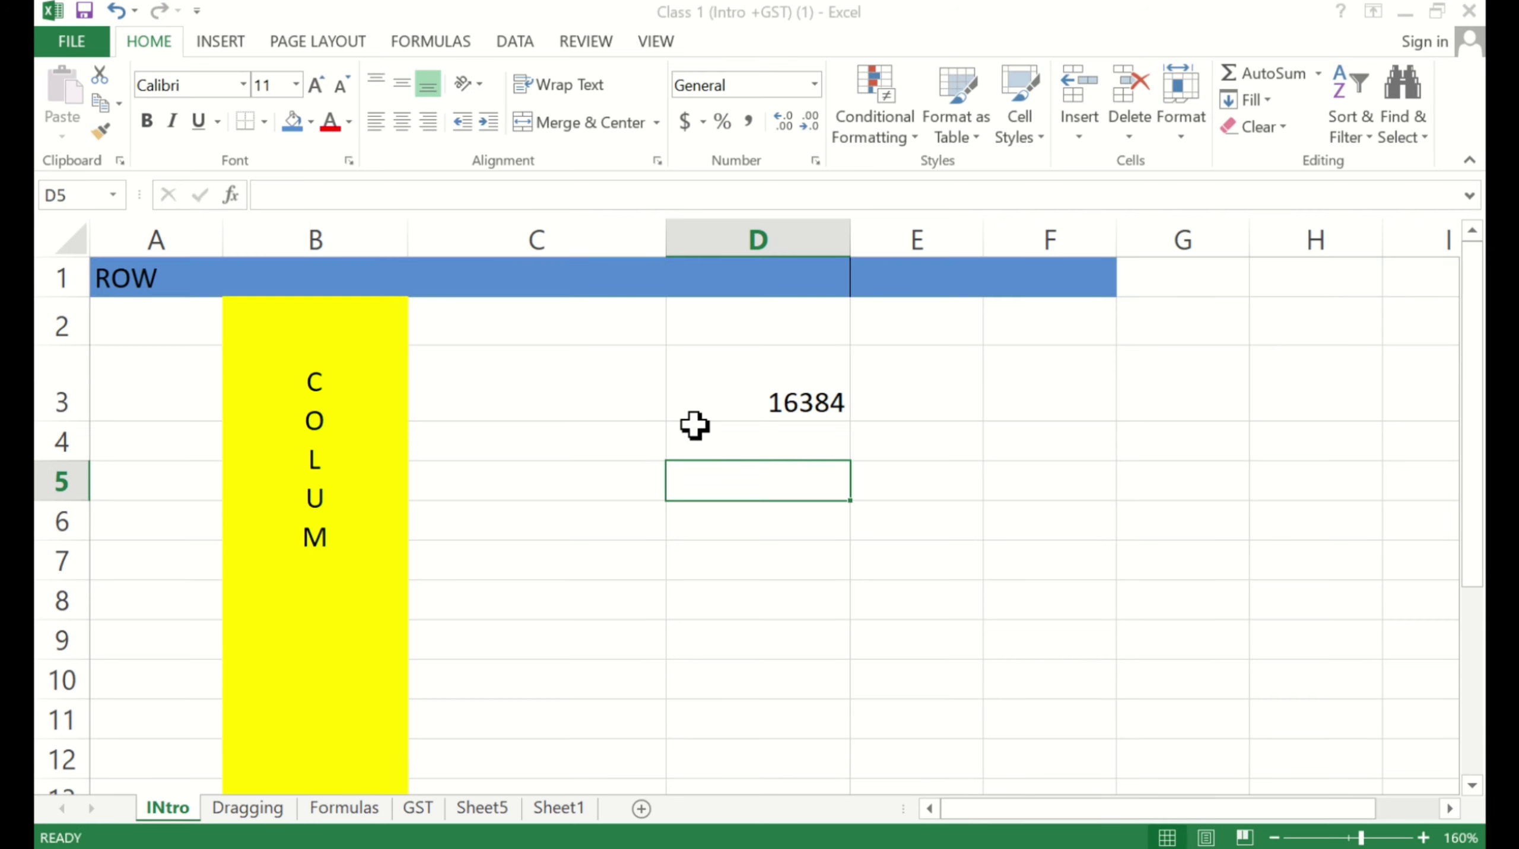
left_click(756, 404)
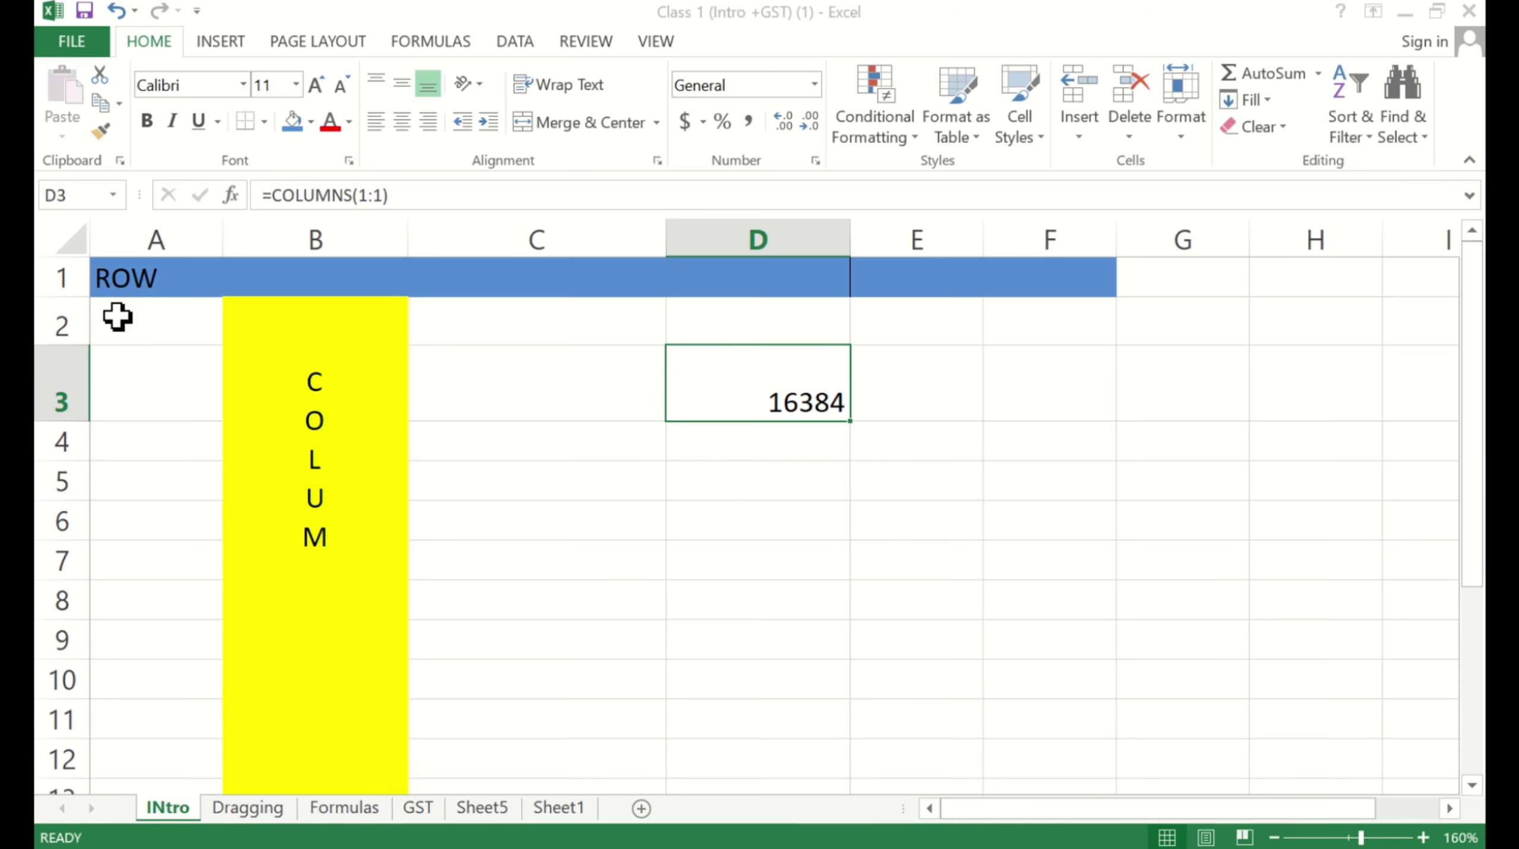
Step: Select columns A through E one after another, and return to cell D4 below the column count
left_click(158, 234)
left_click(315, 236)
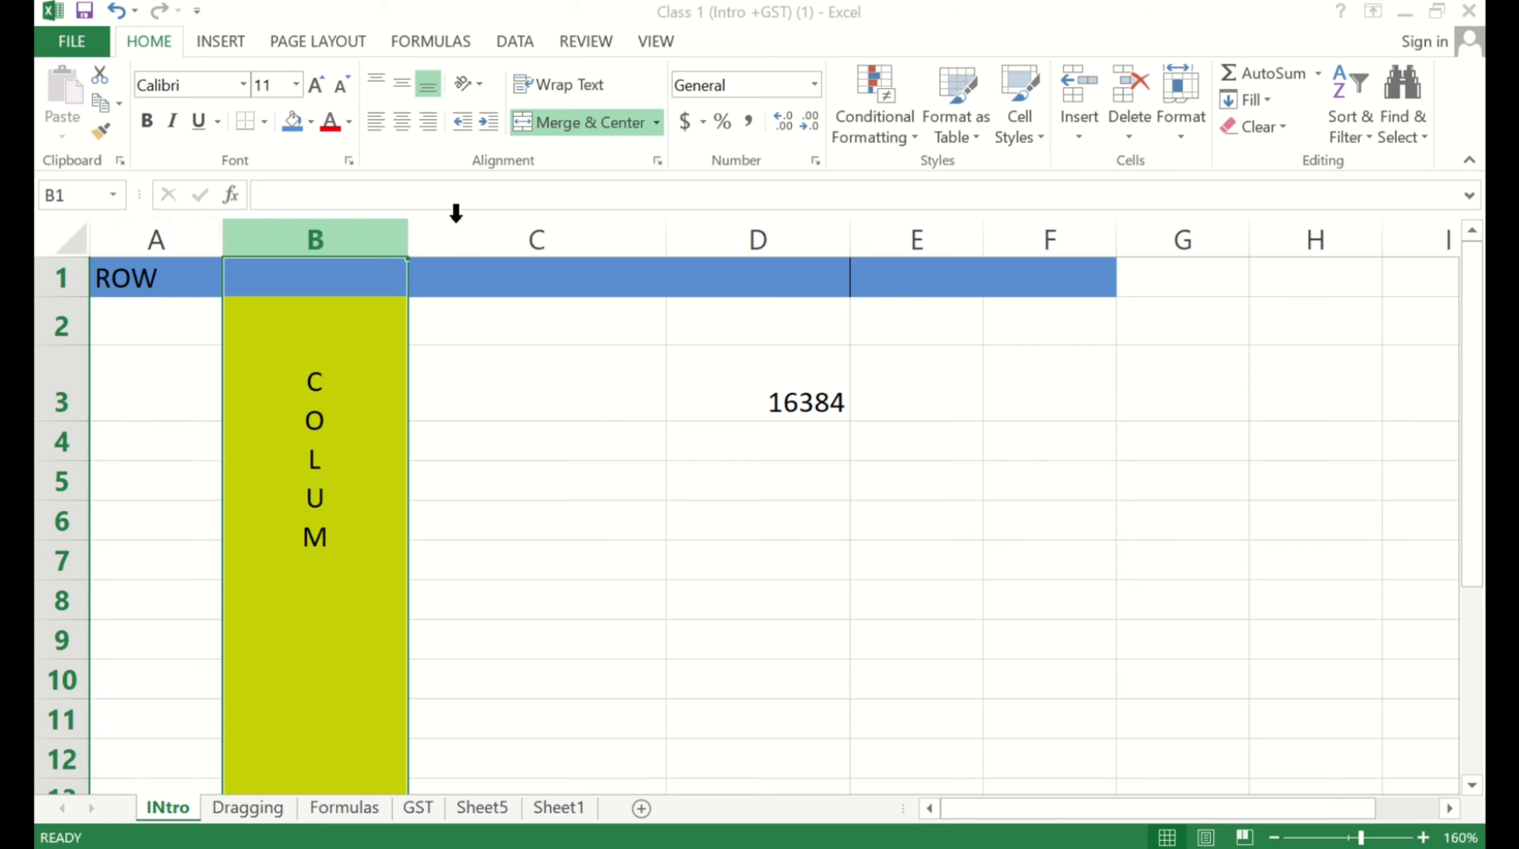
left_click(535, 236)
left_click(804, 229)
left_click(902, 232)
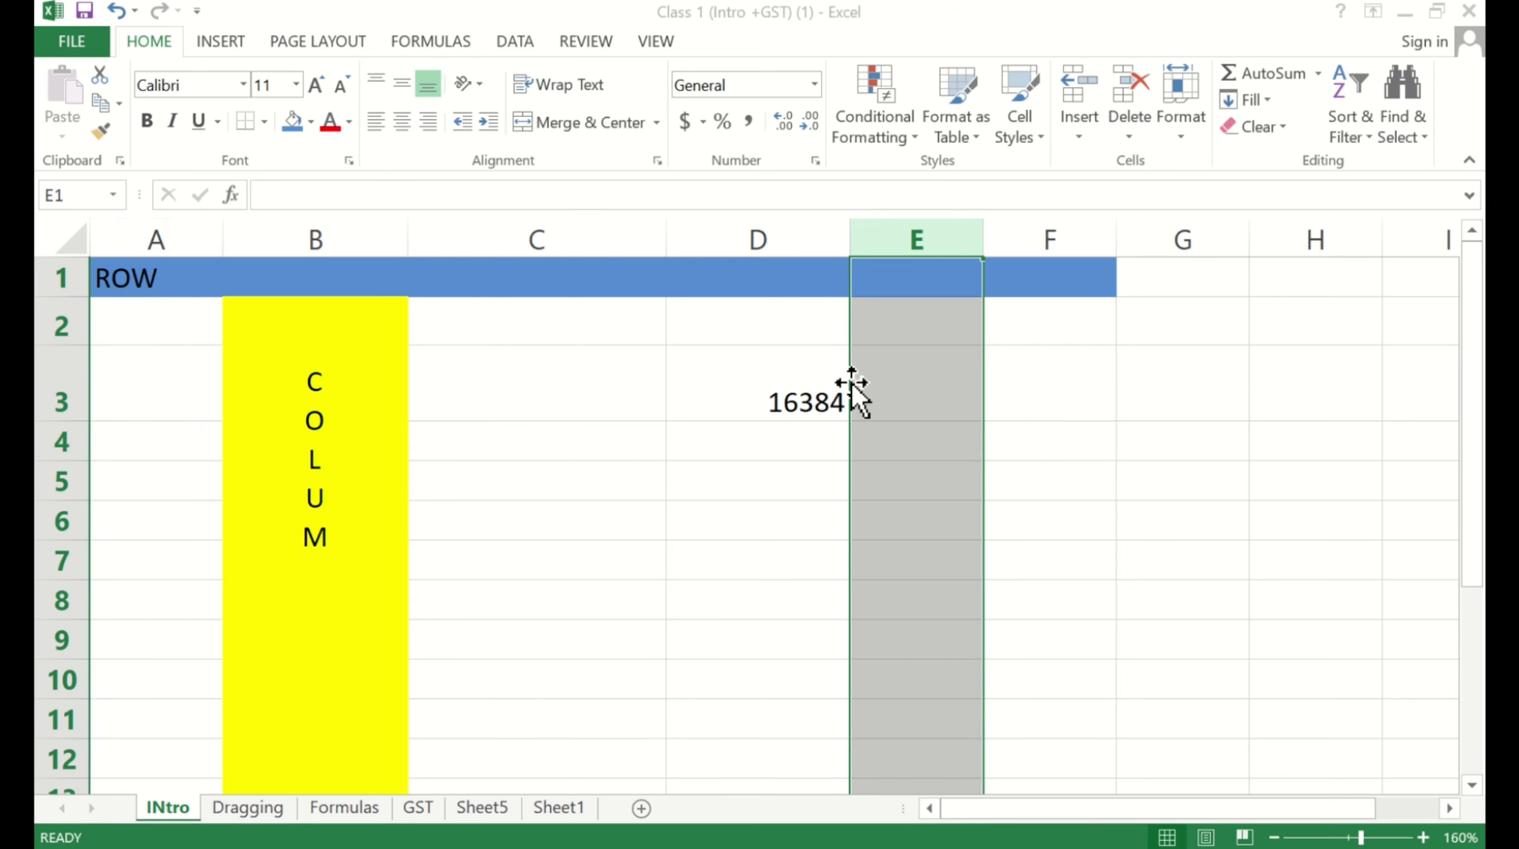
left_click(735, 437)
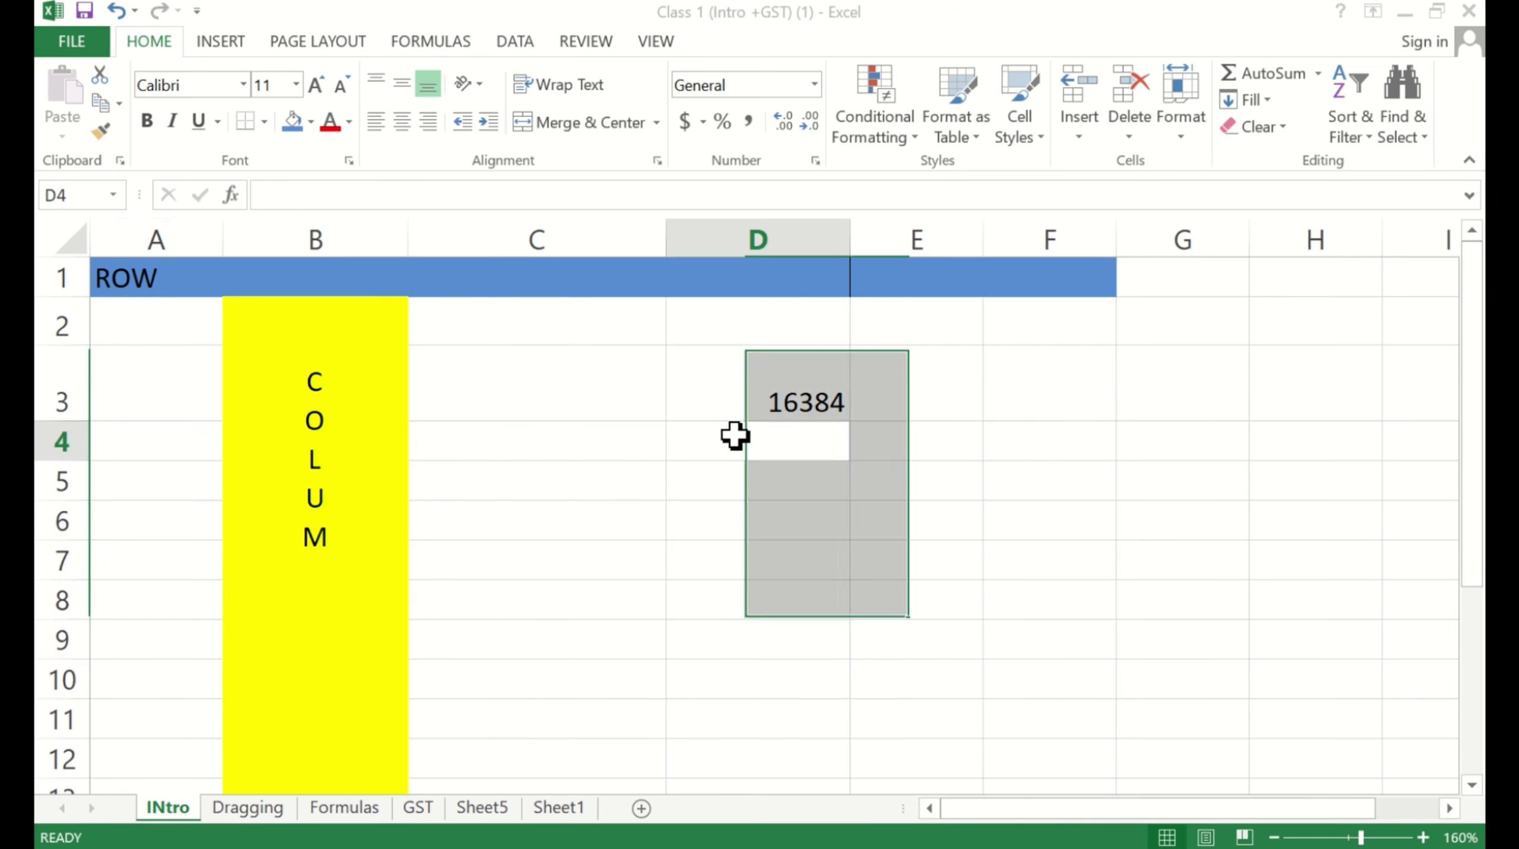
Step: Select cells in column A from A2 down to A6, and select A1:C1 in the first row
left_click(156, 330)
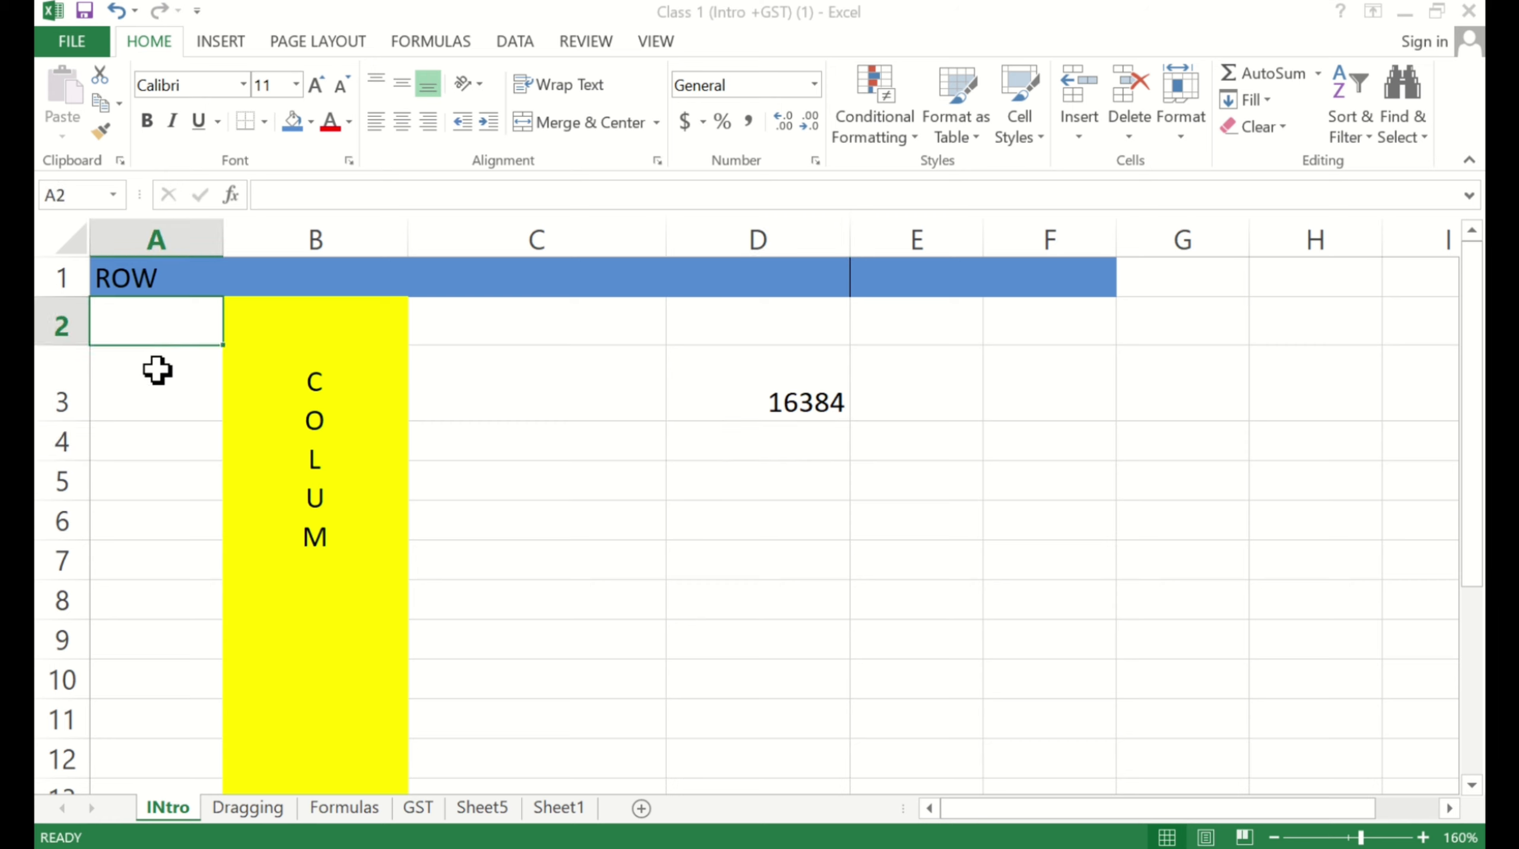
left_click(156, 386)
left_click(156, 441)
left_click(154, 487)
left_click(149, 526)
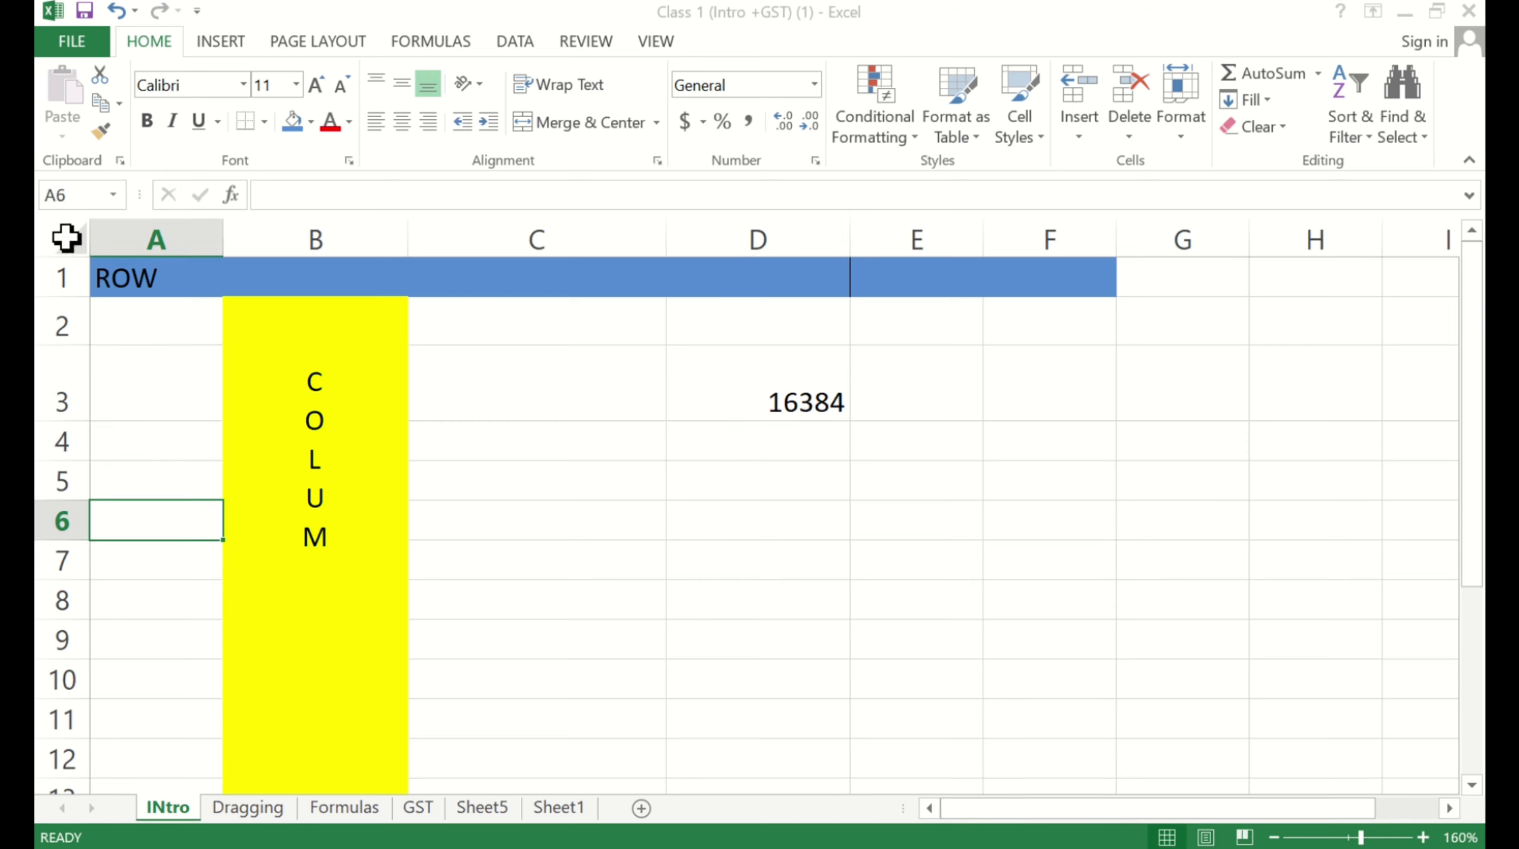
left_click(122, 282)
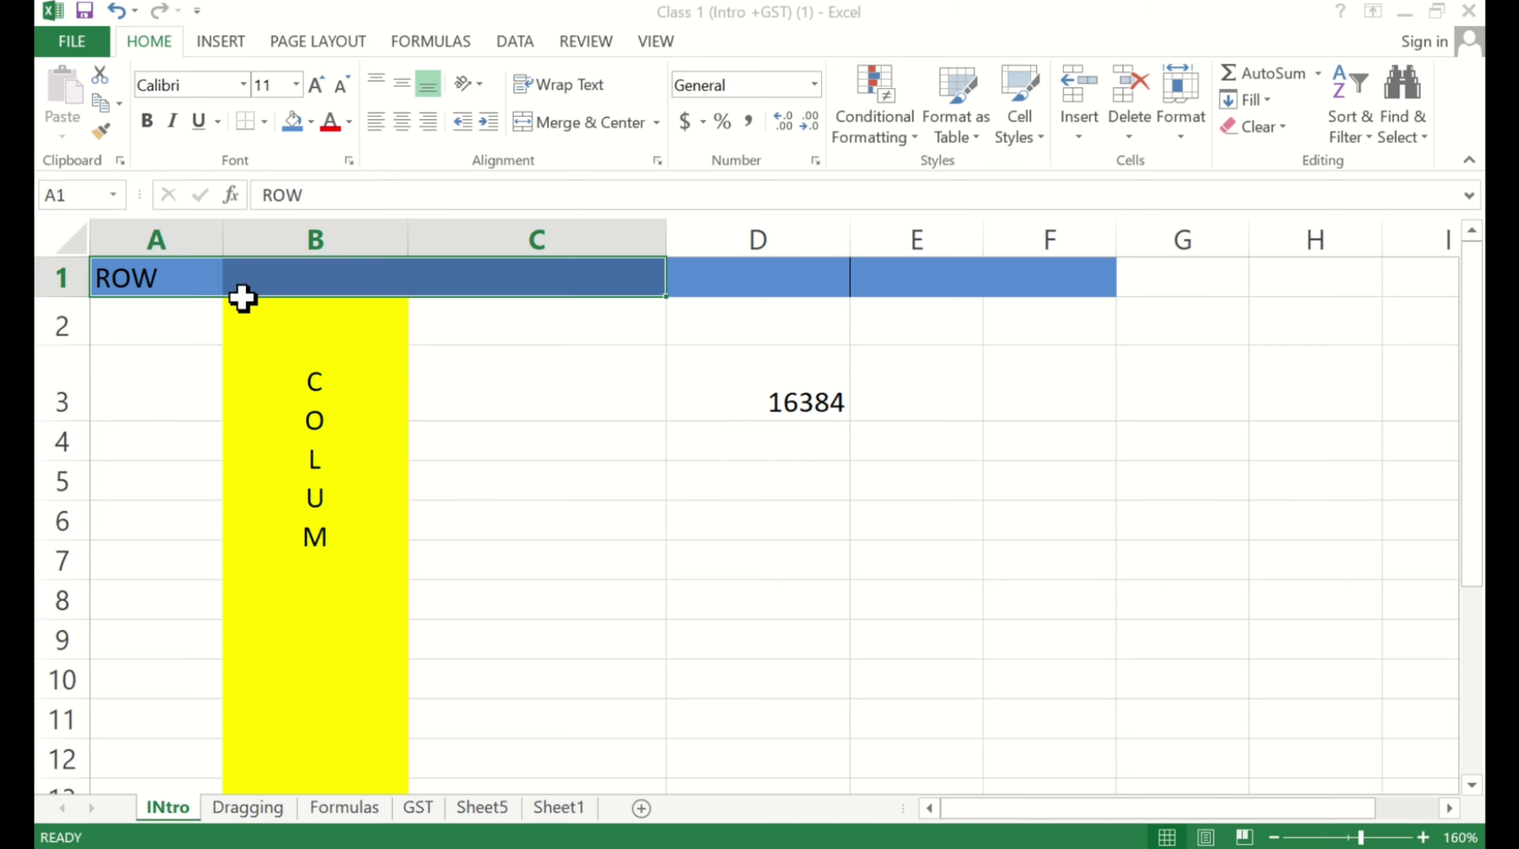
Step: Enter the formula =ROWS(A:A) in cell D4 to count the sheet's rows
left_click(770, 438)
type("=")
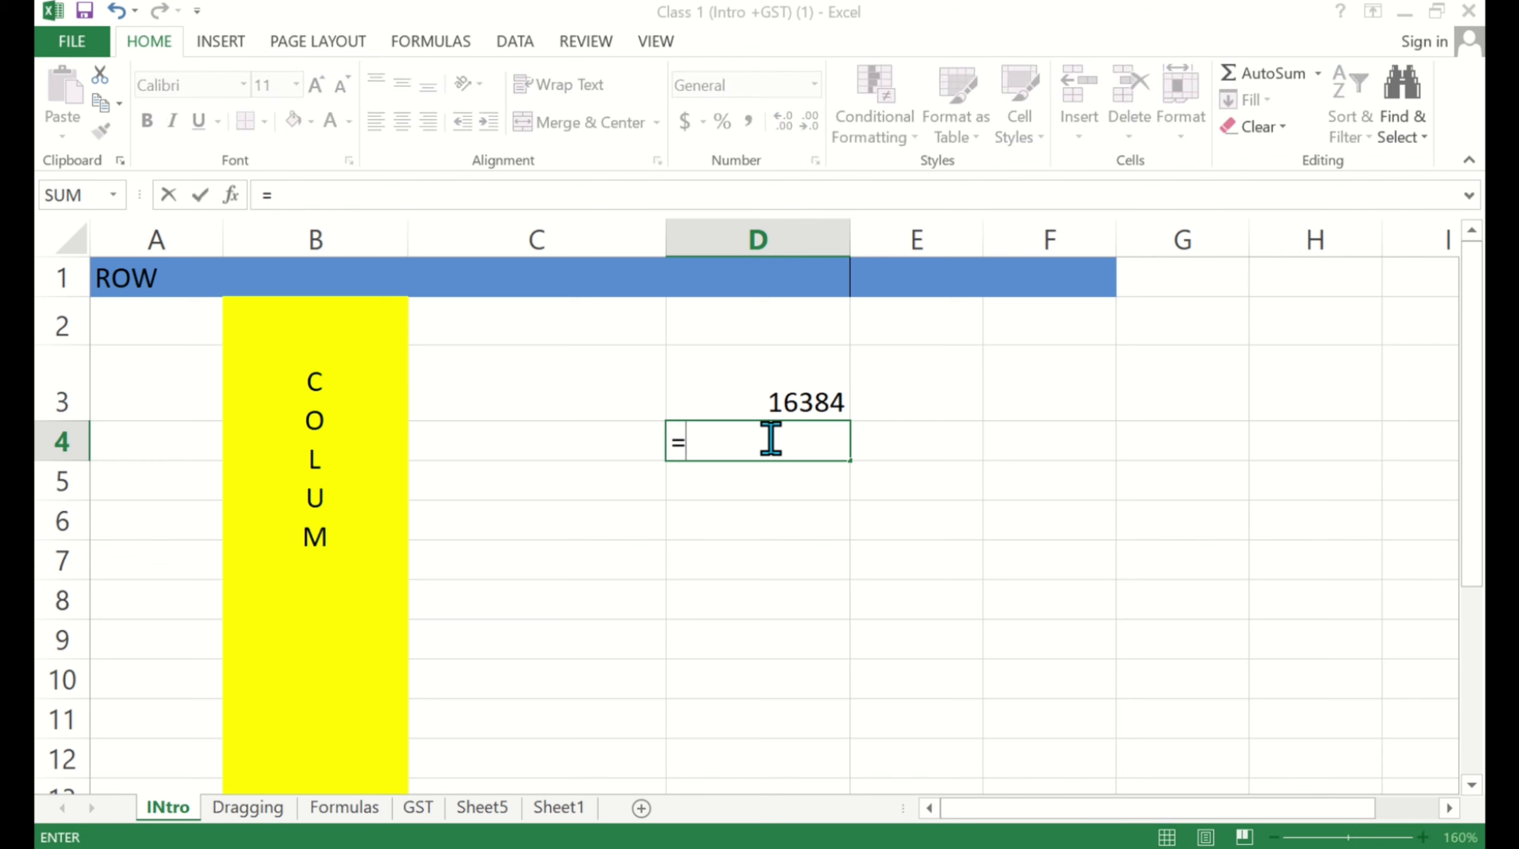
type("ro")
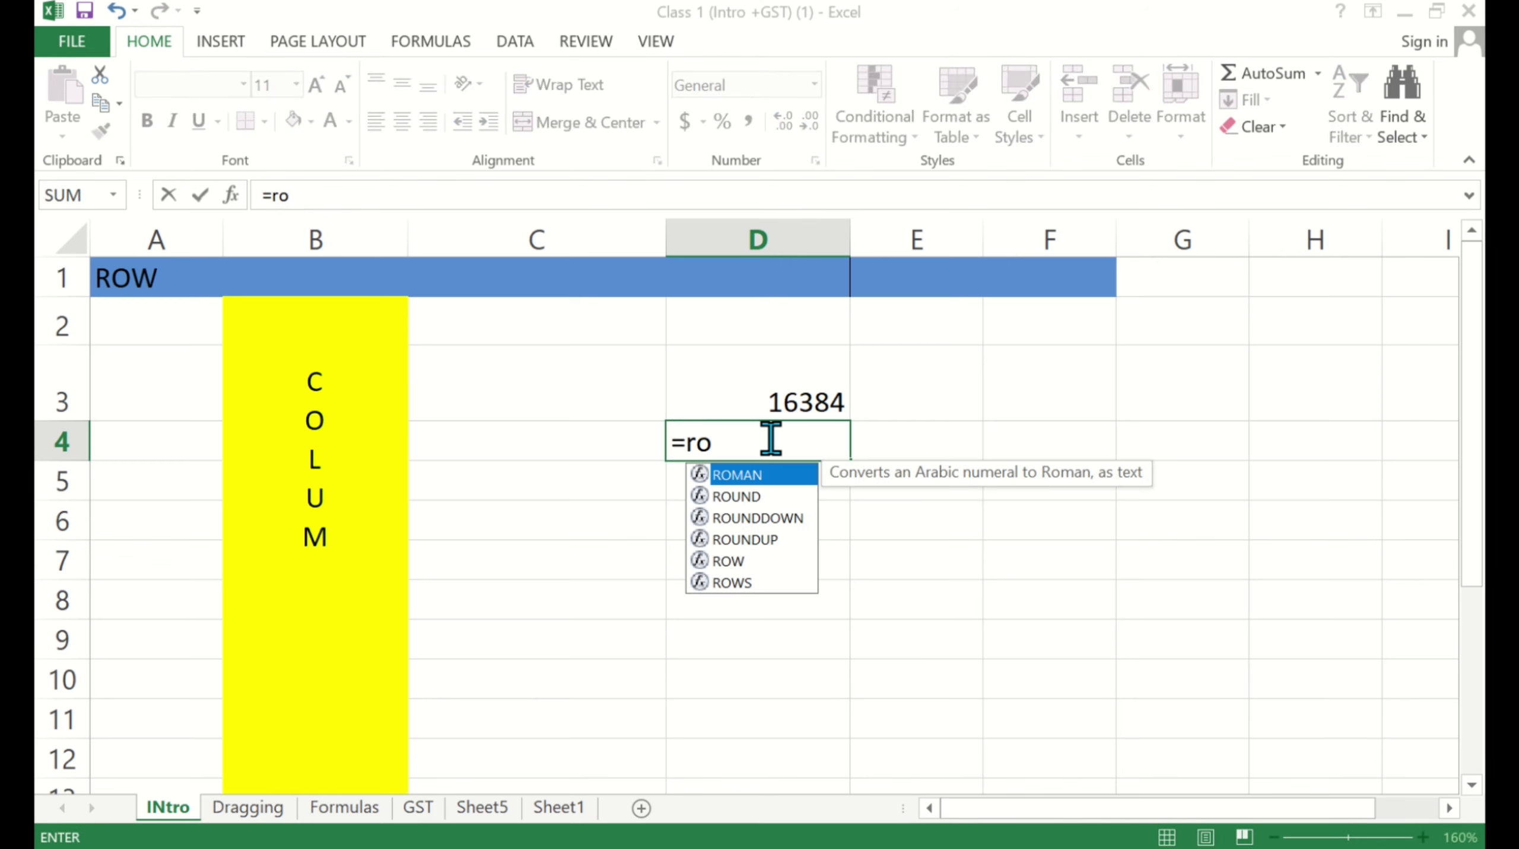
type("w")
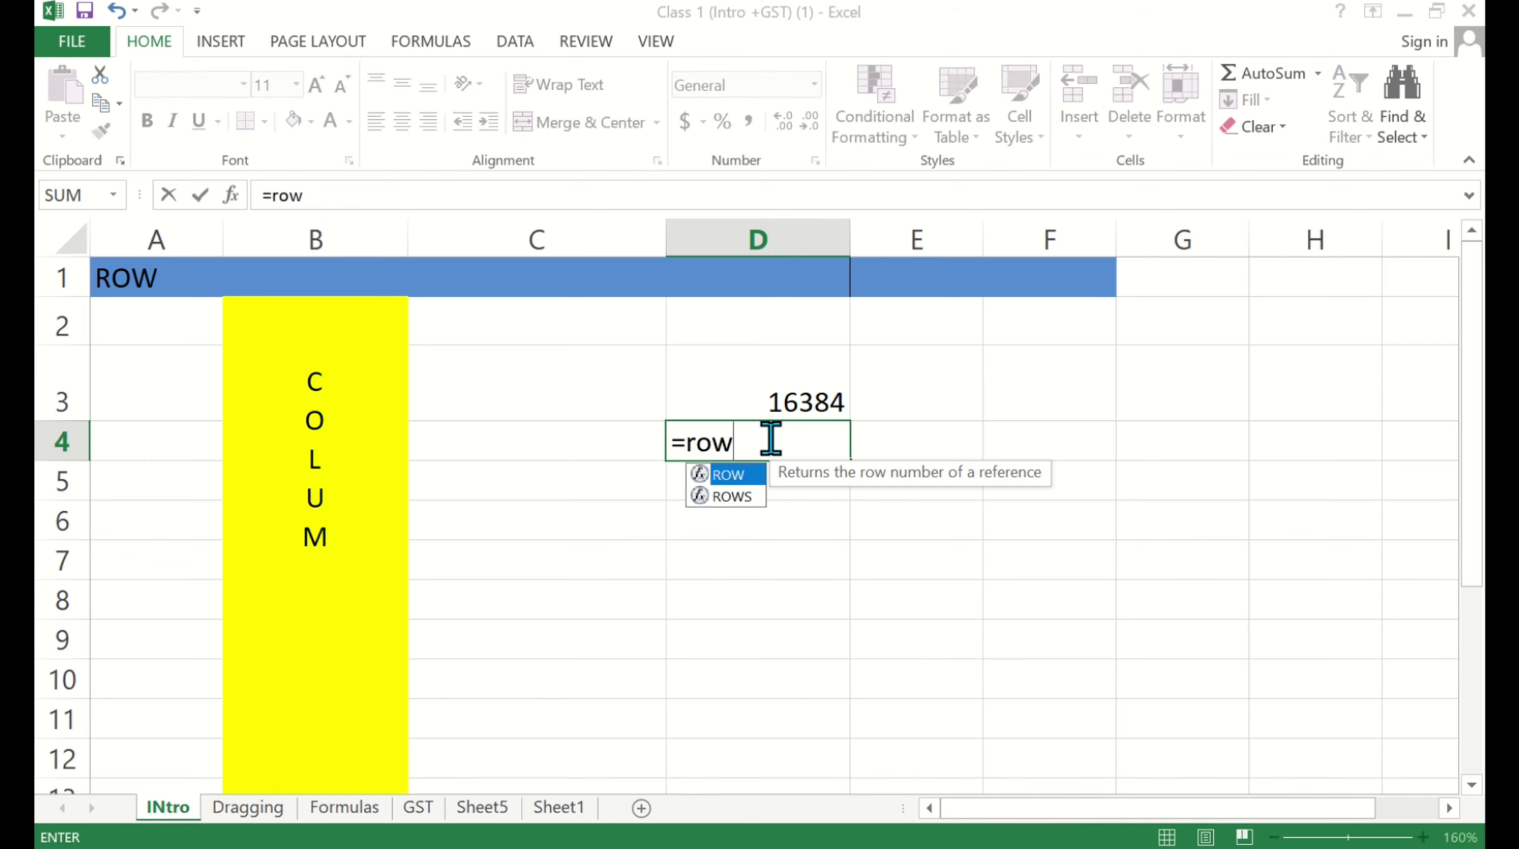
key("Down")
key("Tab")
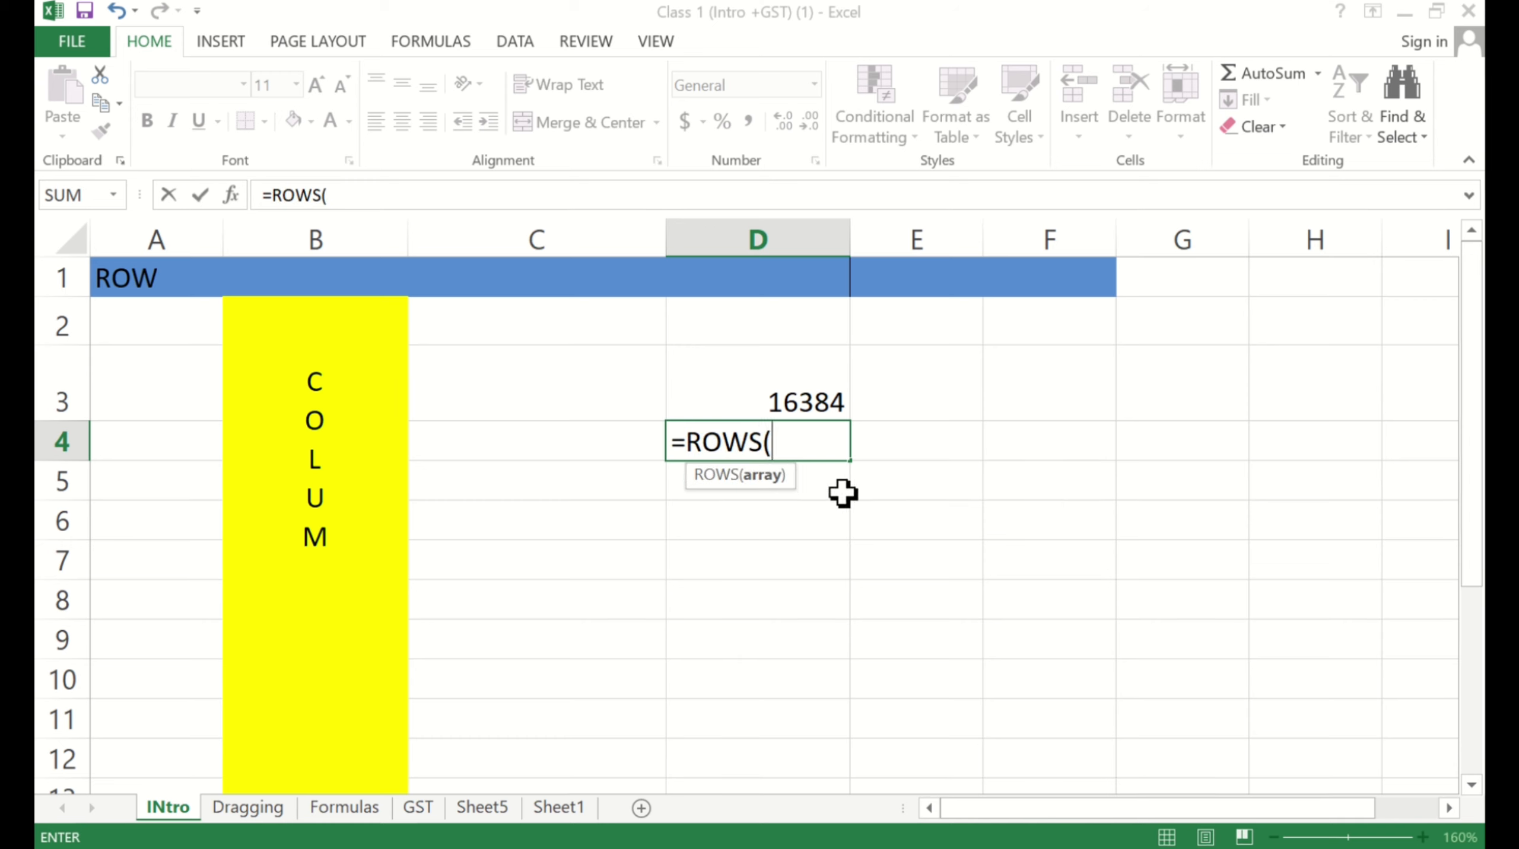
type("a:a")
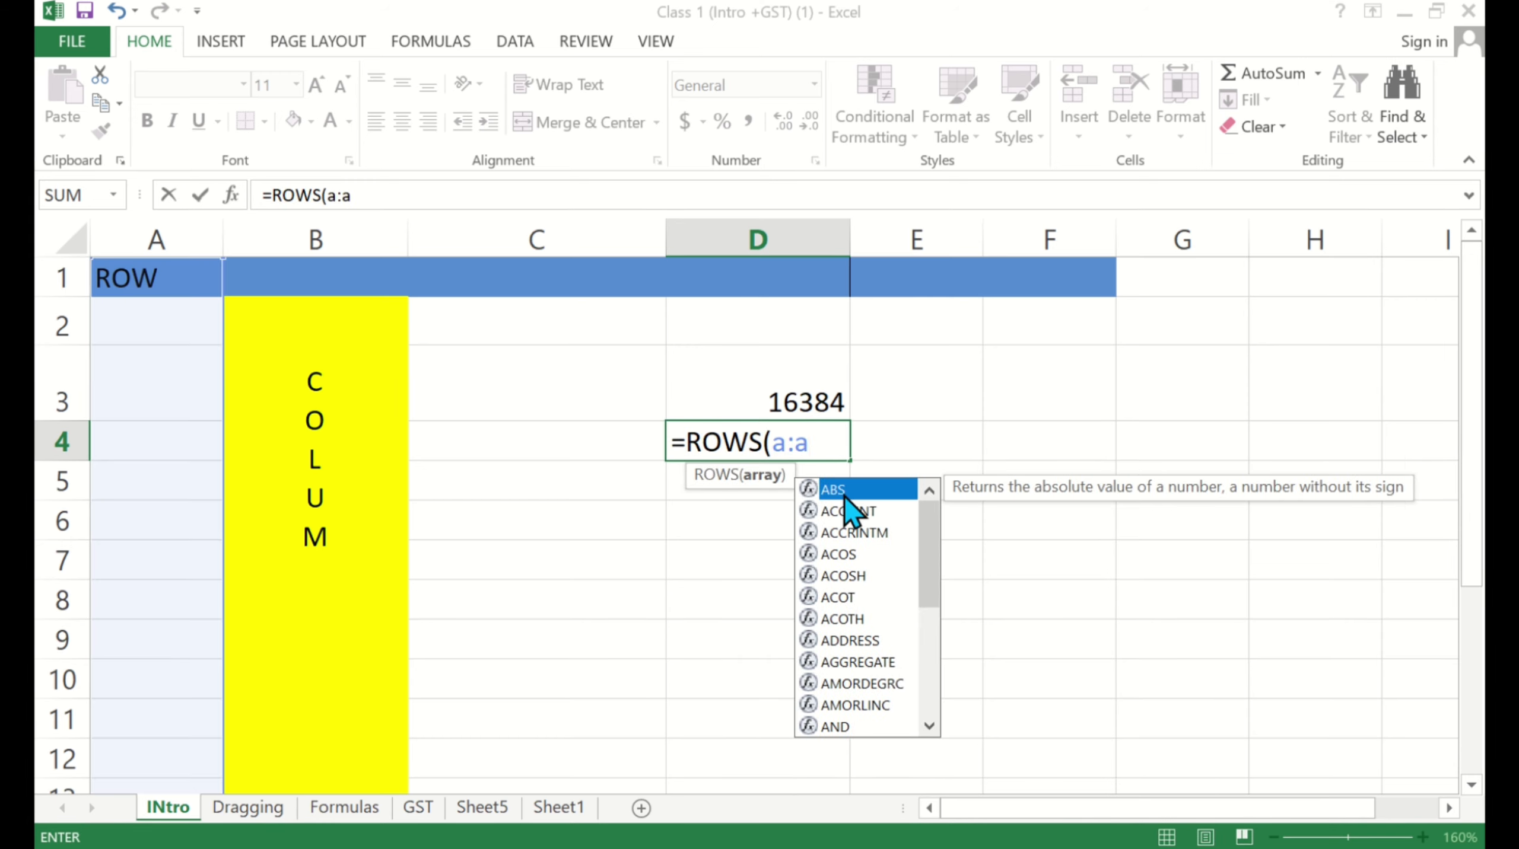
key("Return")
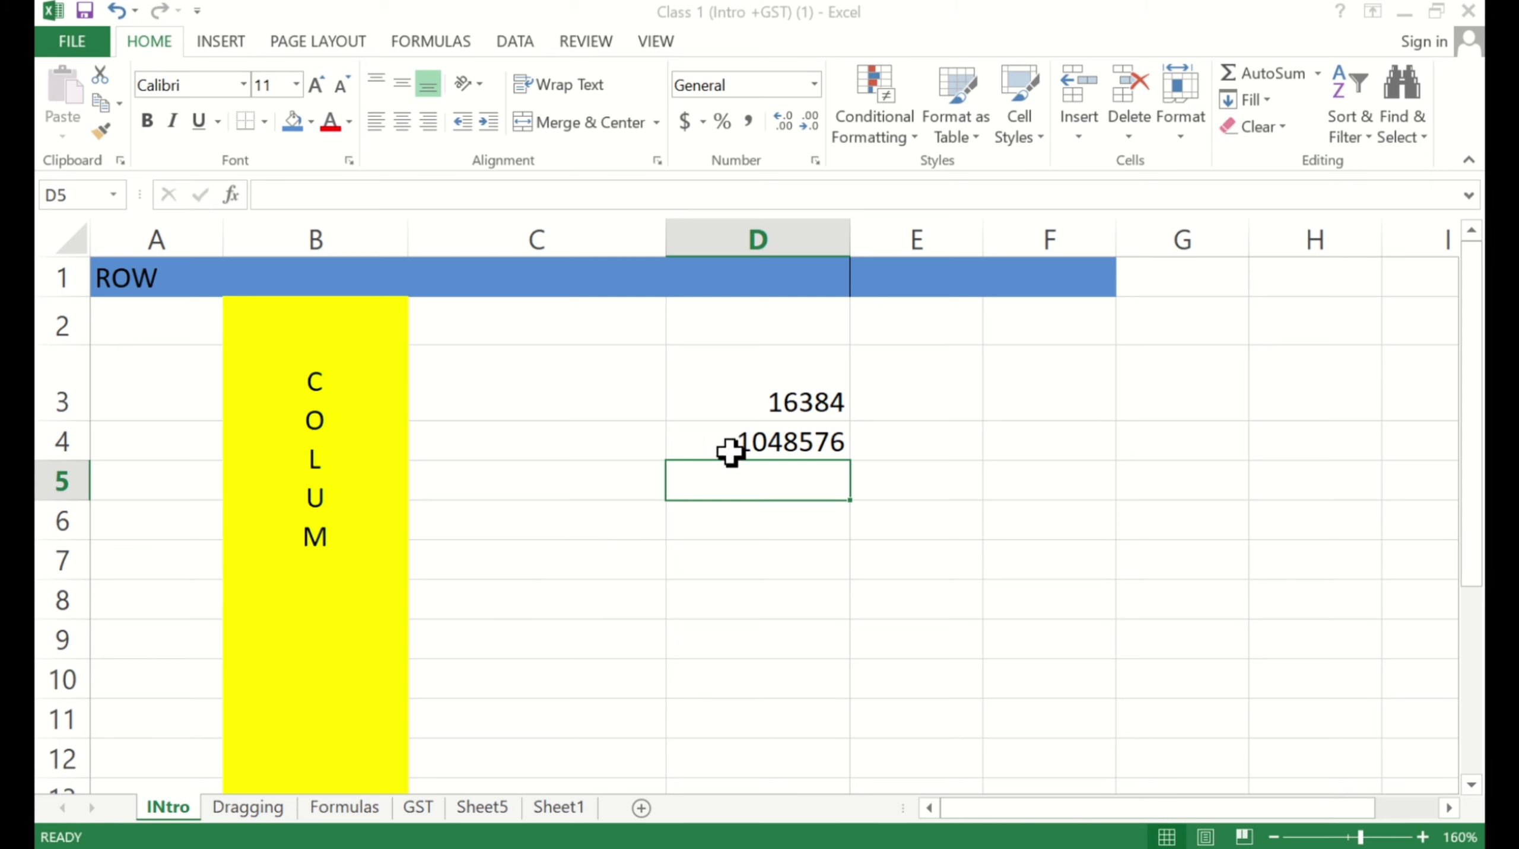
Step: Enter the formula =D3*D4 in cell D5 to calculate the sheet's total cells, and reselect that cell
left_click(741, 573)
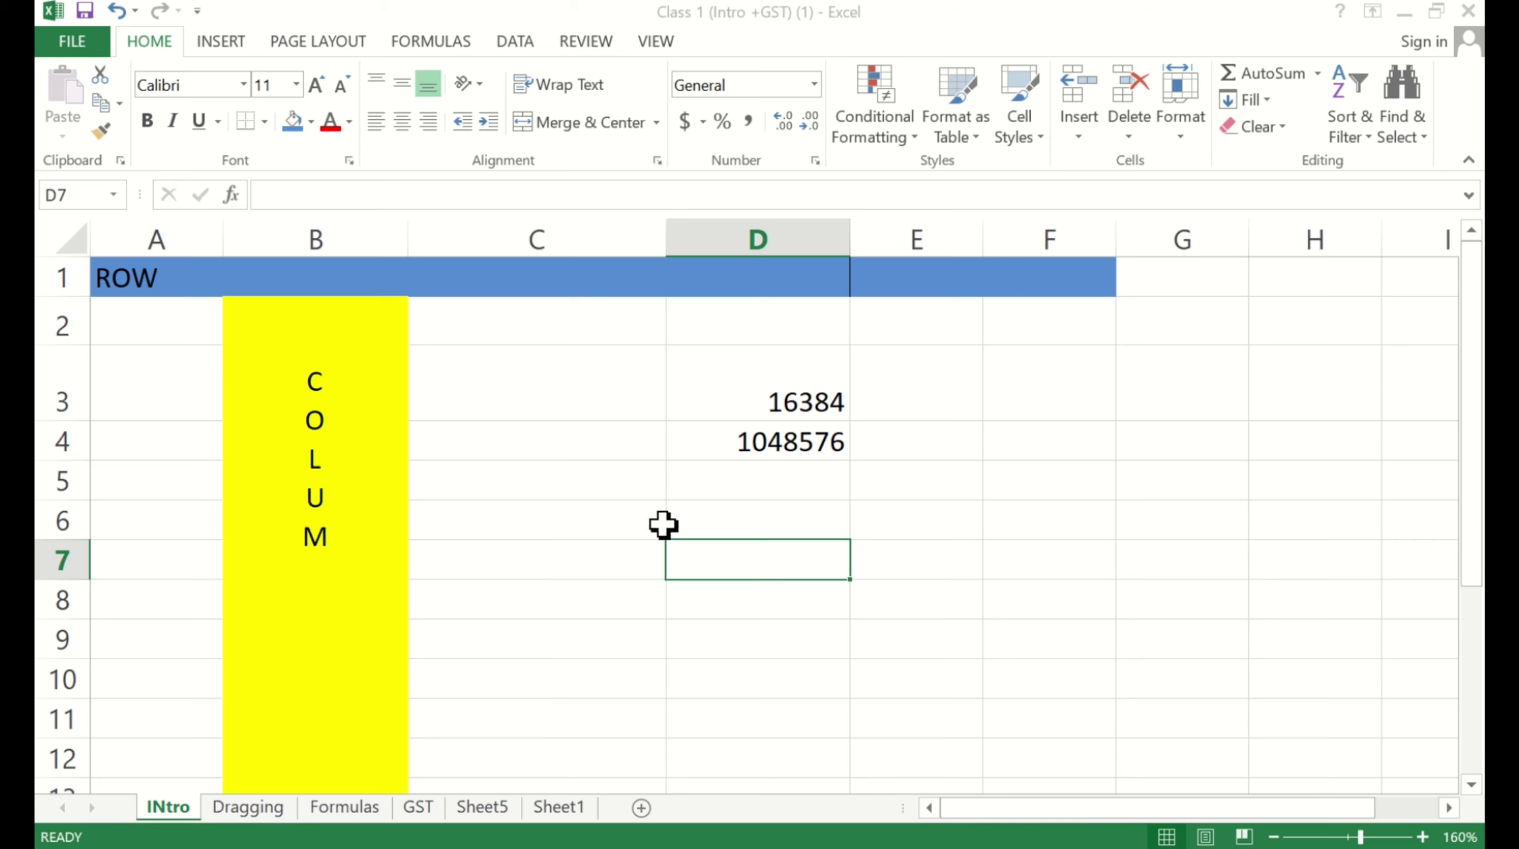
left_click(713, 489)
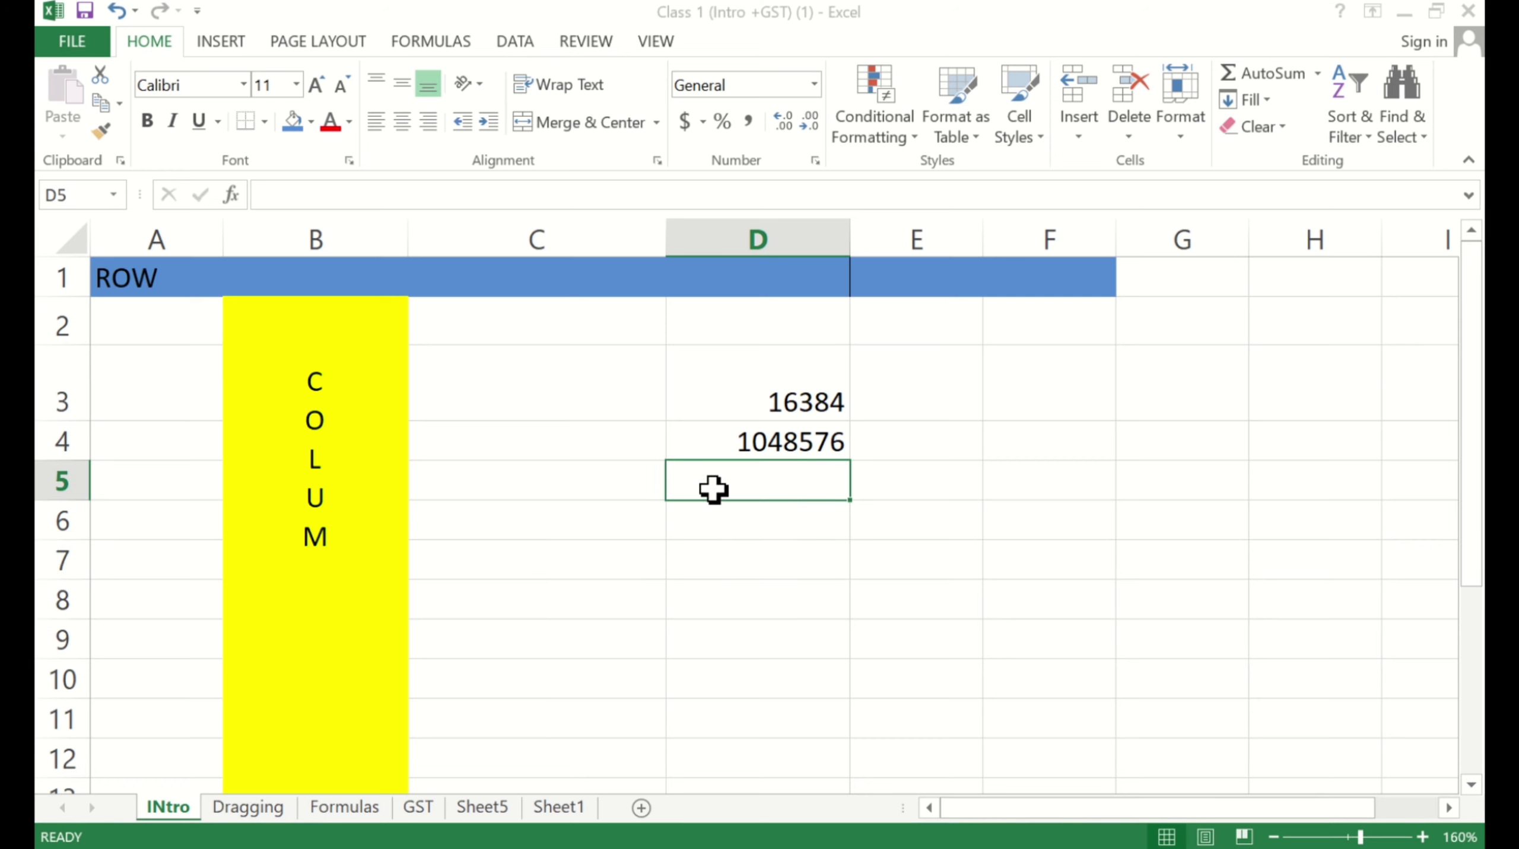
type("=-")
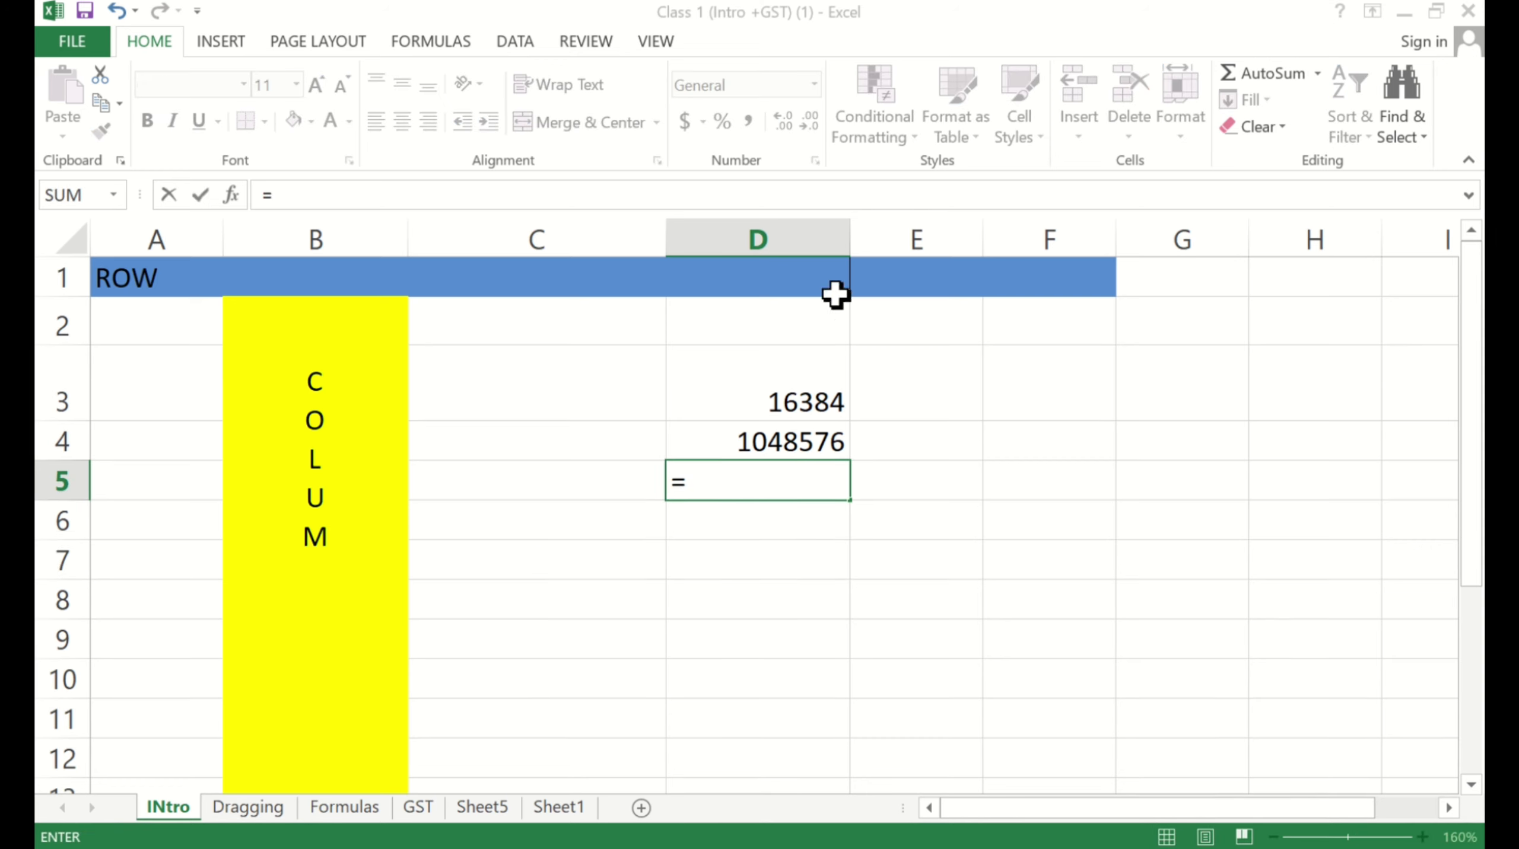
left_click(794, 400)
type("*")
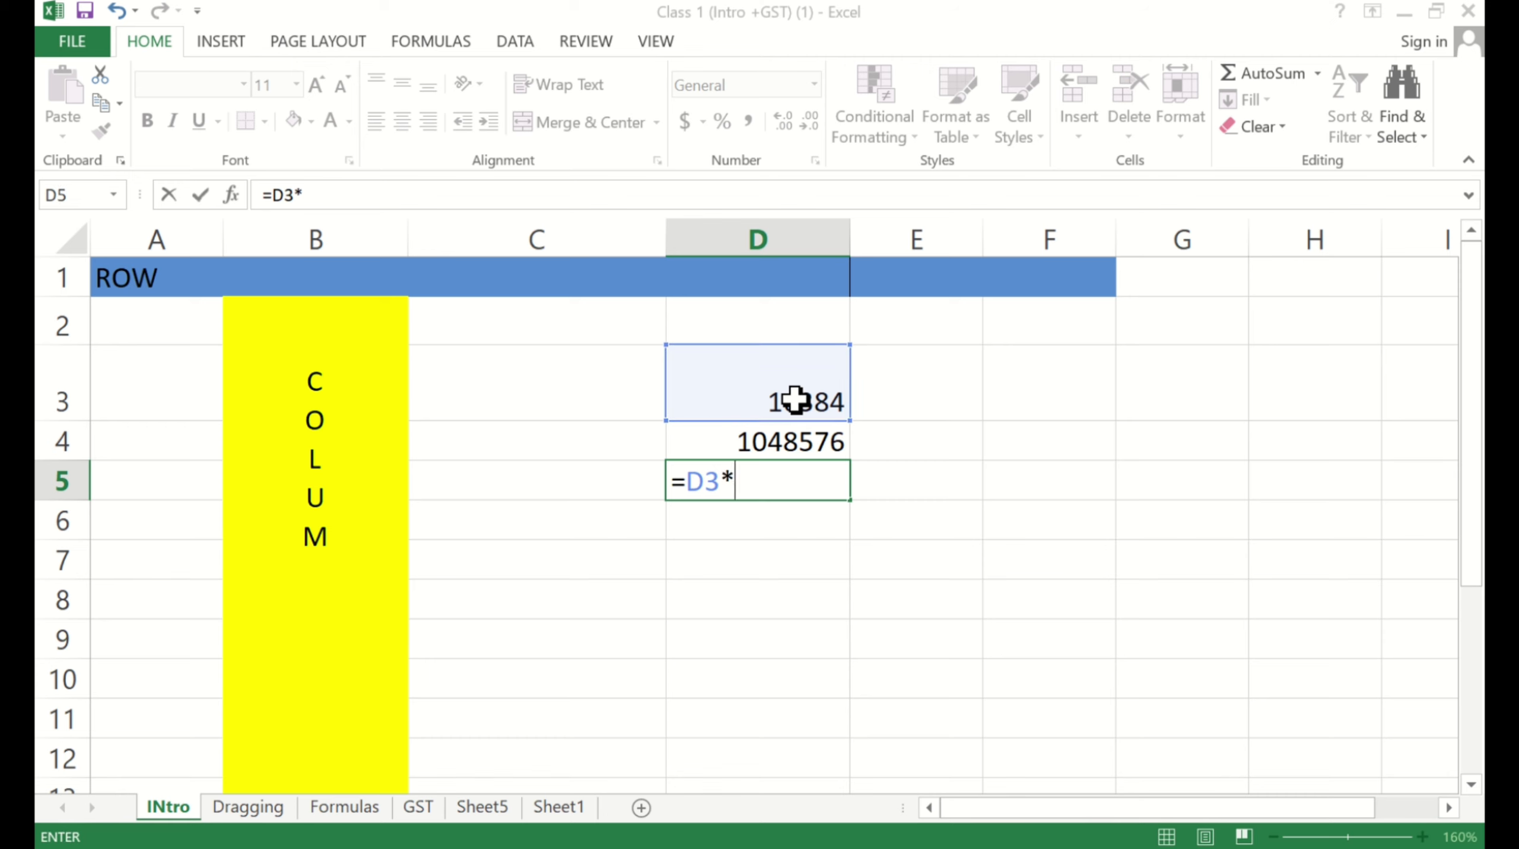
left_click(783, 442)
key("Return")
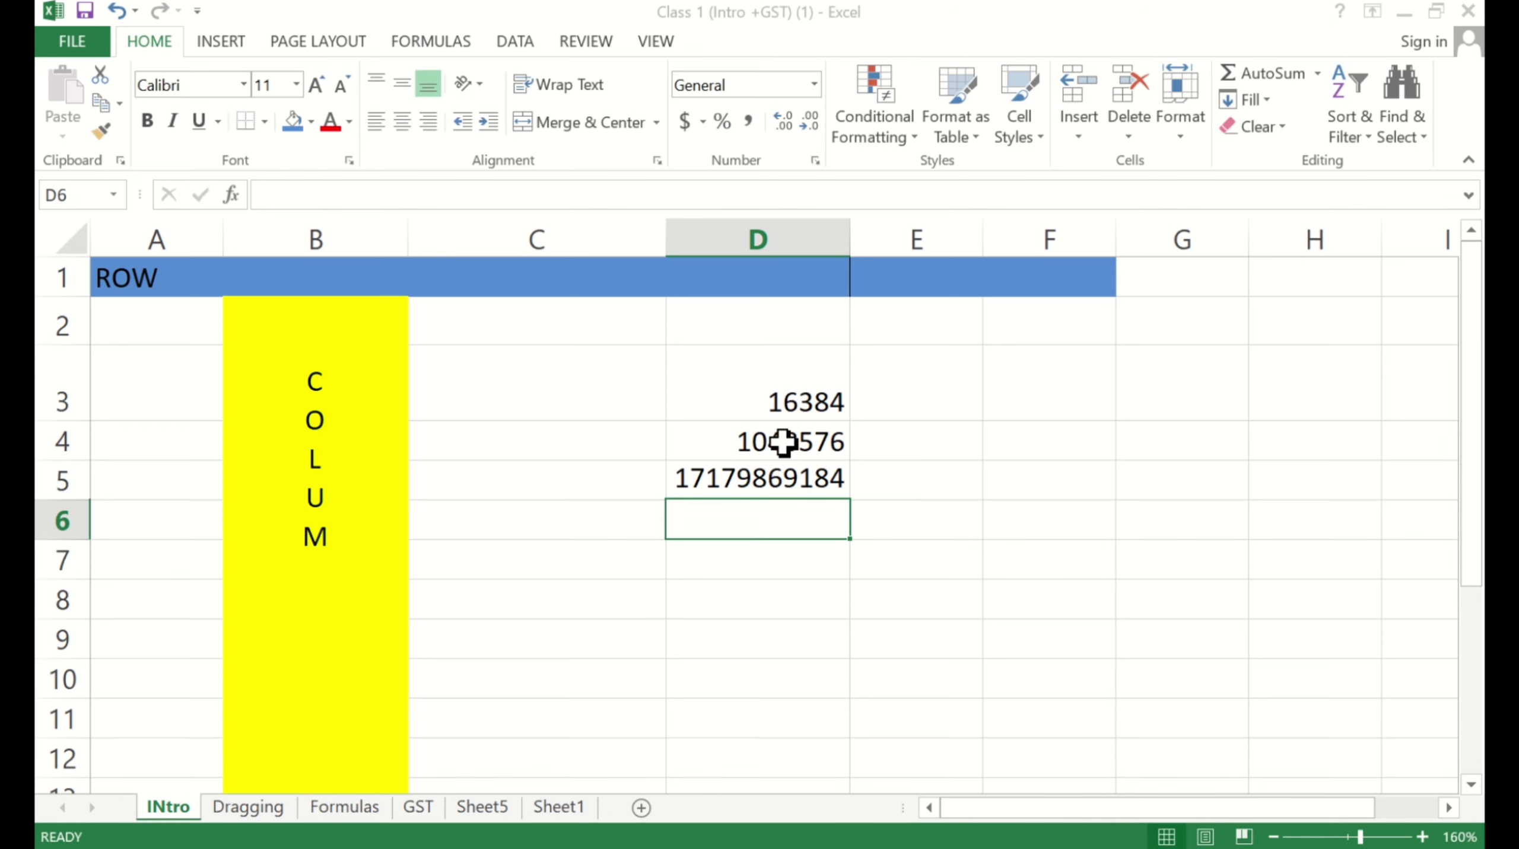
left_click(712, 491)
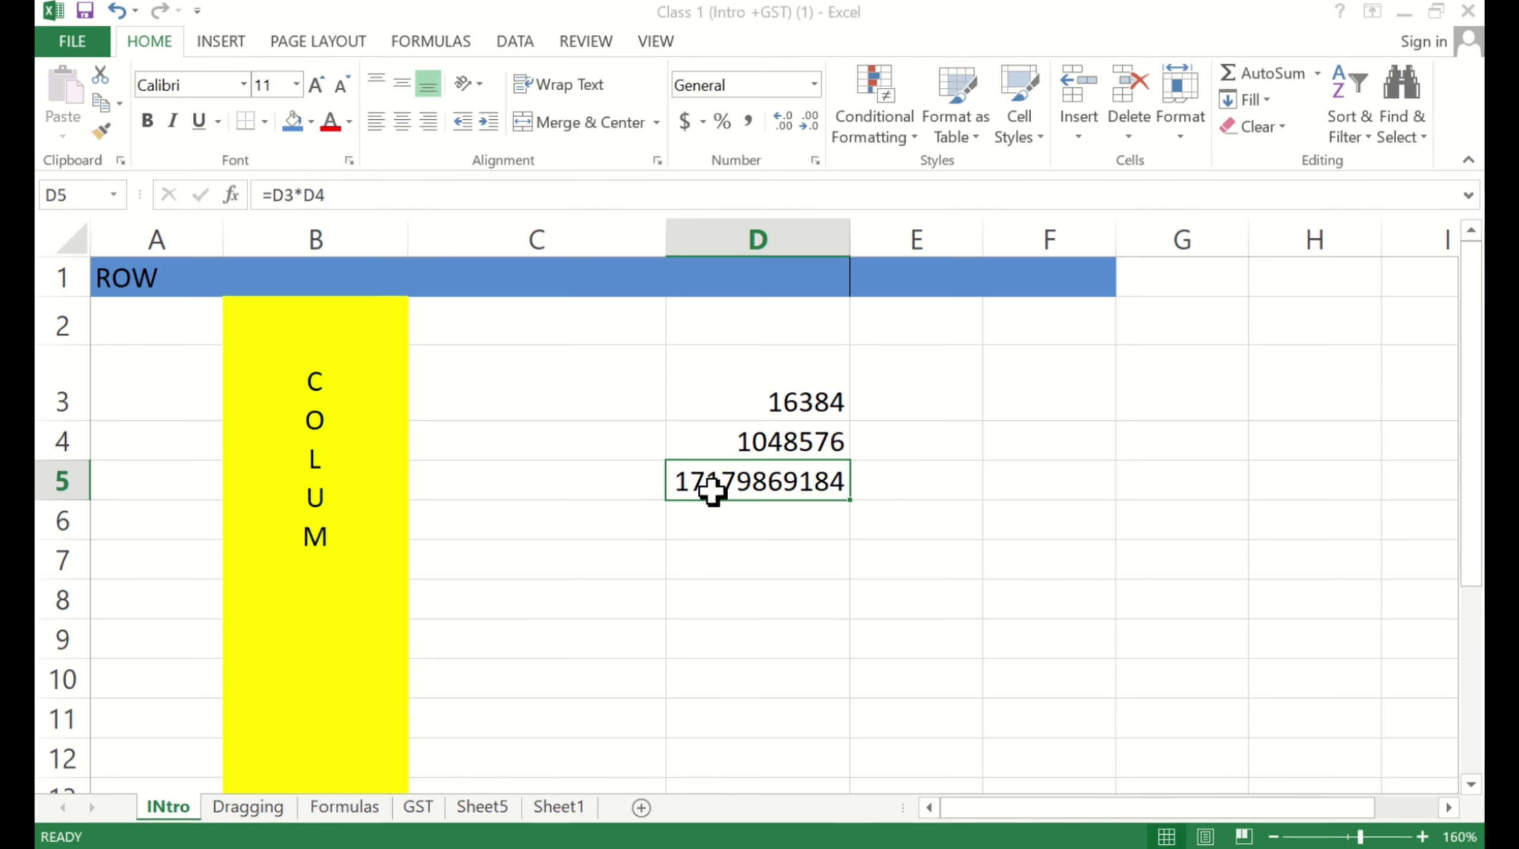
Step: Select the whole of row 1, and then columns A, B and C one after another
left_click(634, 574)
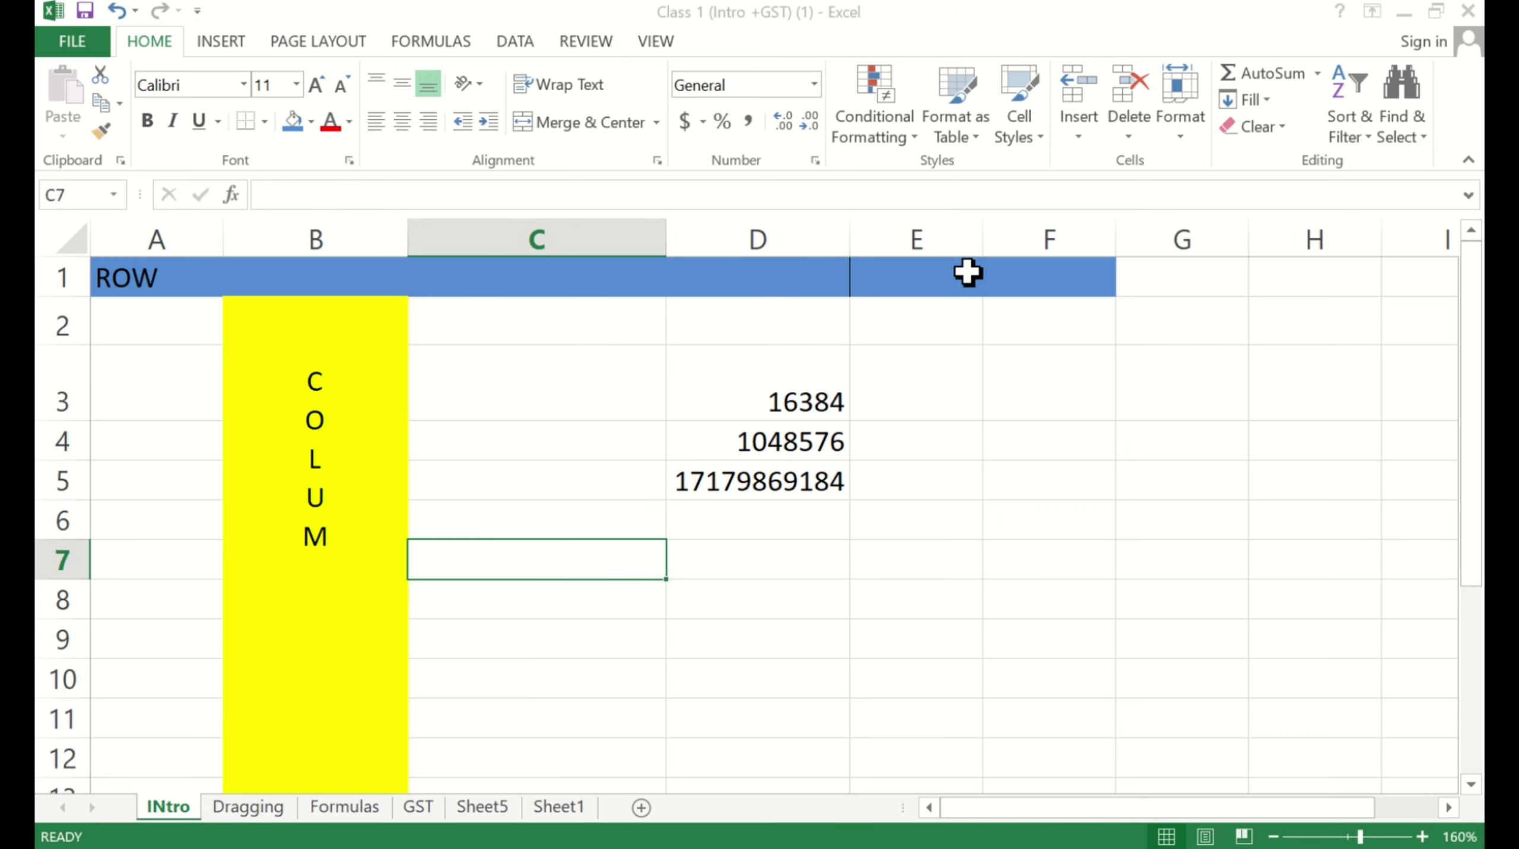
left_click(548, 381)
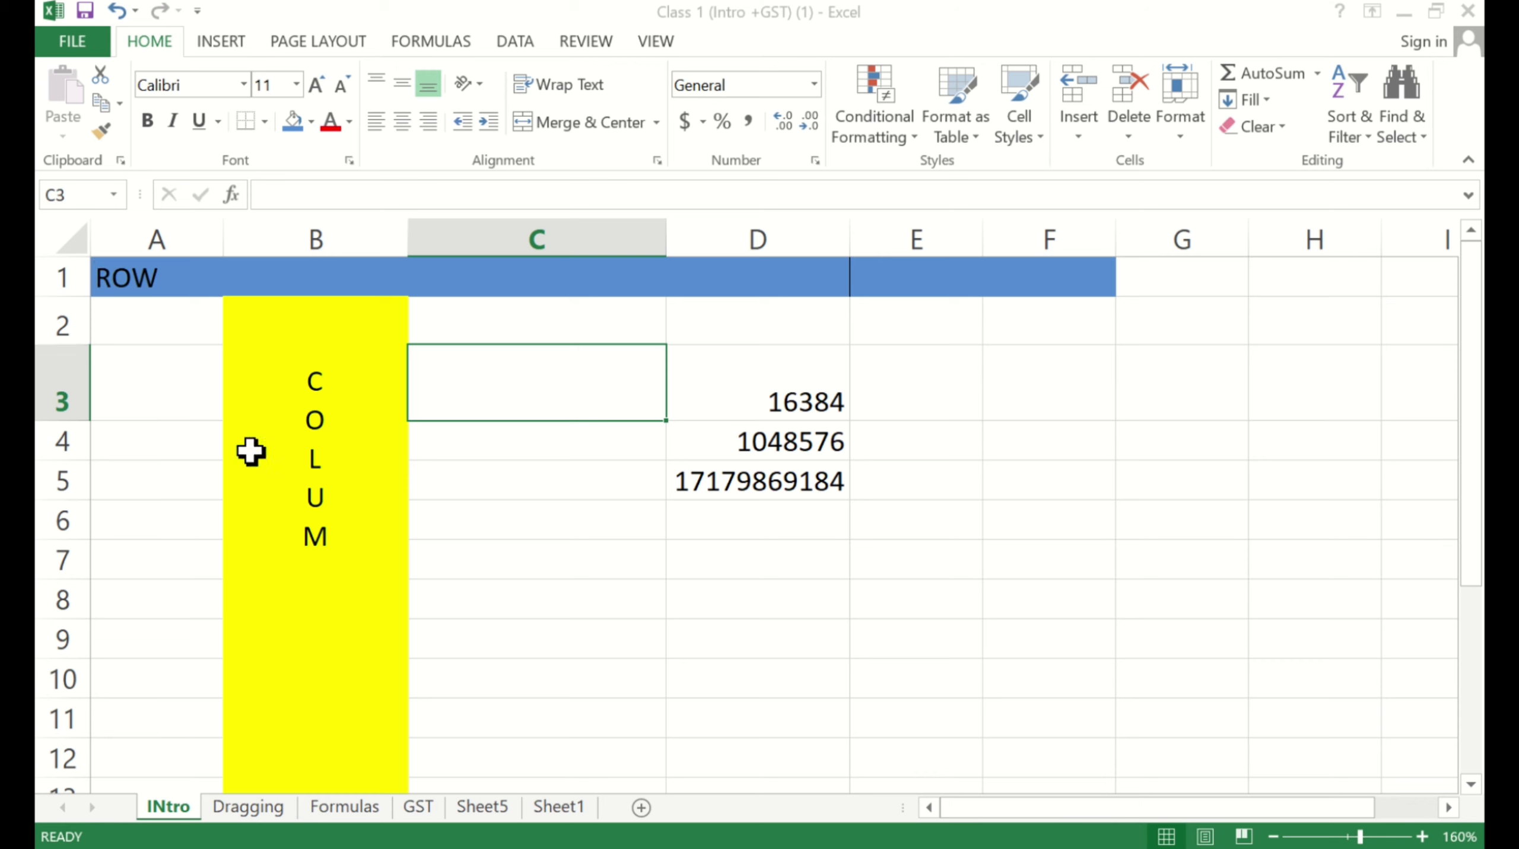
left_click(139, 217)
left_click(39, 278)
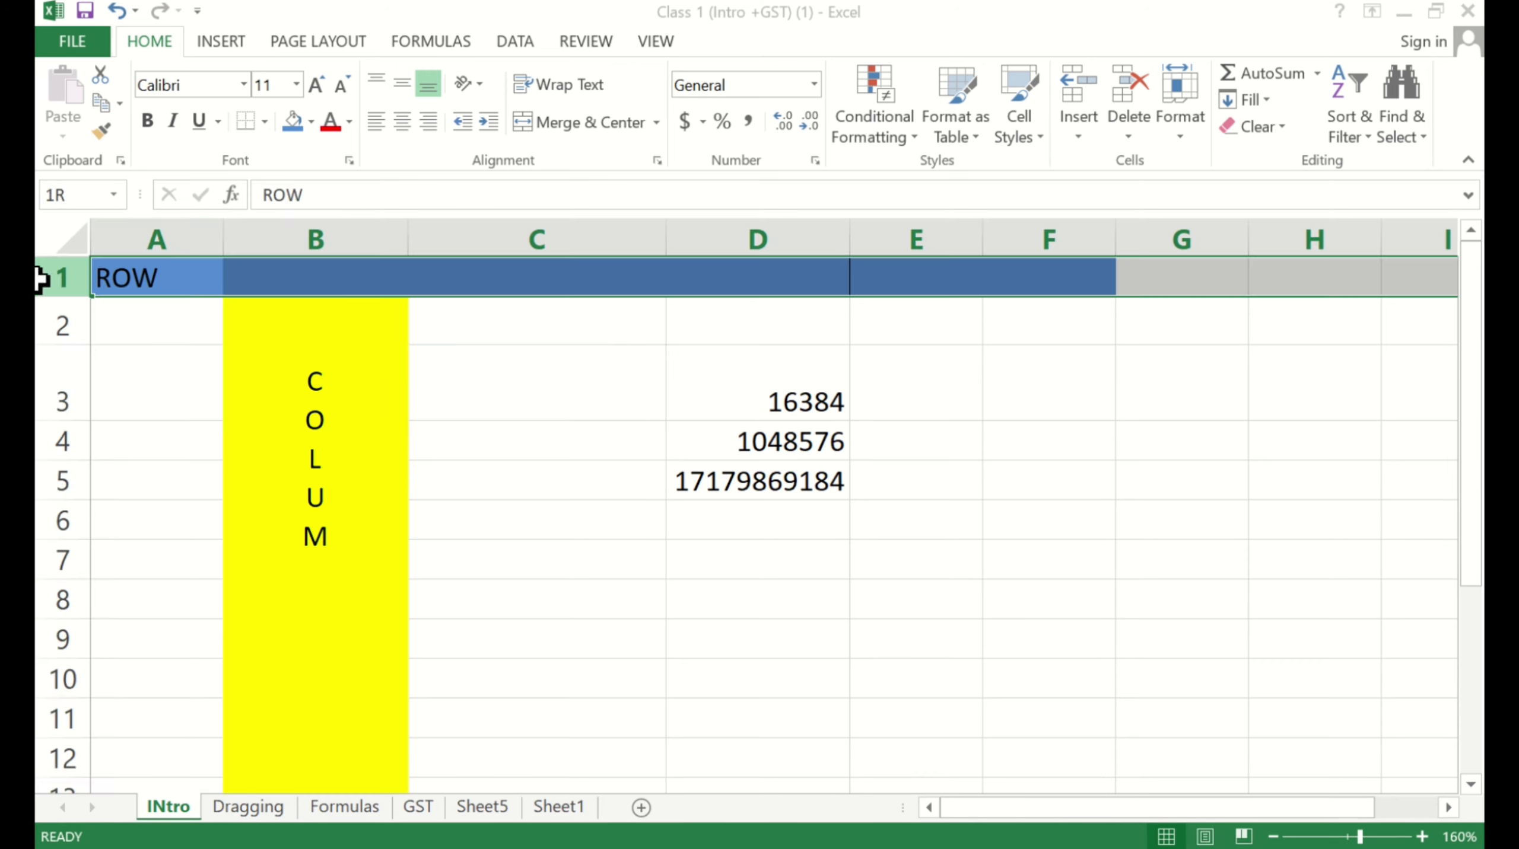
left_click(163, 229)
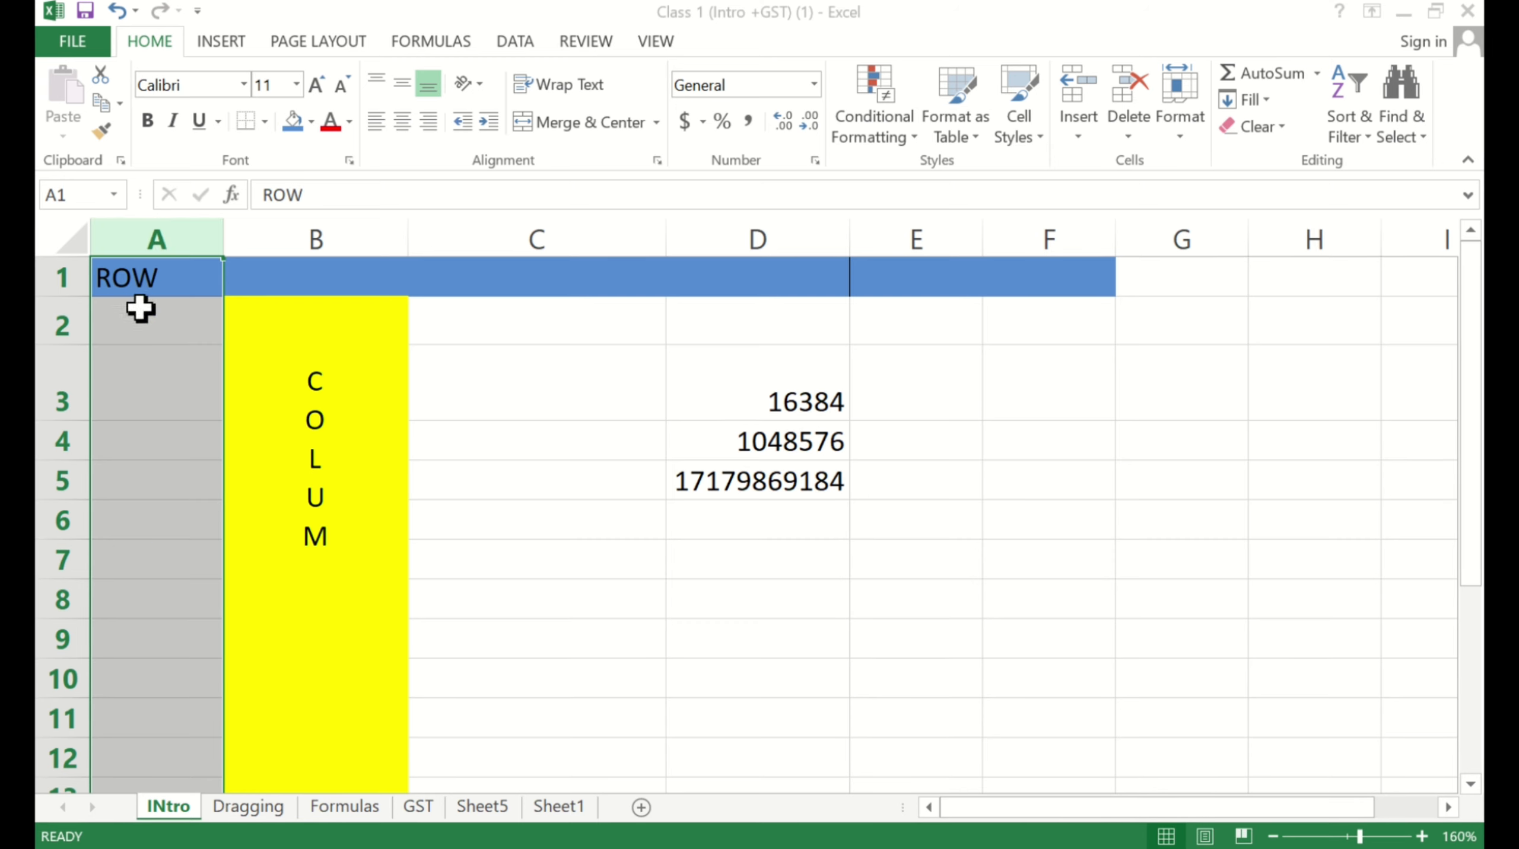
left_click(315, 238)
left_click(565, 238)
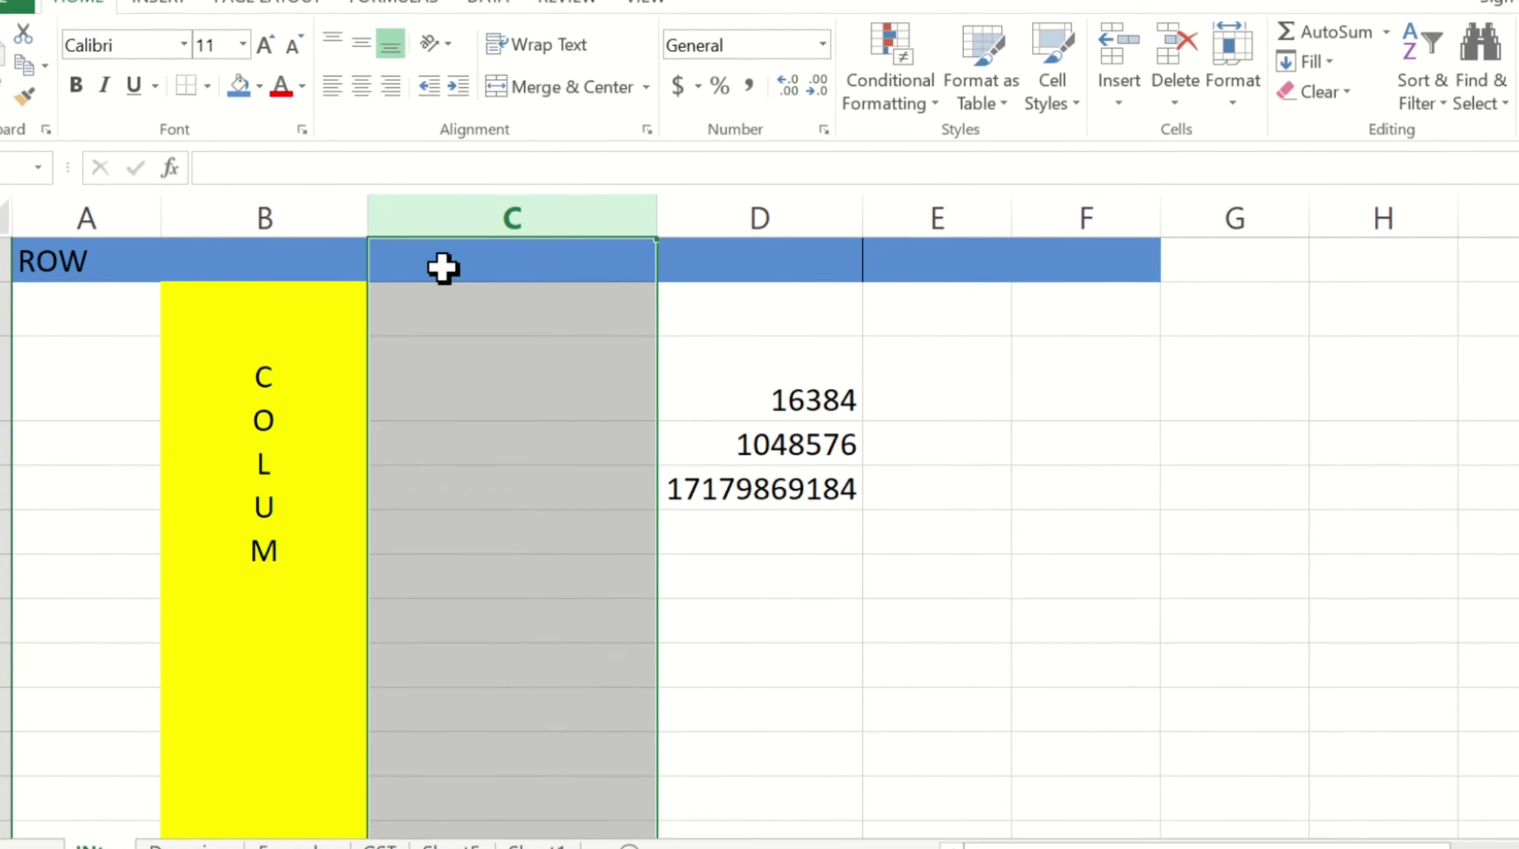
Step: Fill cell C3 with the same blue as row 1, and deselect it
left_click(886, 627)
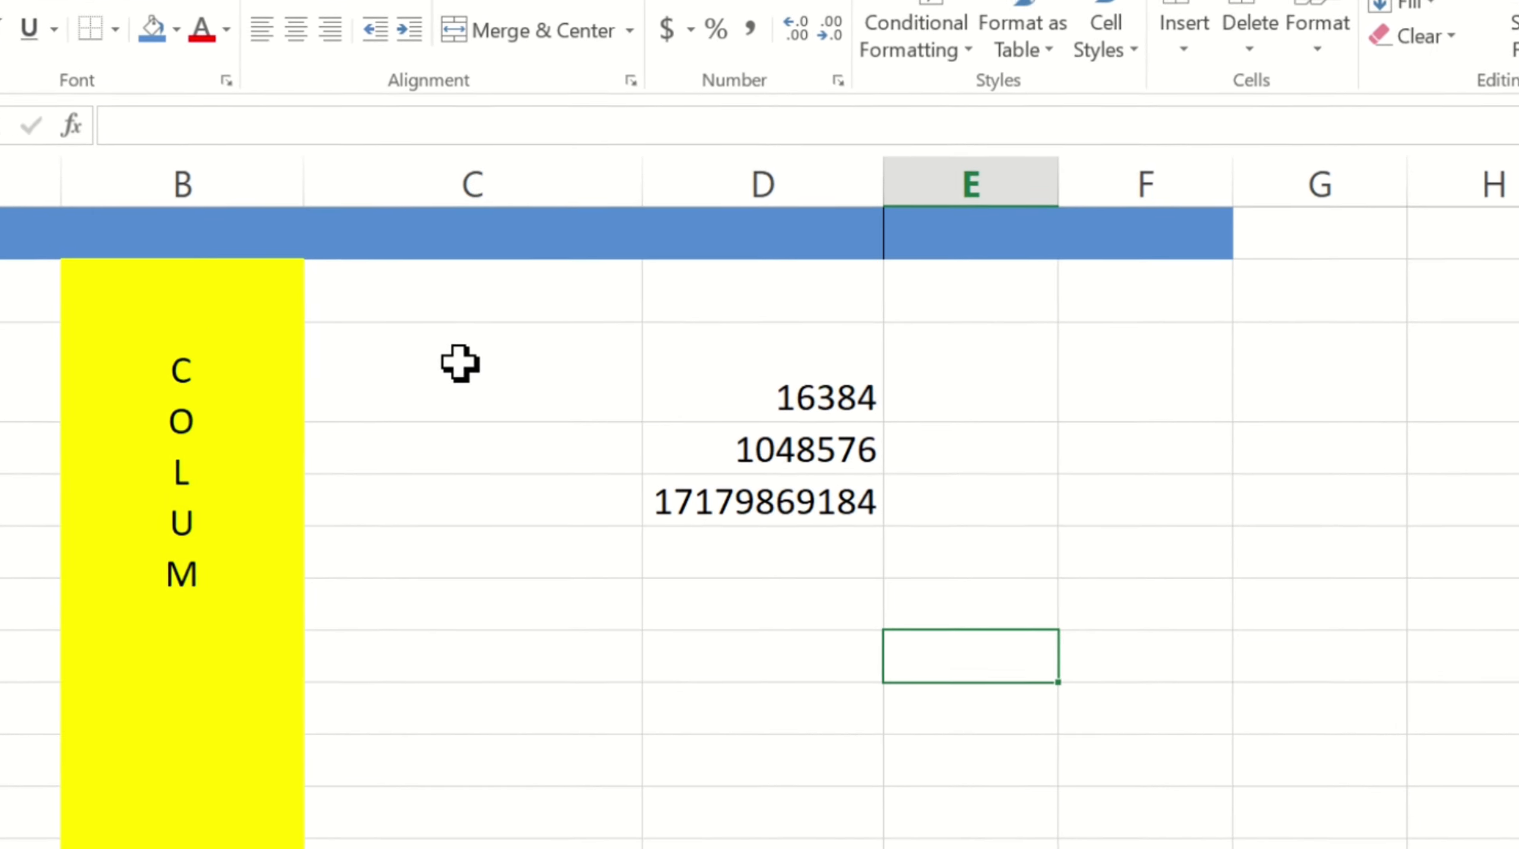
left_click(460, 364)
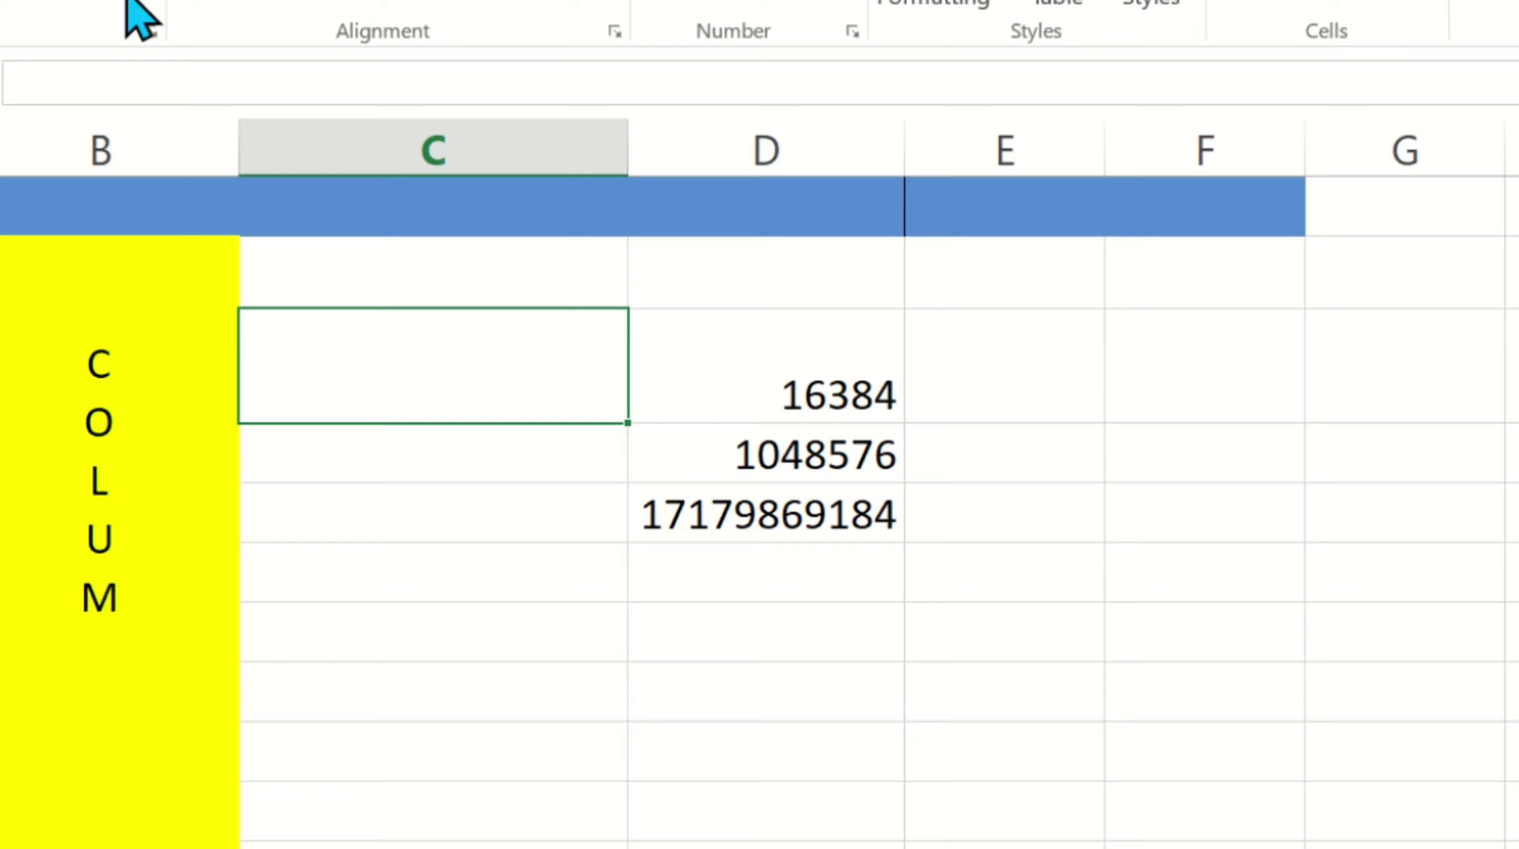
left_click(53, 1)
left_click(485, 639)
left_click(360, 362)
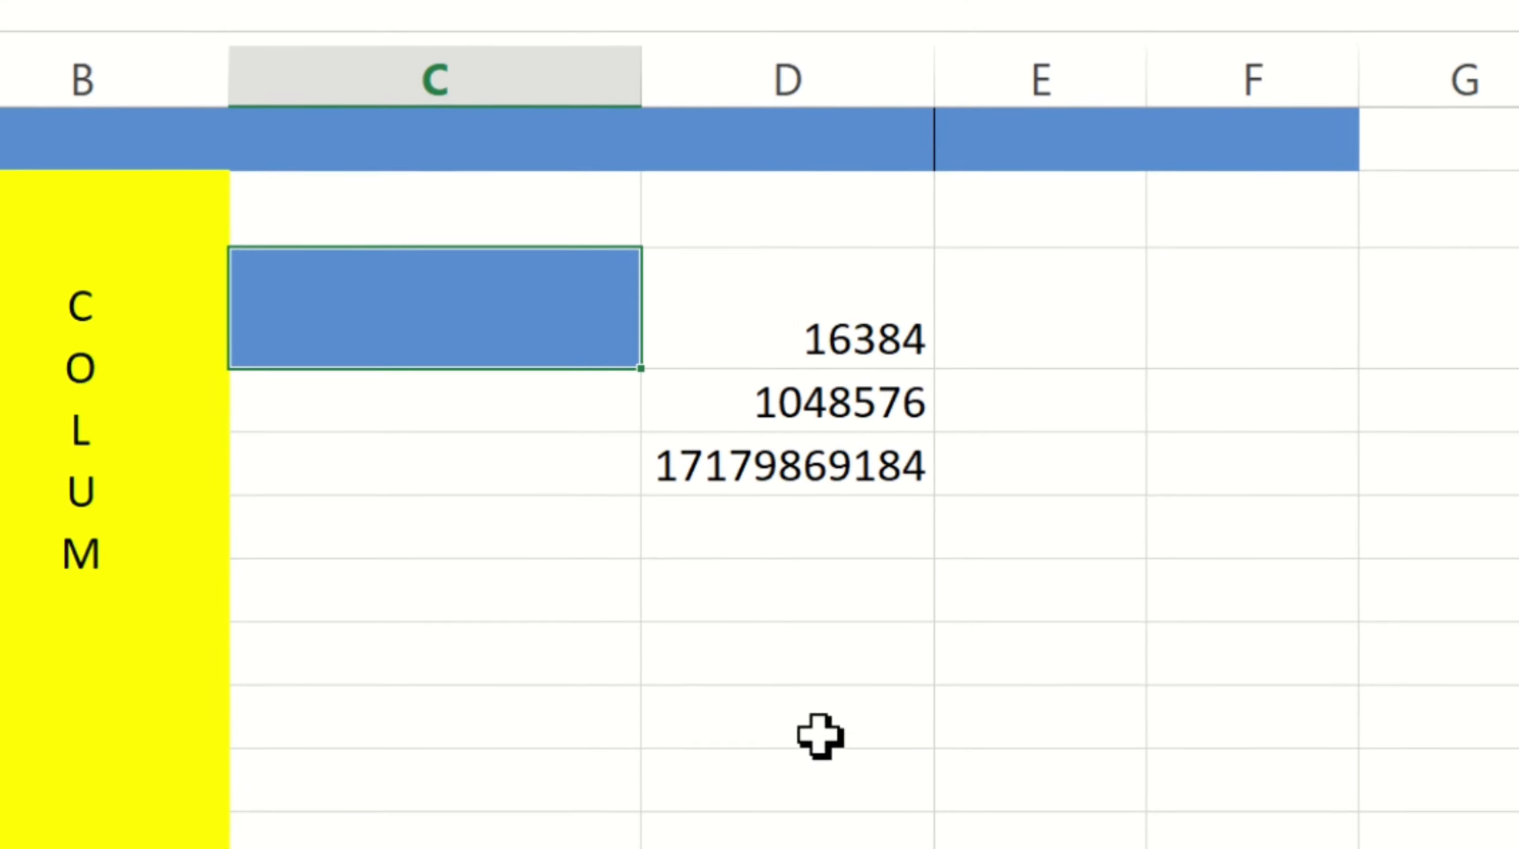
left_click(756, 585)
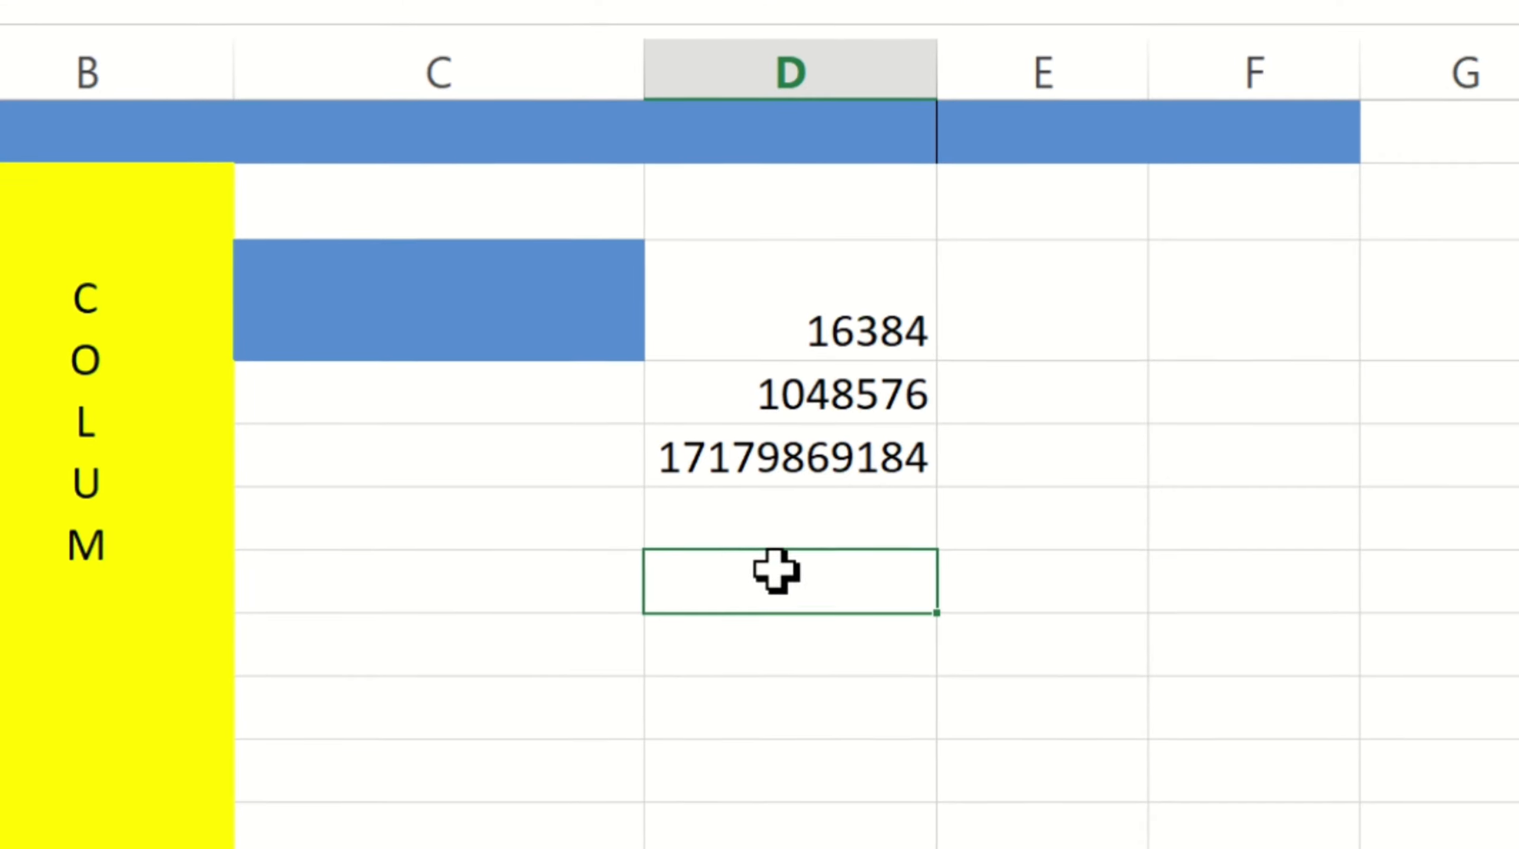
Step: Copy the blue fill of cell C3 down to C10 with the fill handle, and undo it
left_click(440, 316)
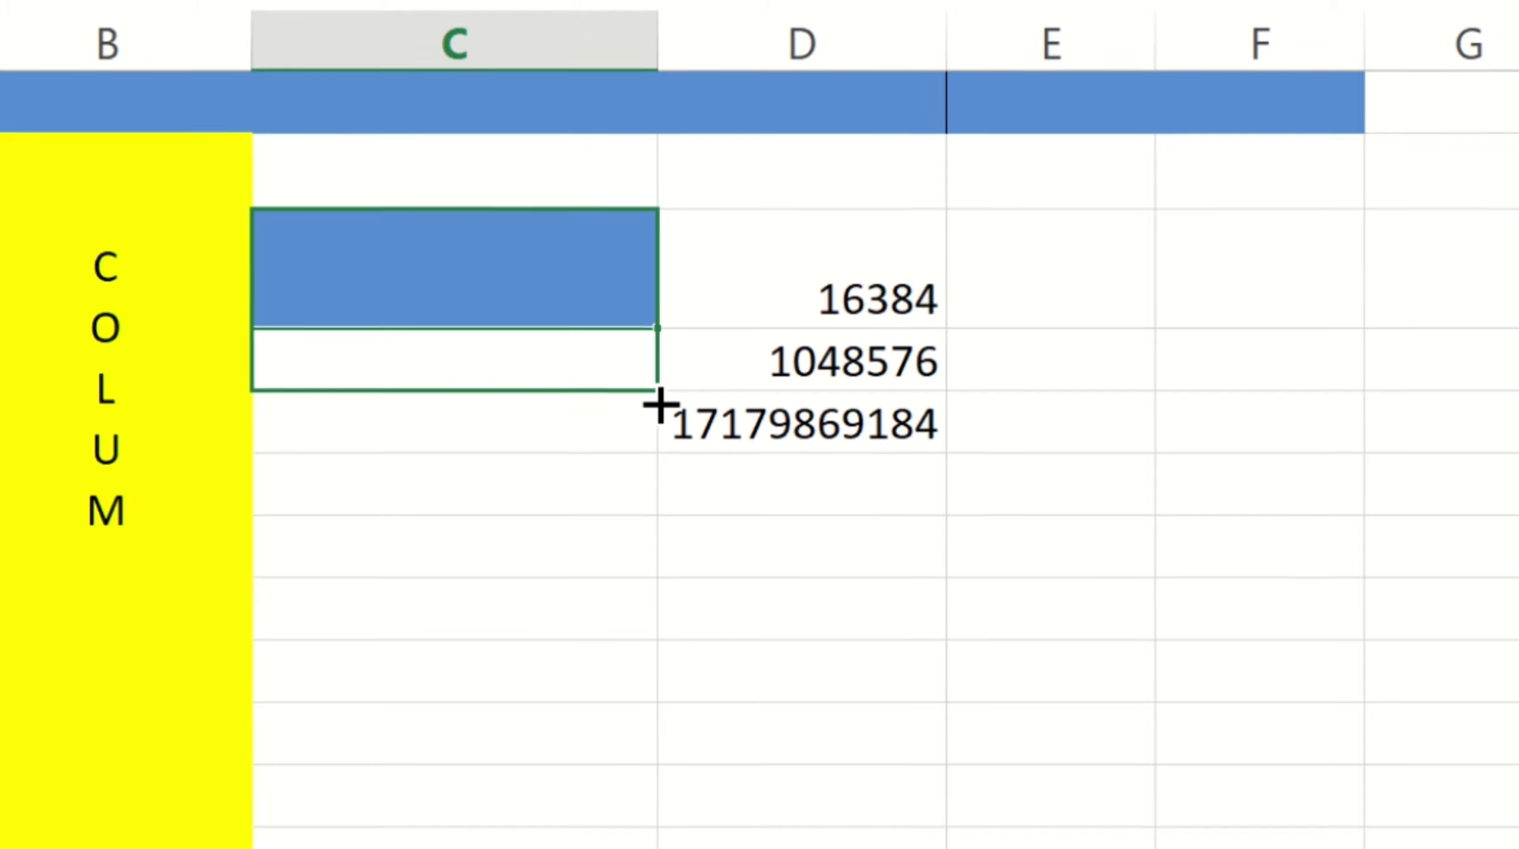
left_click_drag(661, 402, 679, 755)
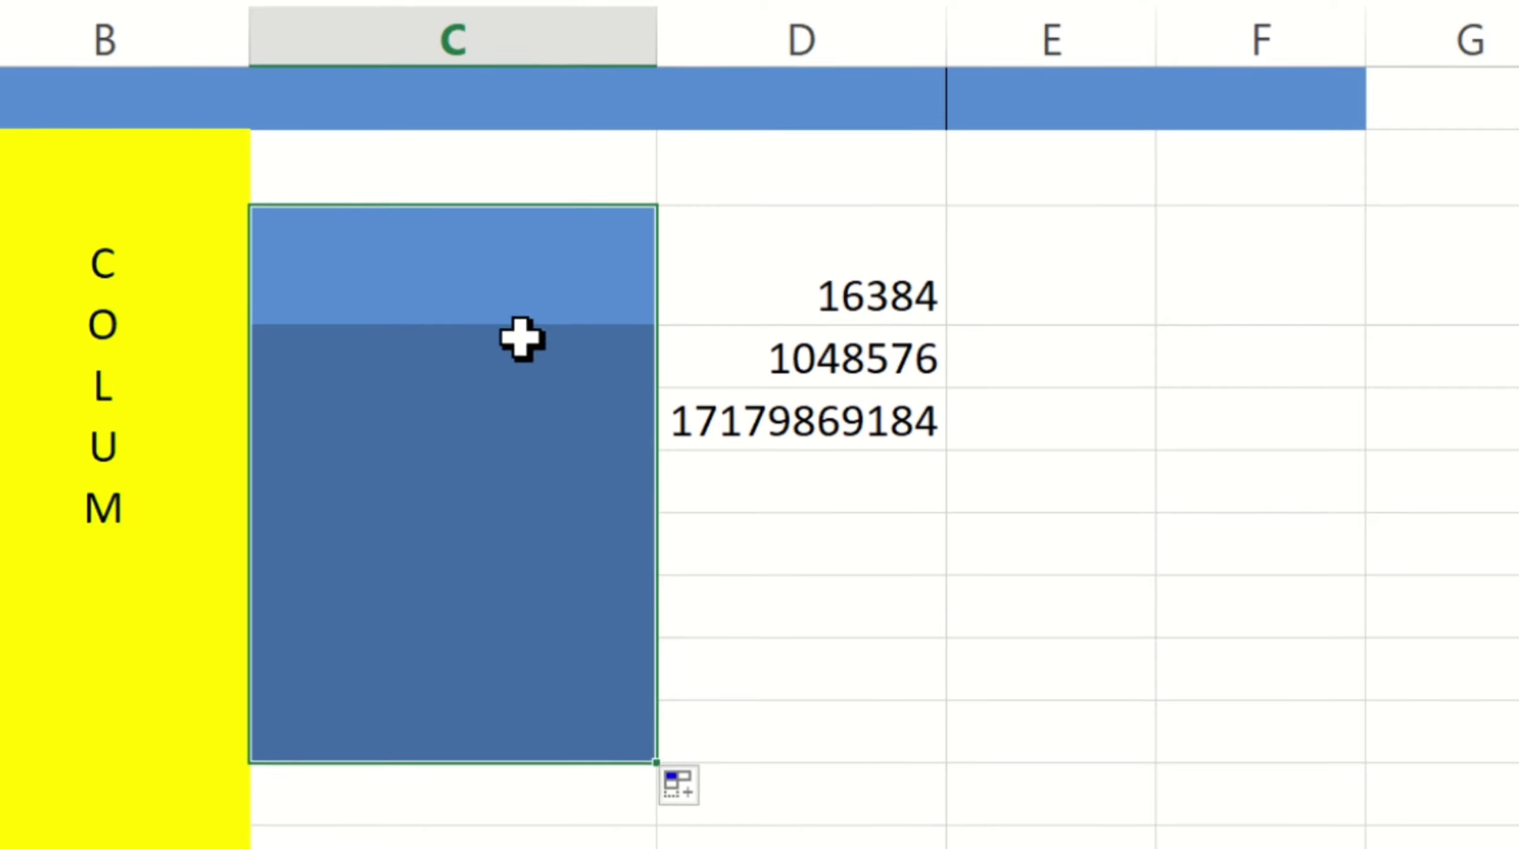
left_click(518, 297)
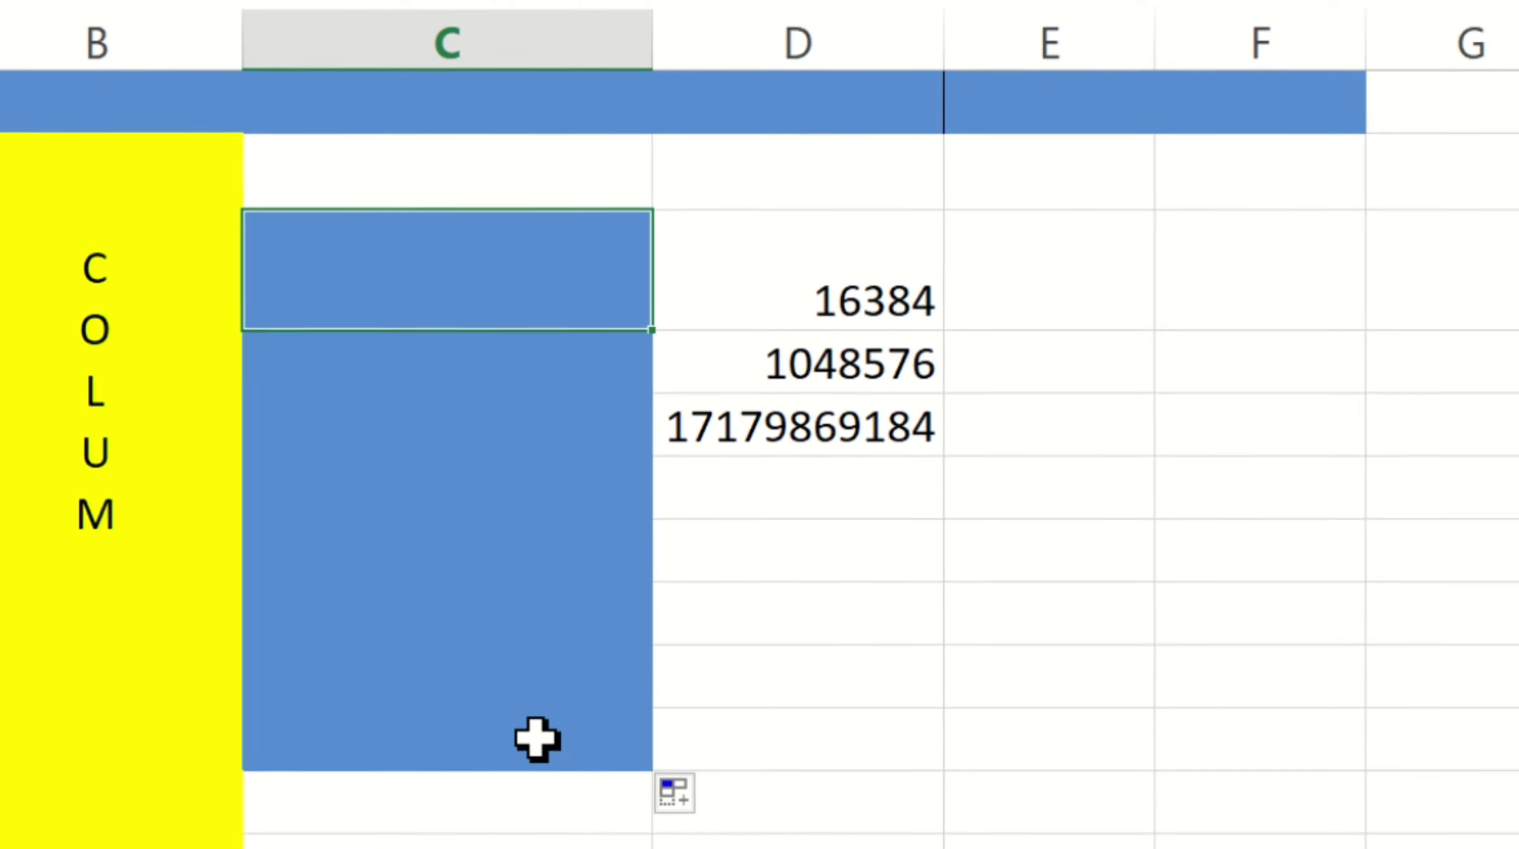
key("ctrl+z")
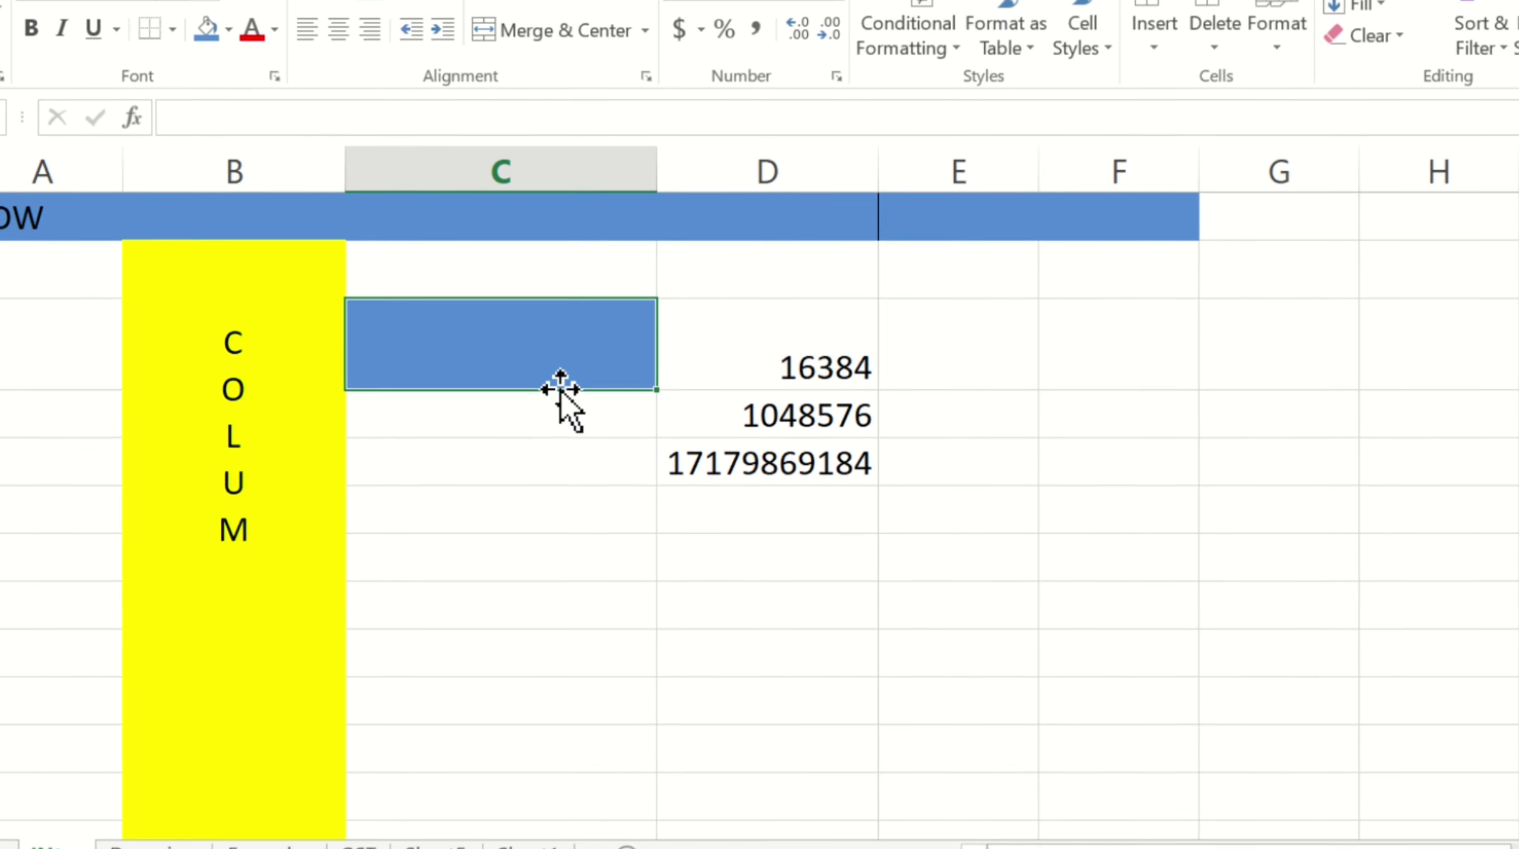
Step: Move the blue-filled cell C3 into column D, below the three calculated values
left_click_drag(561, 391, 752, 592)
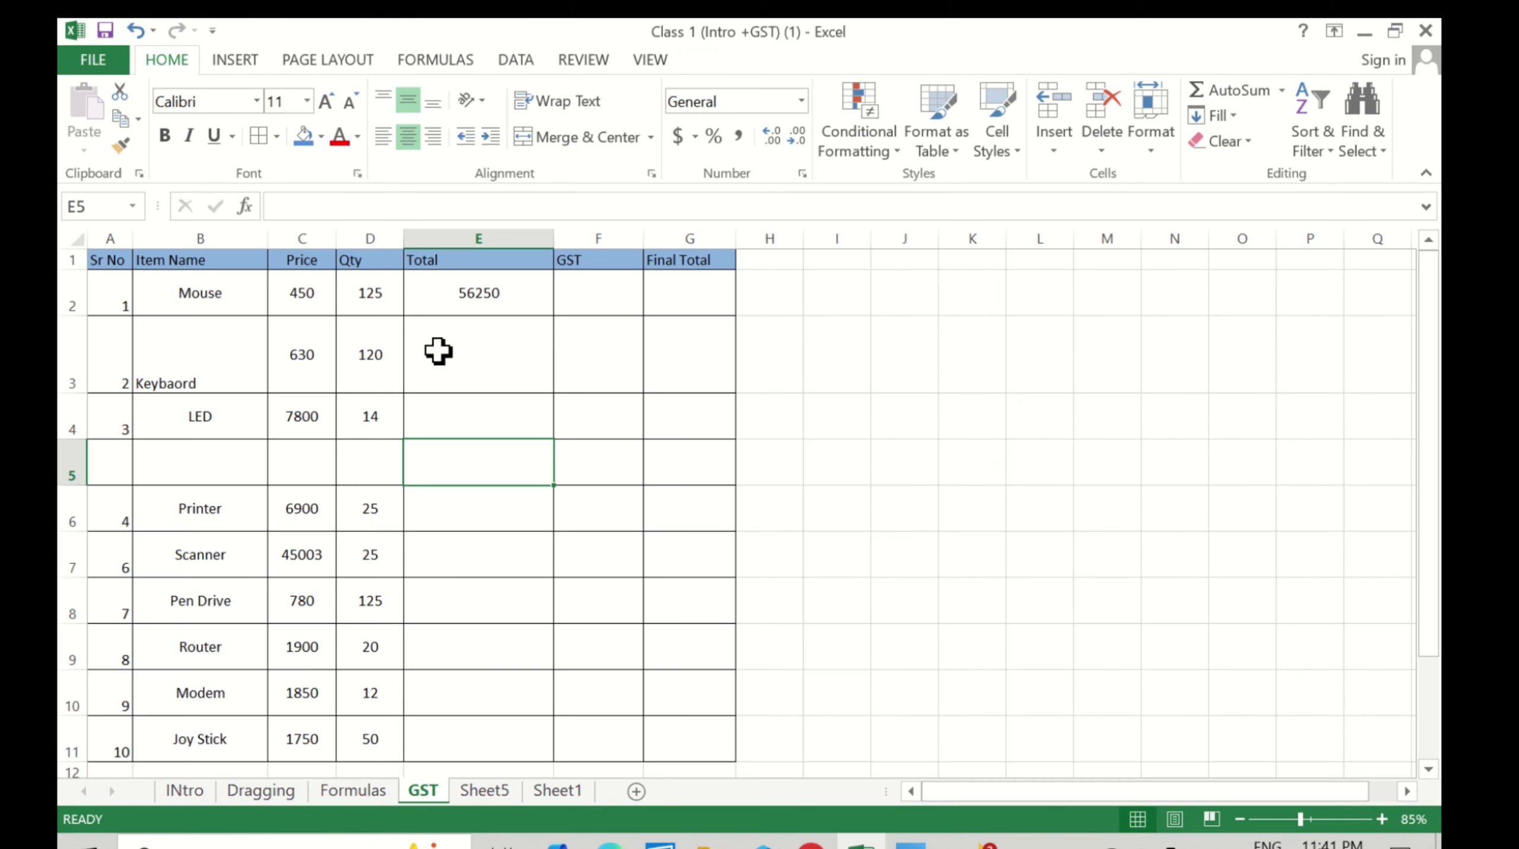
Step: Copy the Total formula from E2 down to E11 on the GST sheet, and select cell F2
left_click(452, 348)
left_click(501, 303)
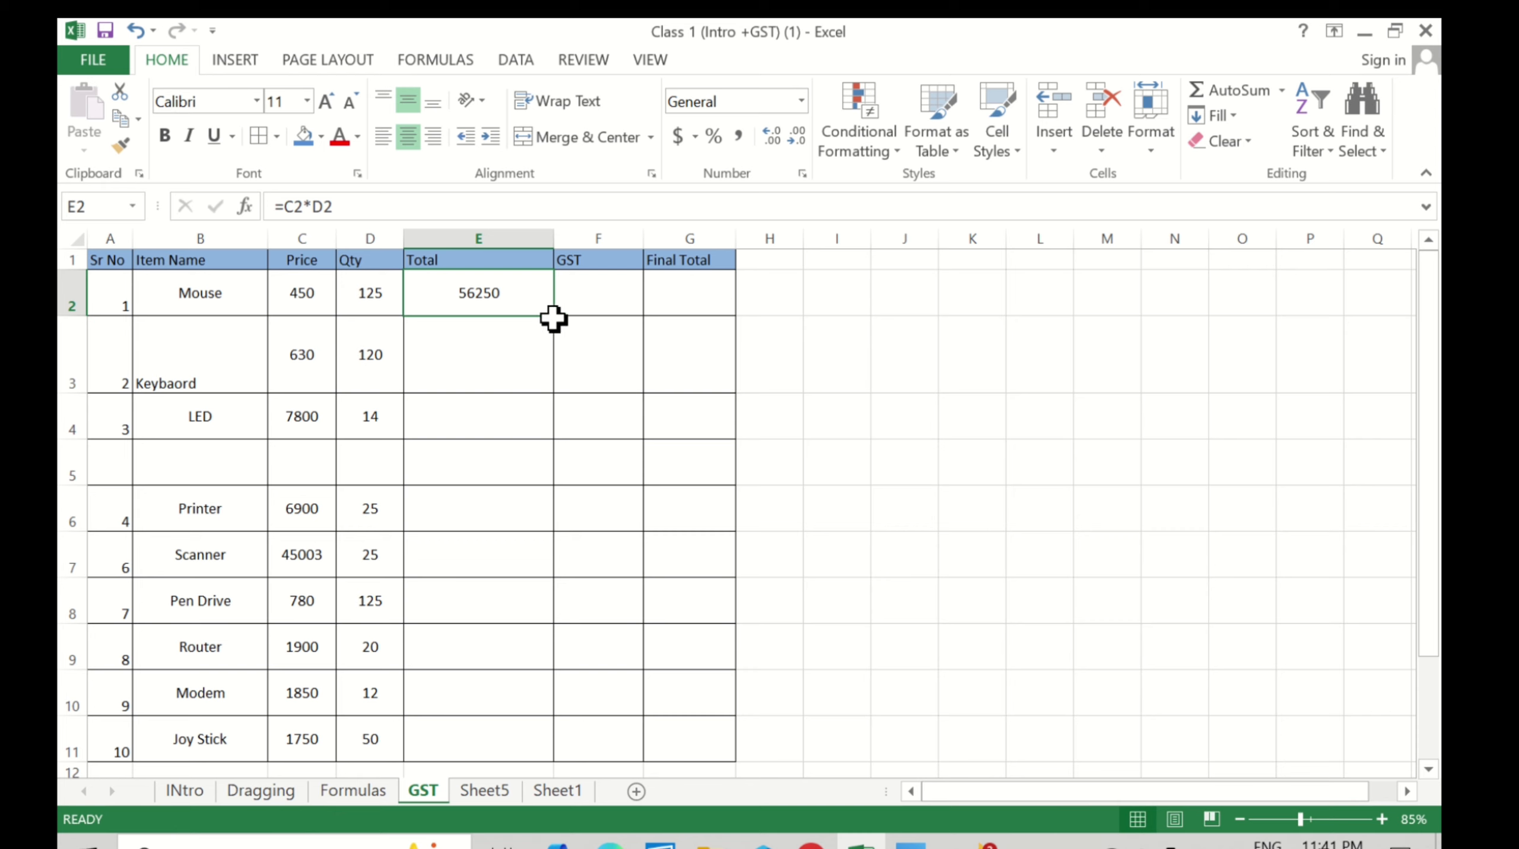
left_click(582, 292)
left_click(527, 302)
left_click_drag(554, 318, 575, 762)
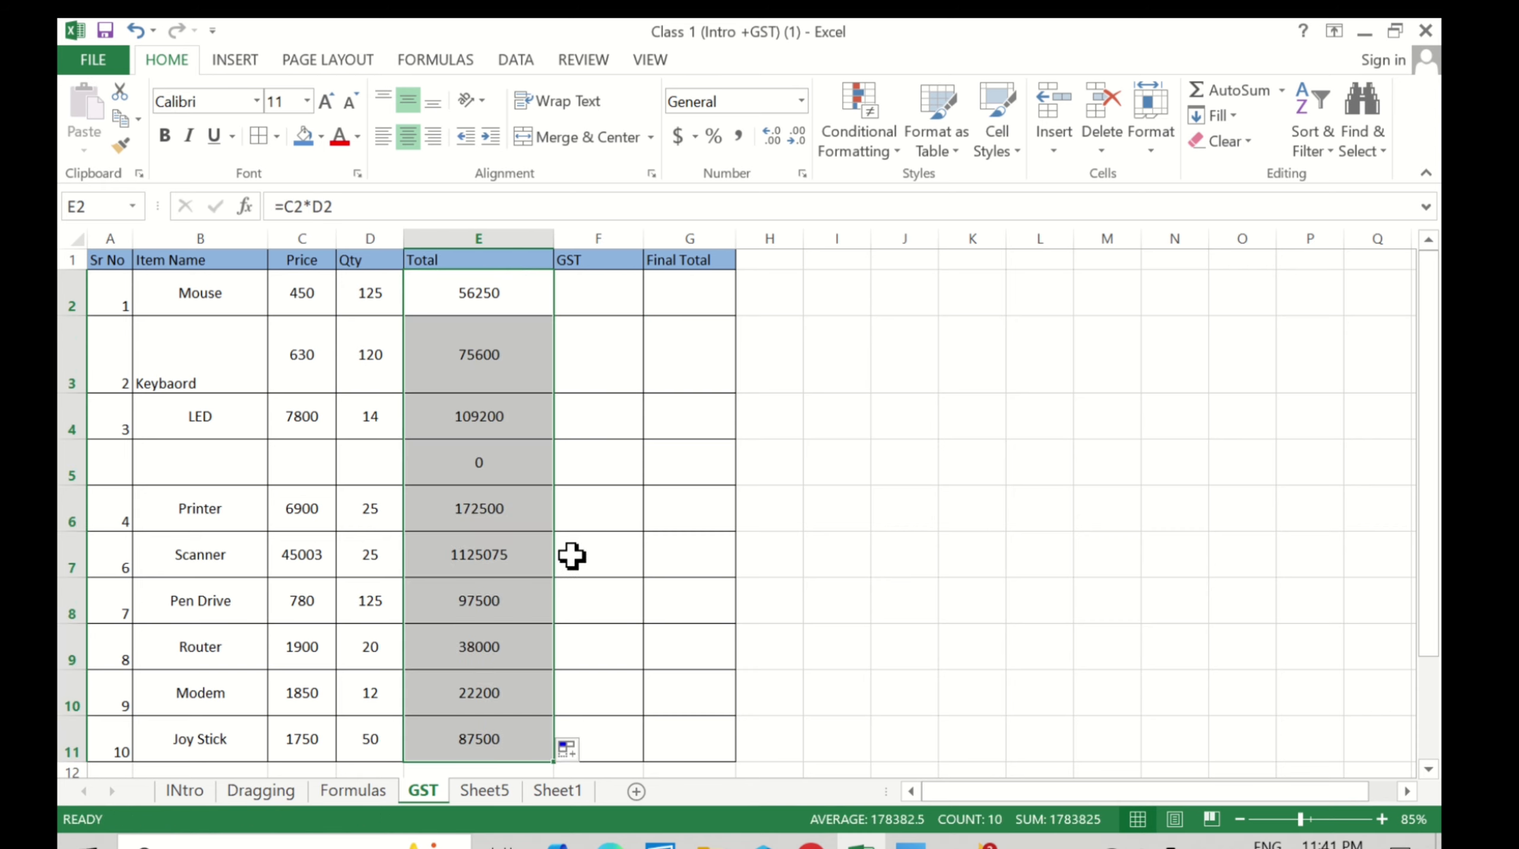
left_click(616, 285)
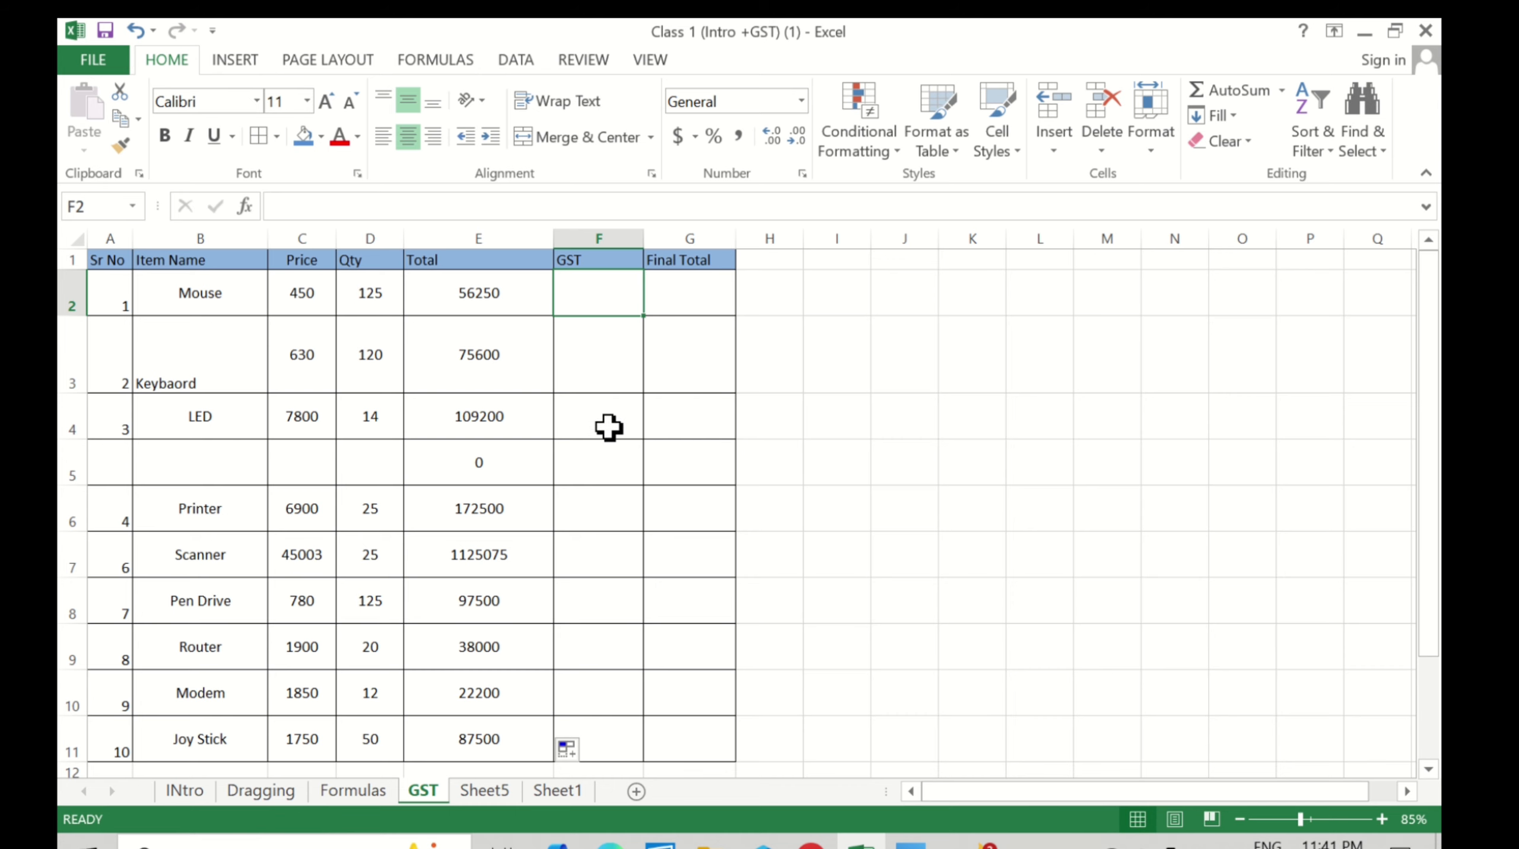
Step: On Sheet5, widen column B and select the item table as the range B2:D9
left_click(497, 794)
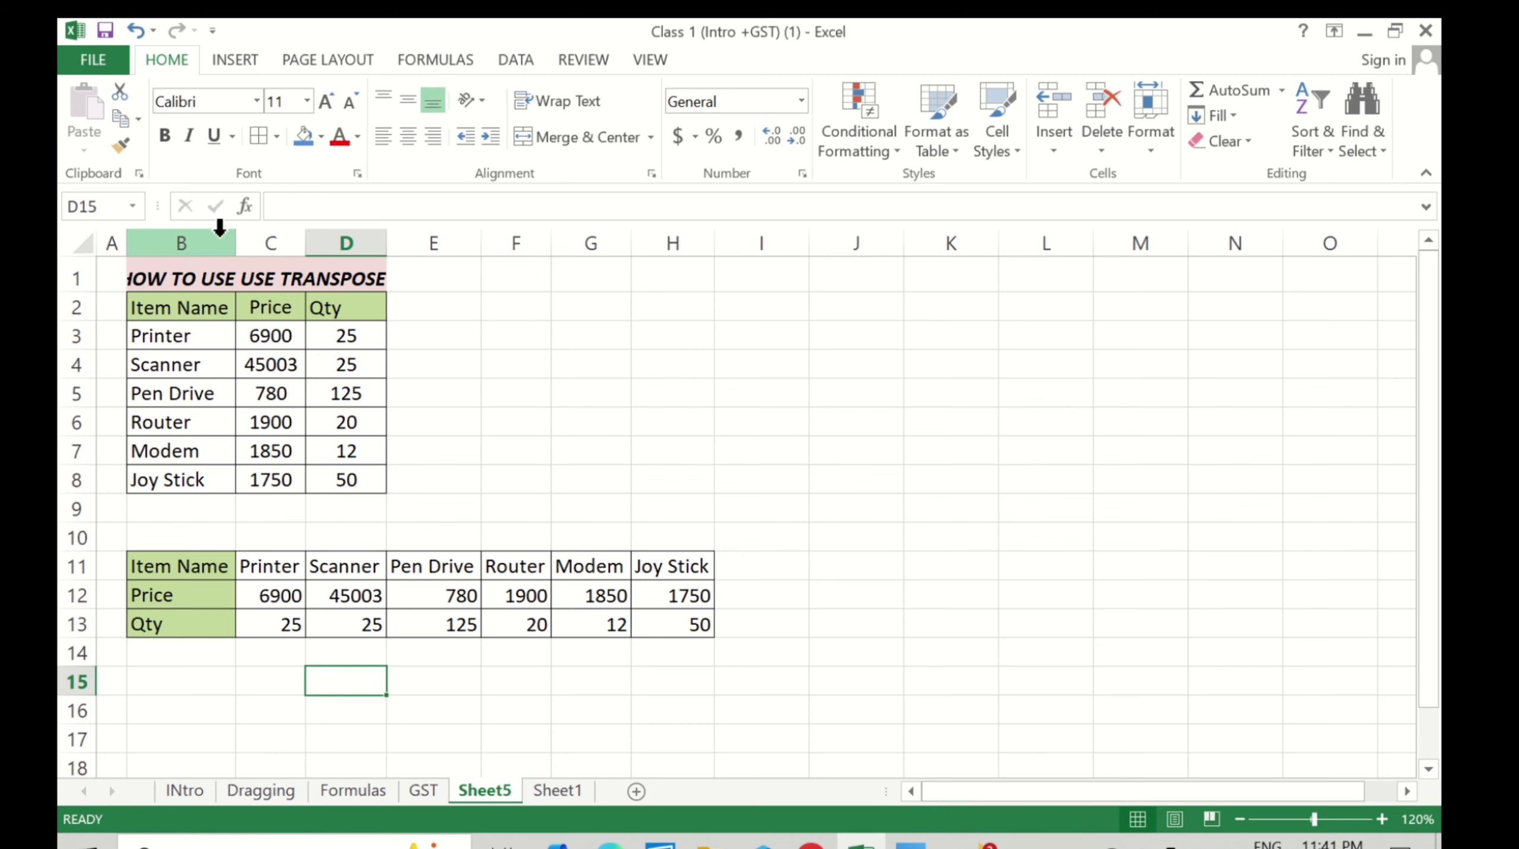
left_click_drag(236, 241, 305, 248)
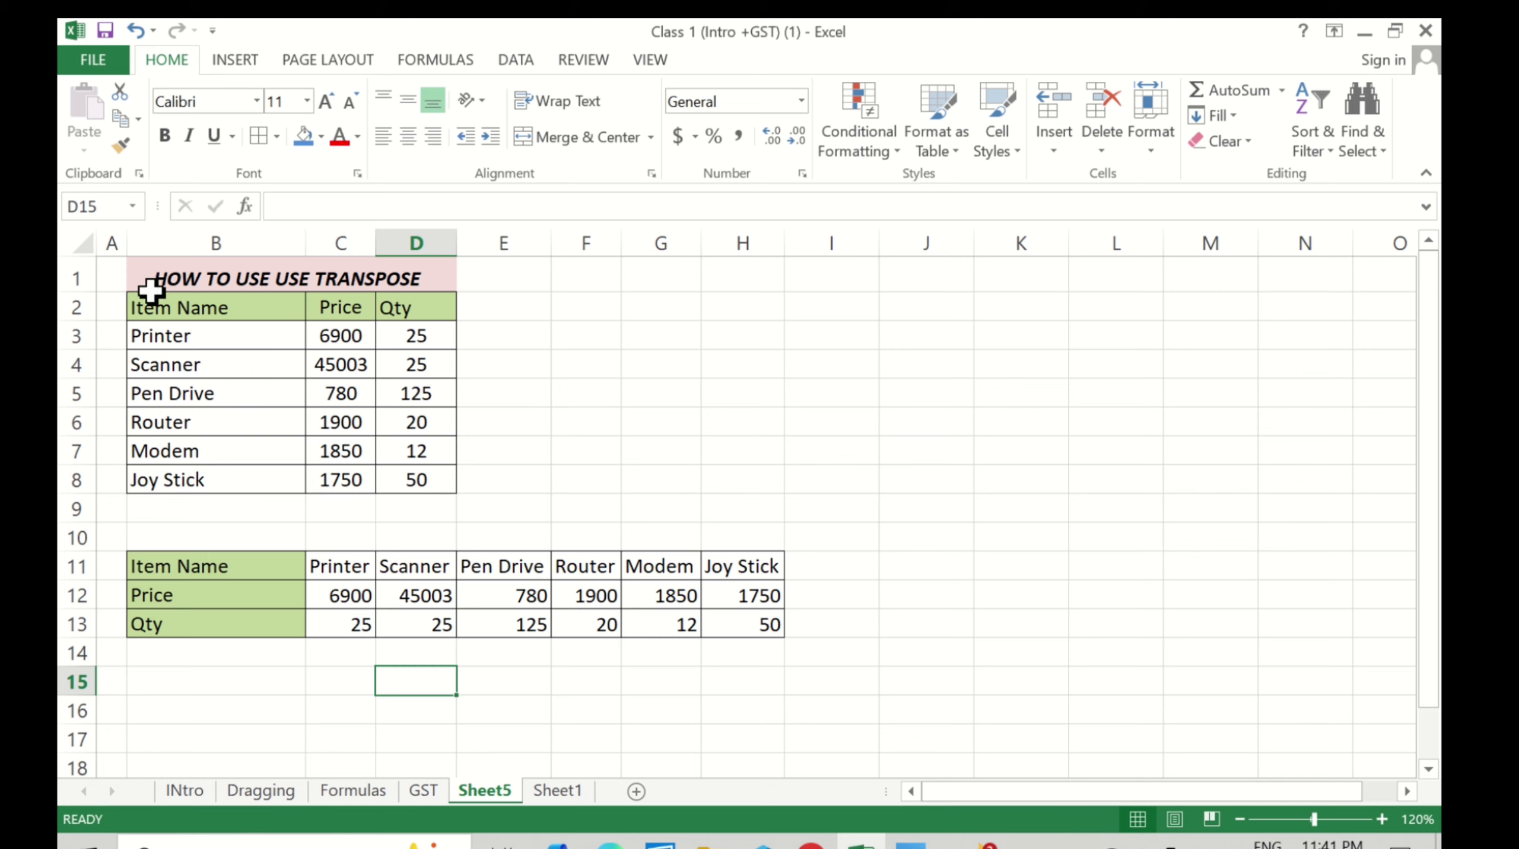
left_click_drag(146, 293, 452, 506)
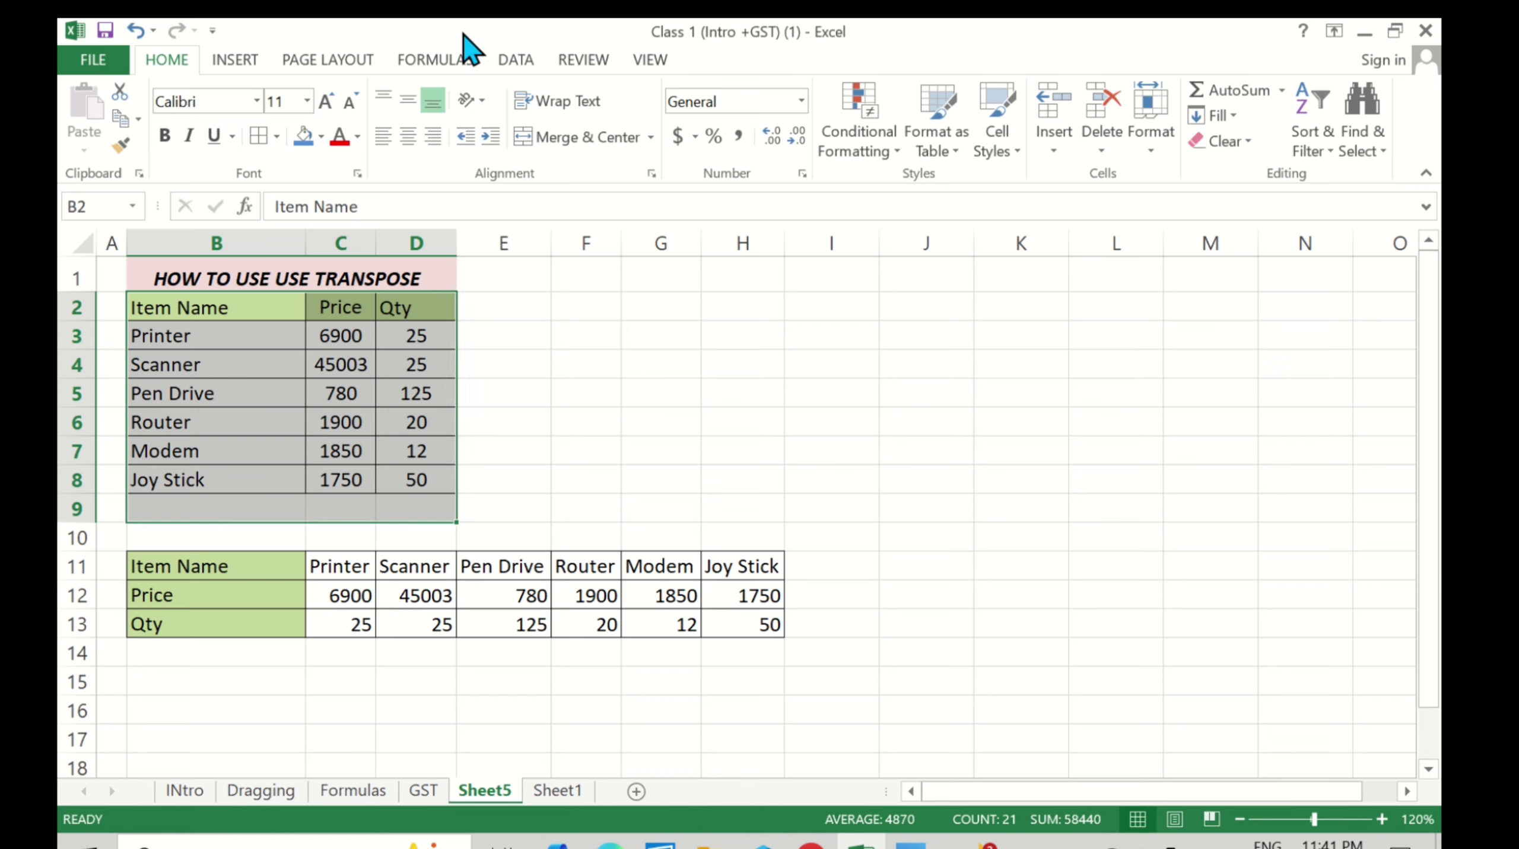
Step: Remove all borders from the selected item table range B2:D9
left_click(284, 148)
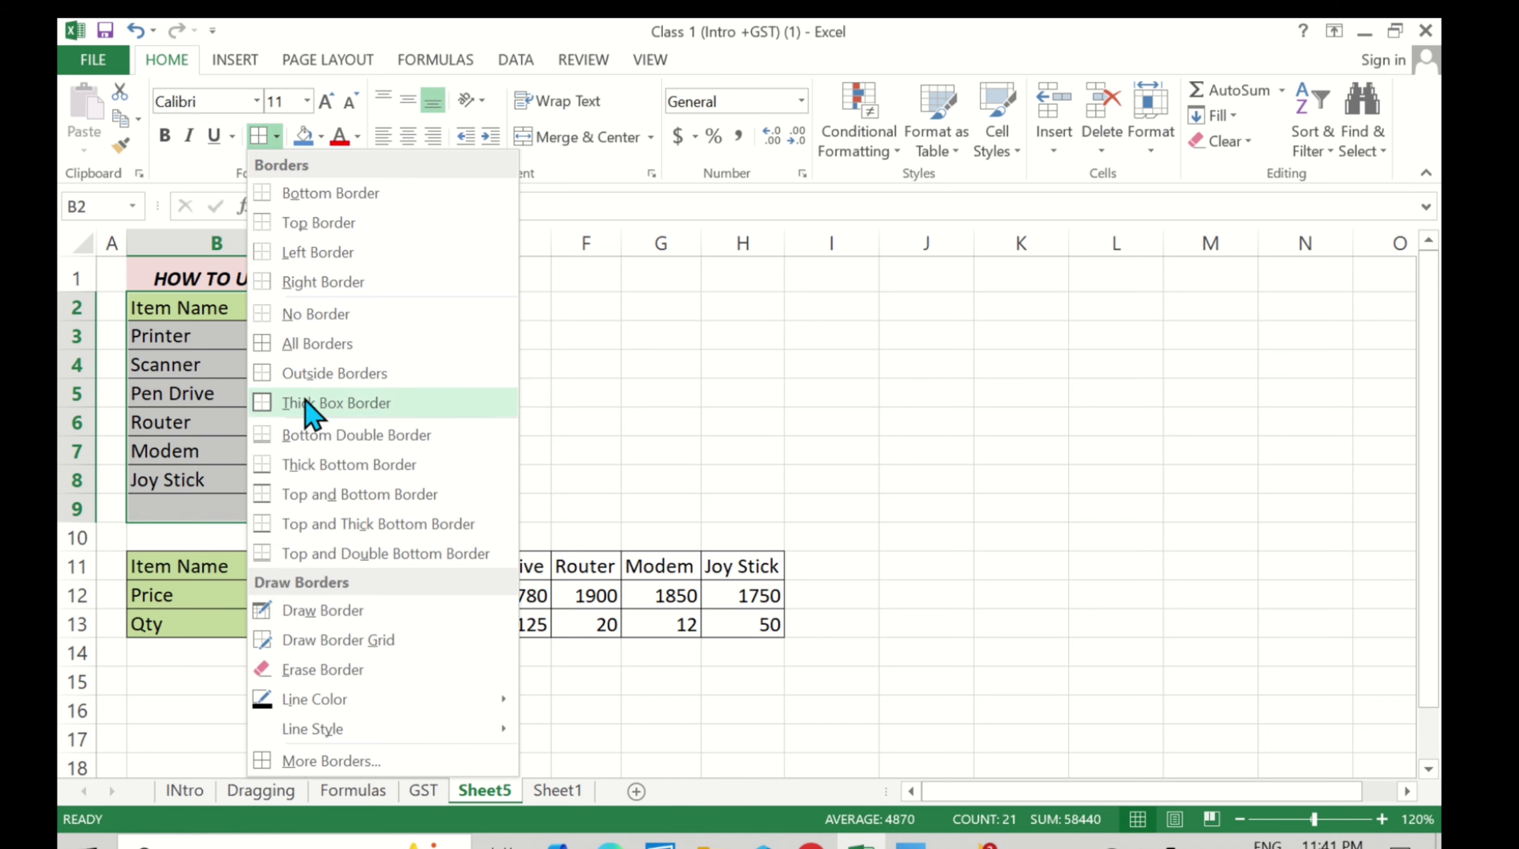
left_click(324, 314)
left_click(831, 450)
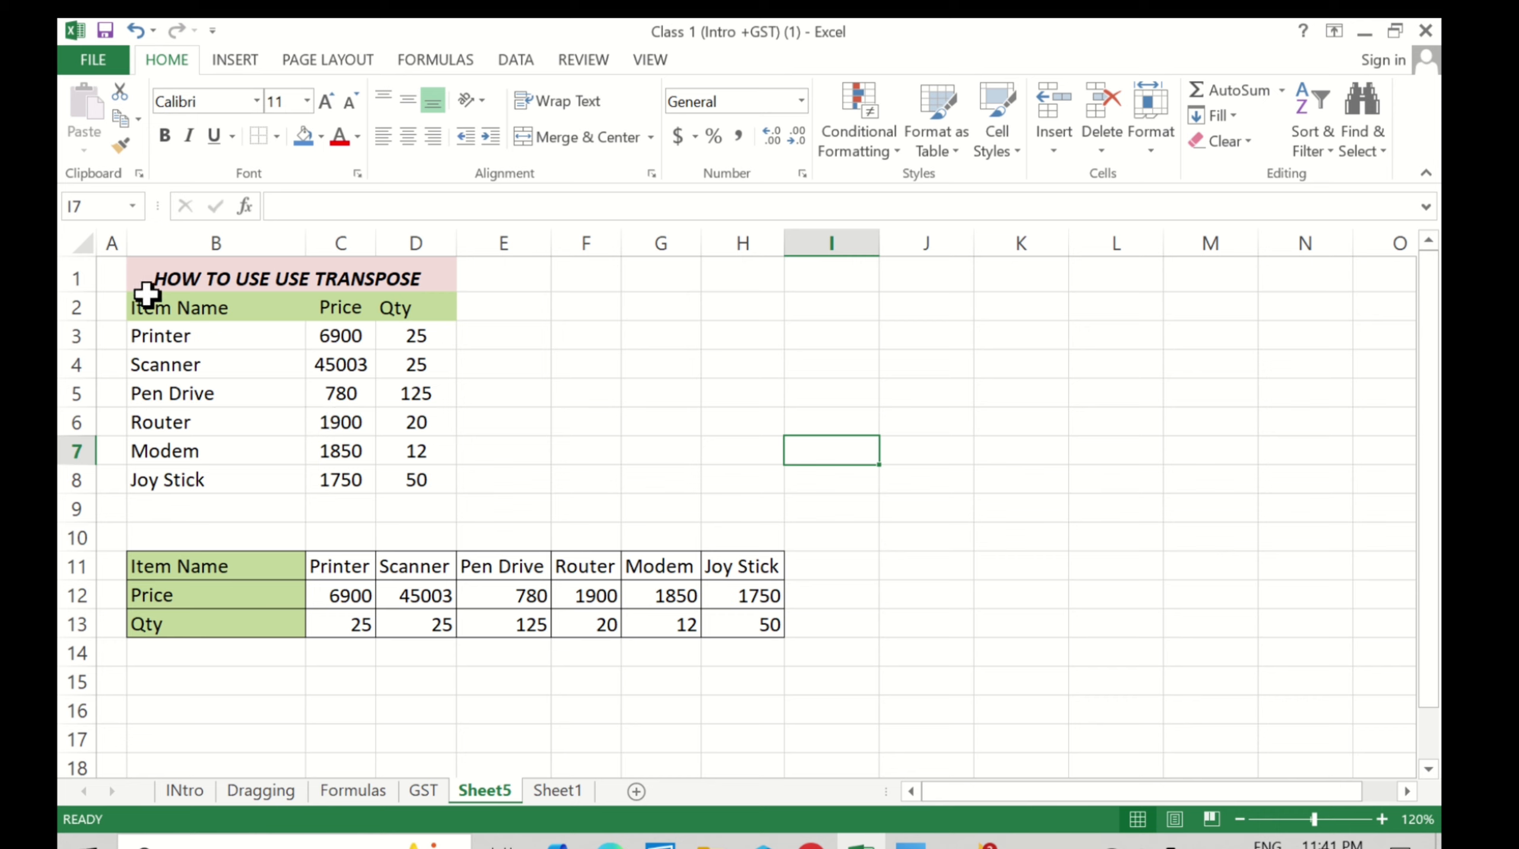
Step: Apply all borders to the titled item table B1:D8, and undo it
left_click_drag(146, 296, 384, 479)
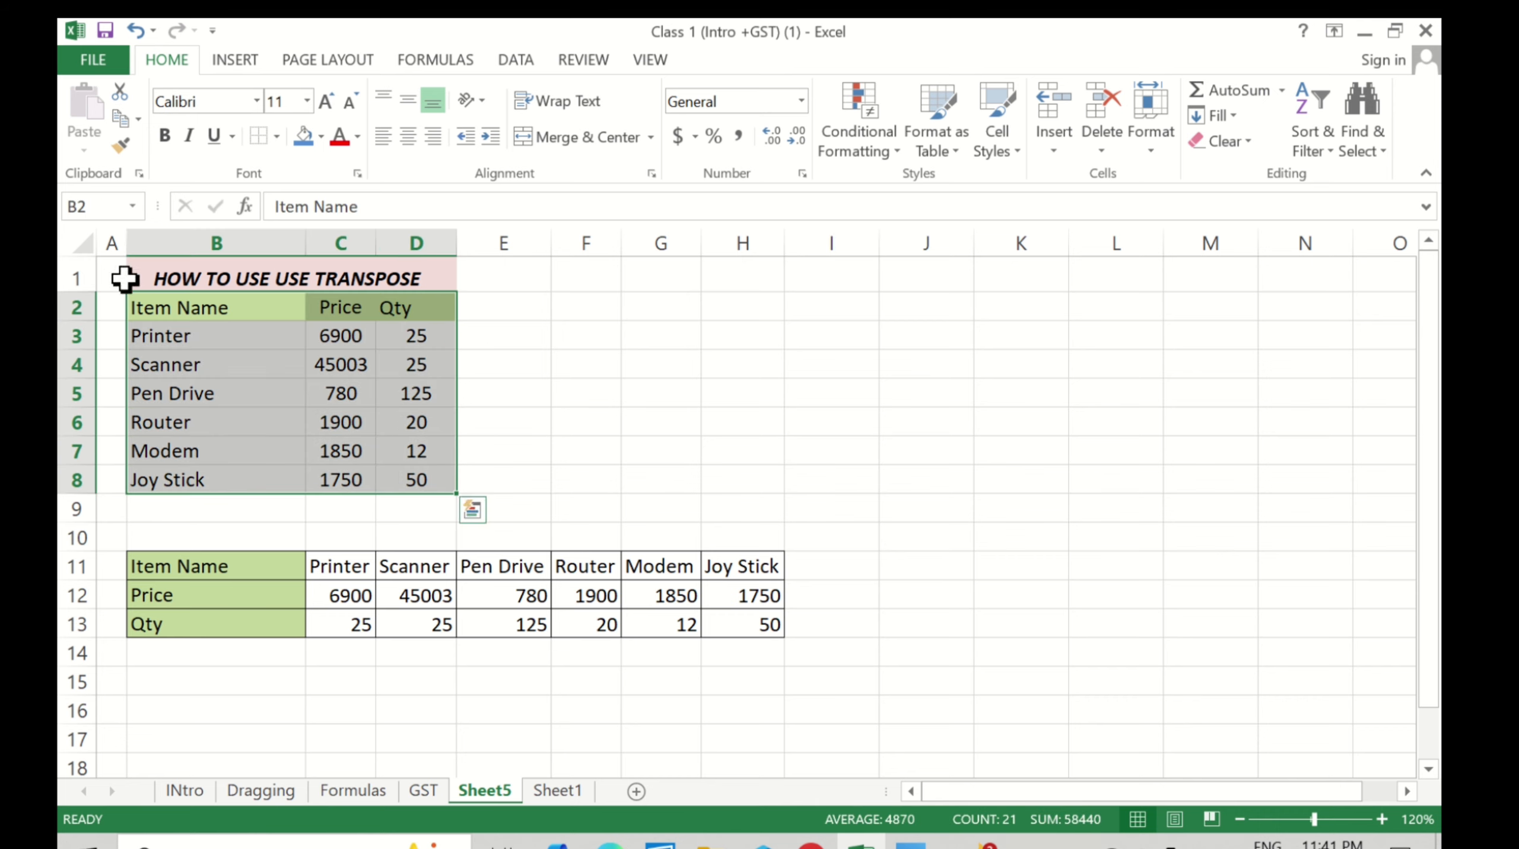
left_click_drag(137, 278, 389, 480)
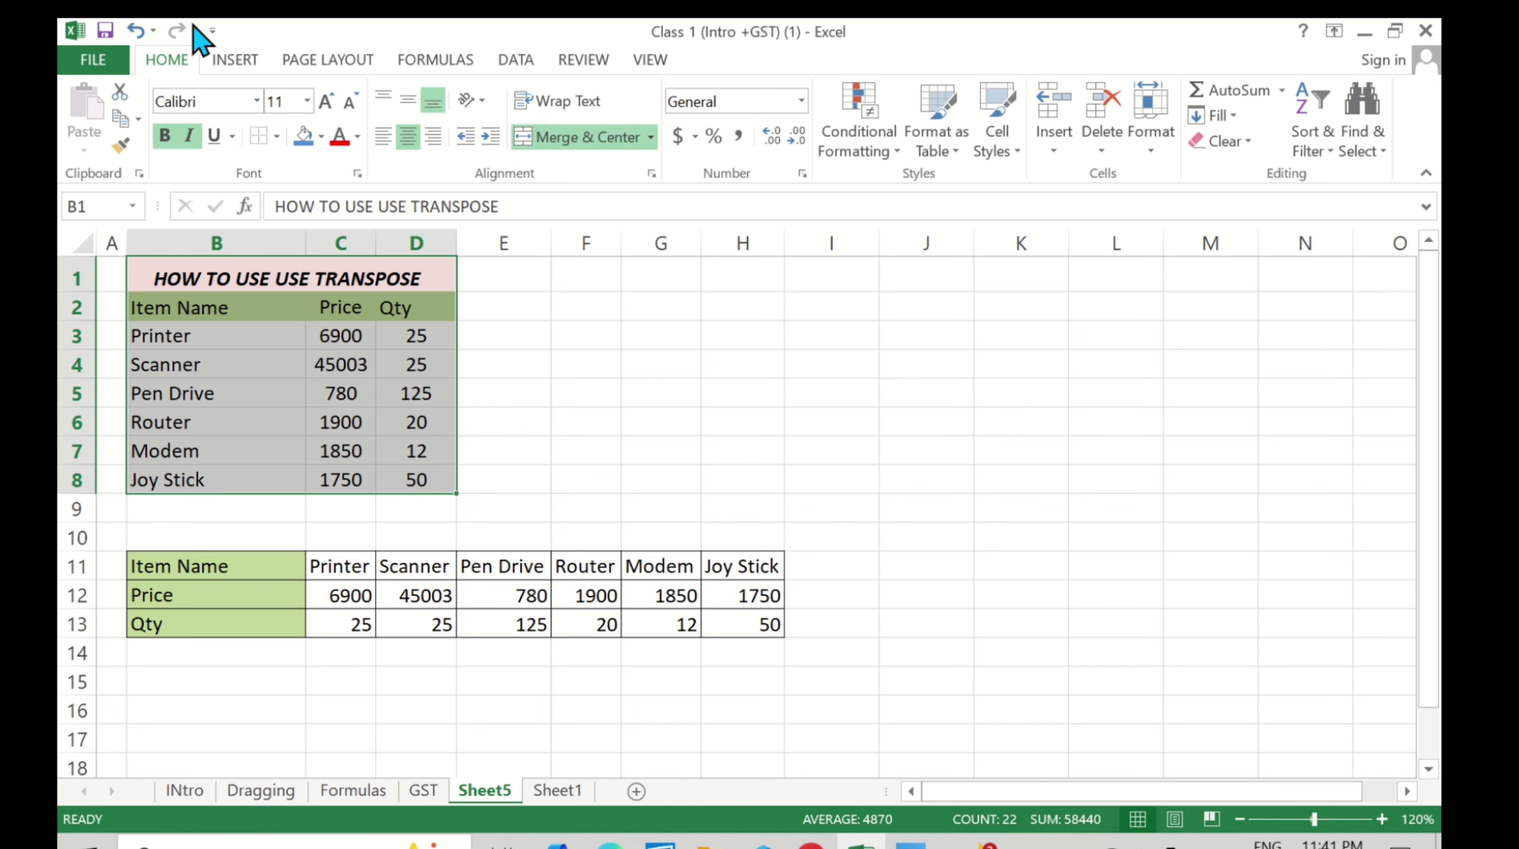
left_click(277, 137)
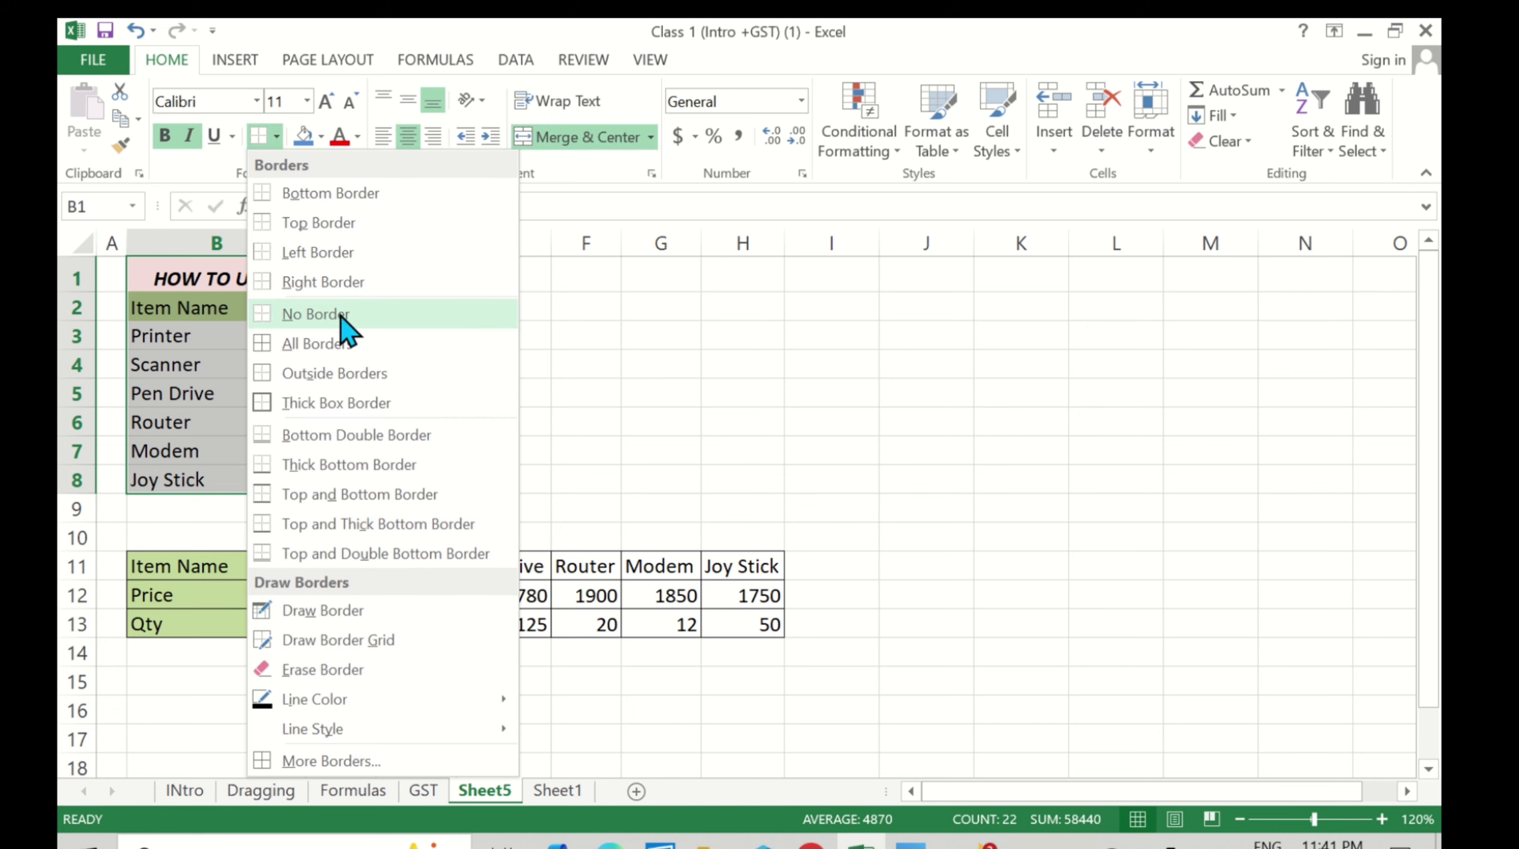
left_click(347, 349)
left_click(657, 414)
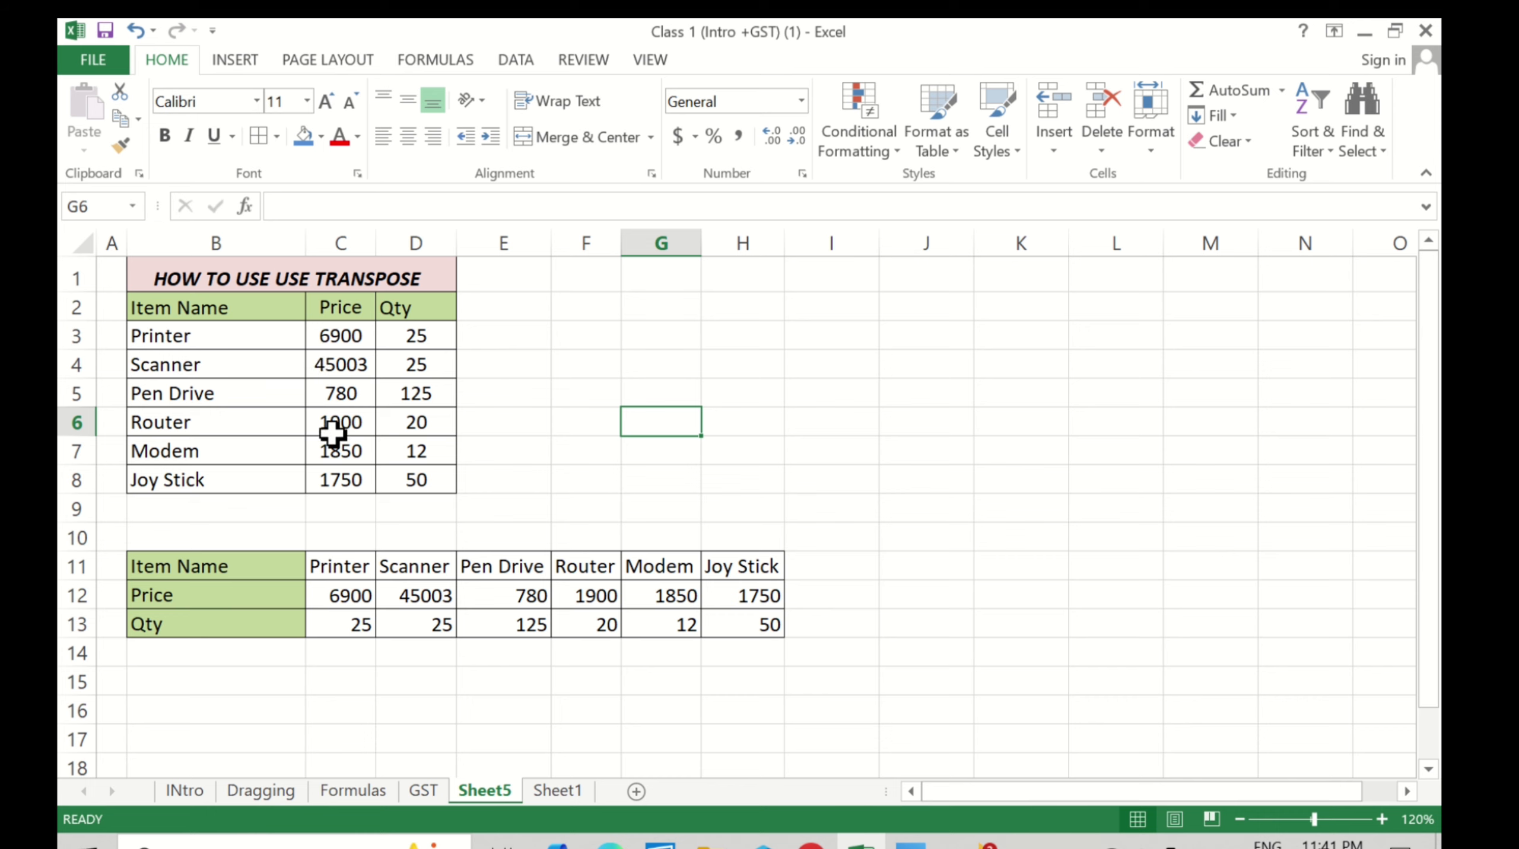
key("ctrl+z")
left_click(581, 421)
Step: Apply all borders to the item table including its title, range B1:D8
left_click_drag(151, 270, 441, 491)
key("alt")
key("h")
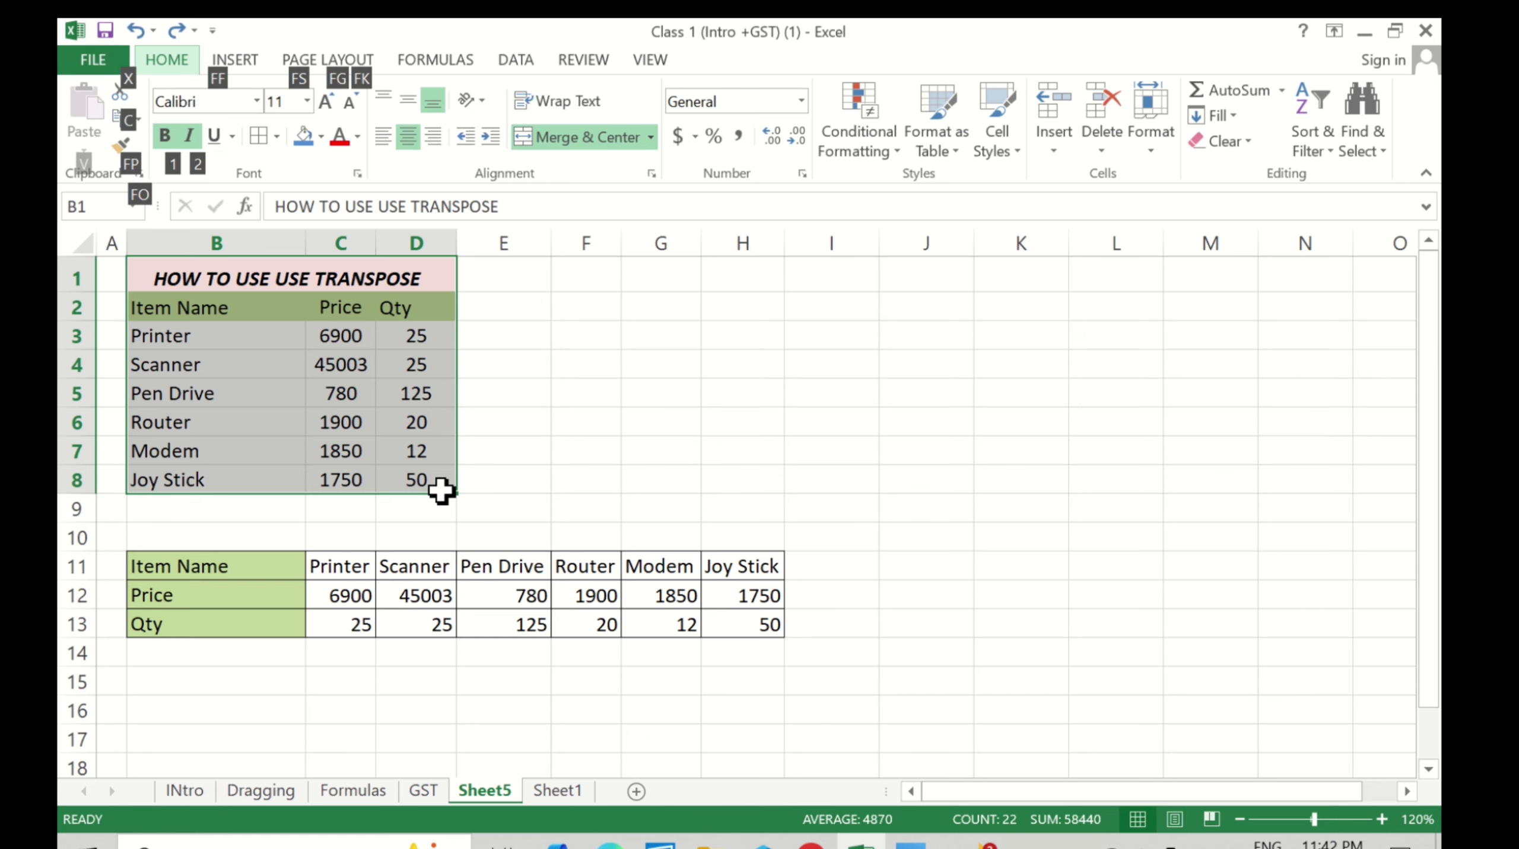
key("b")
key("a")
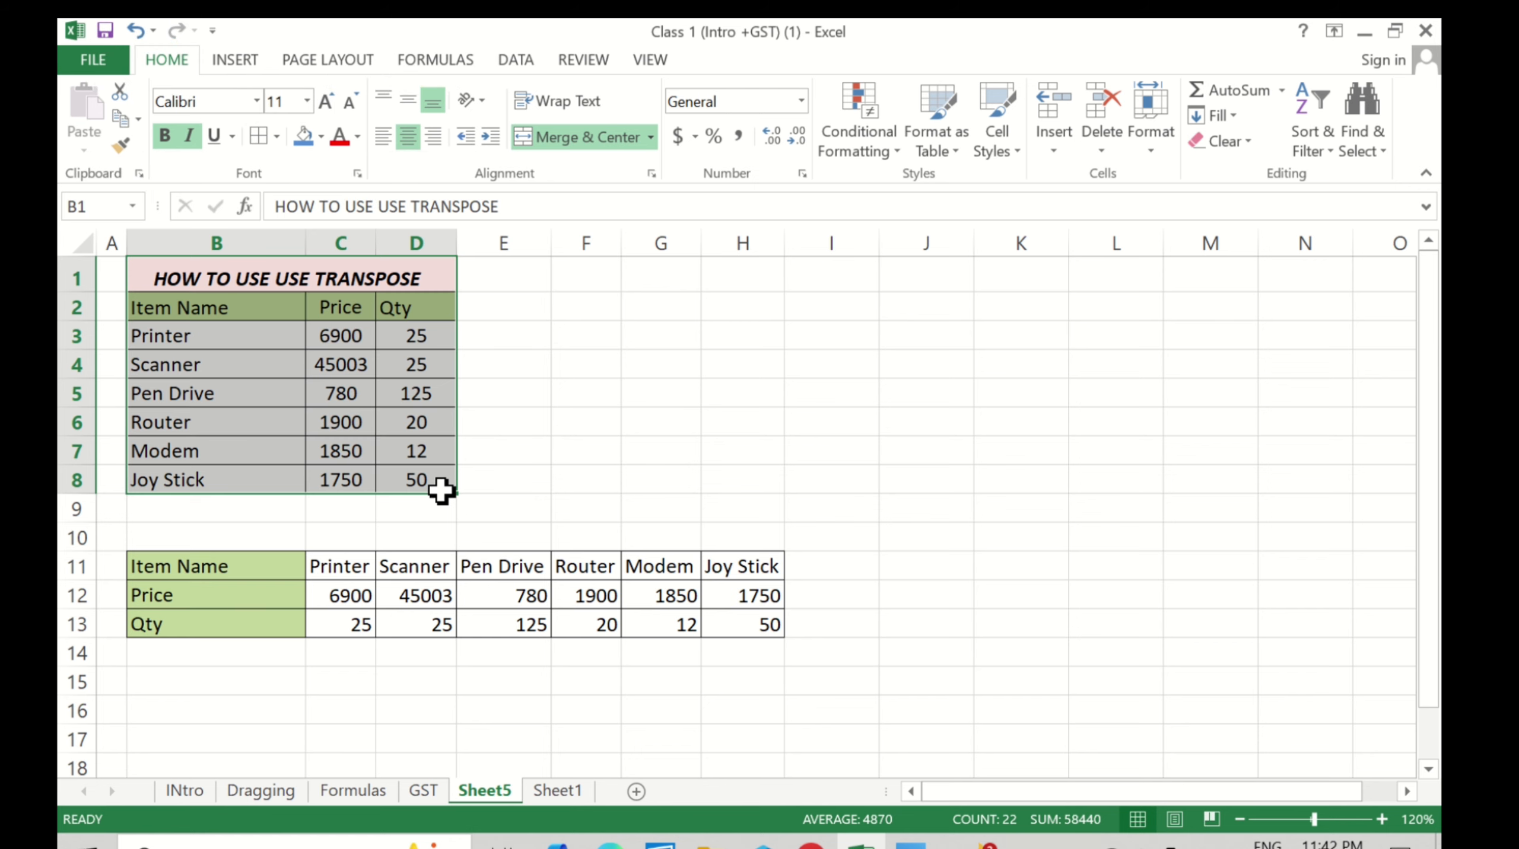
left_click(537, 491)
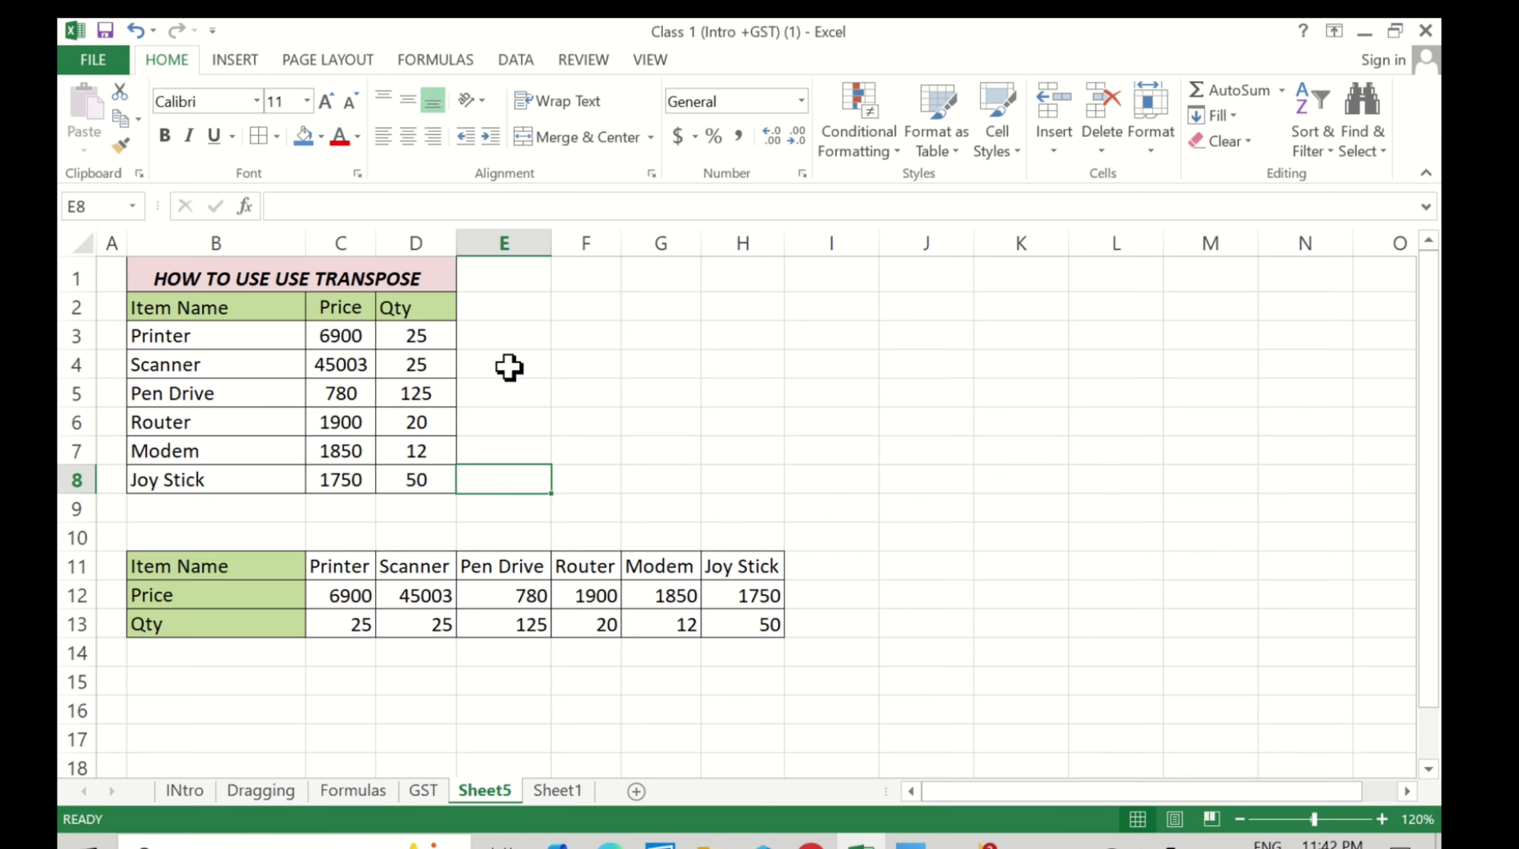
Step: Apply No Border to the empty cell E8 beside the table's last row
key("alt")
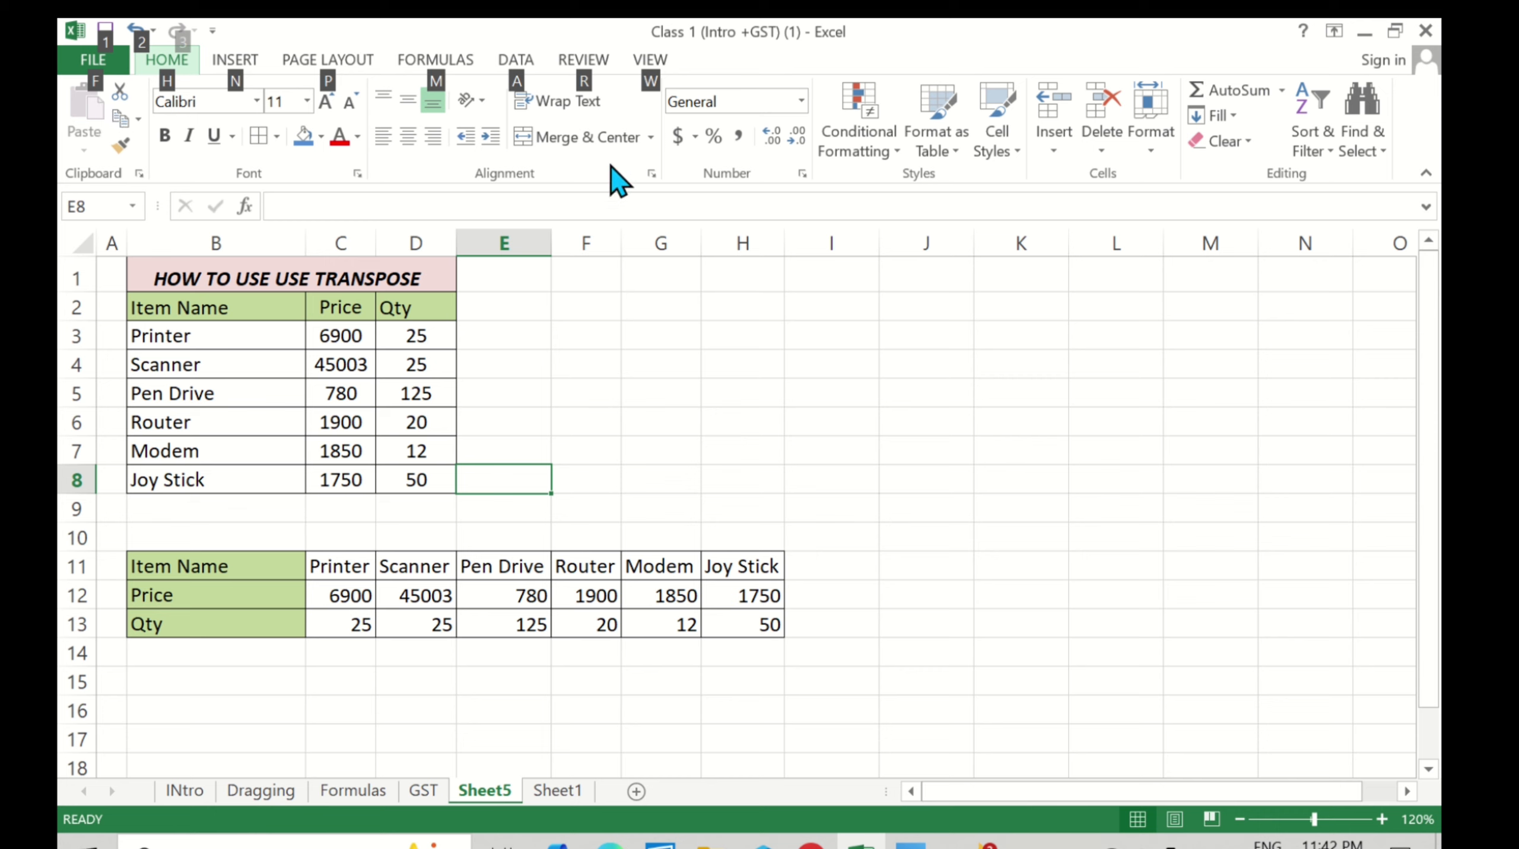
key("h")
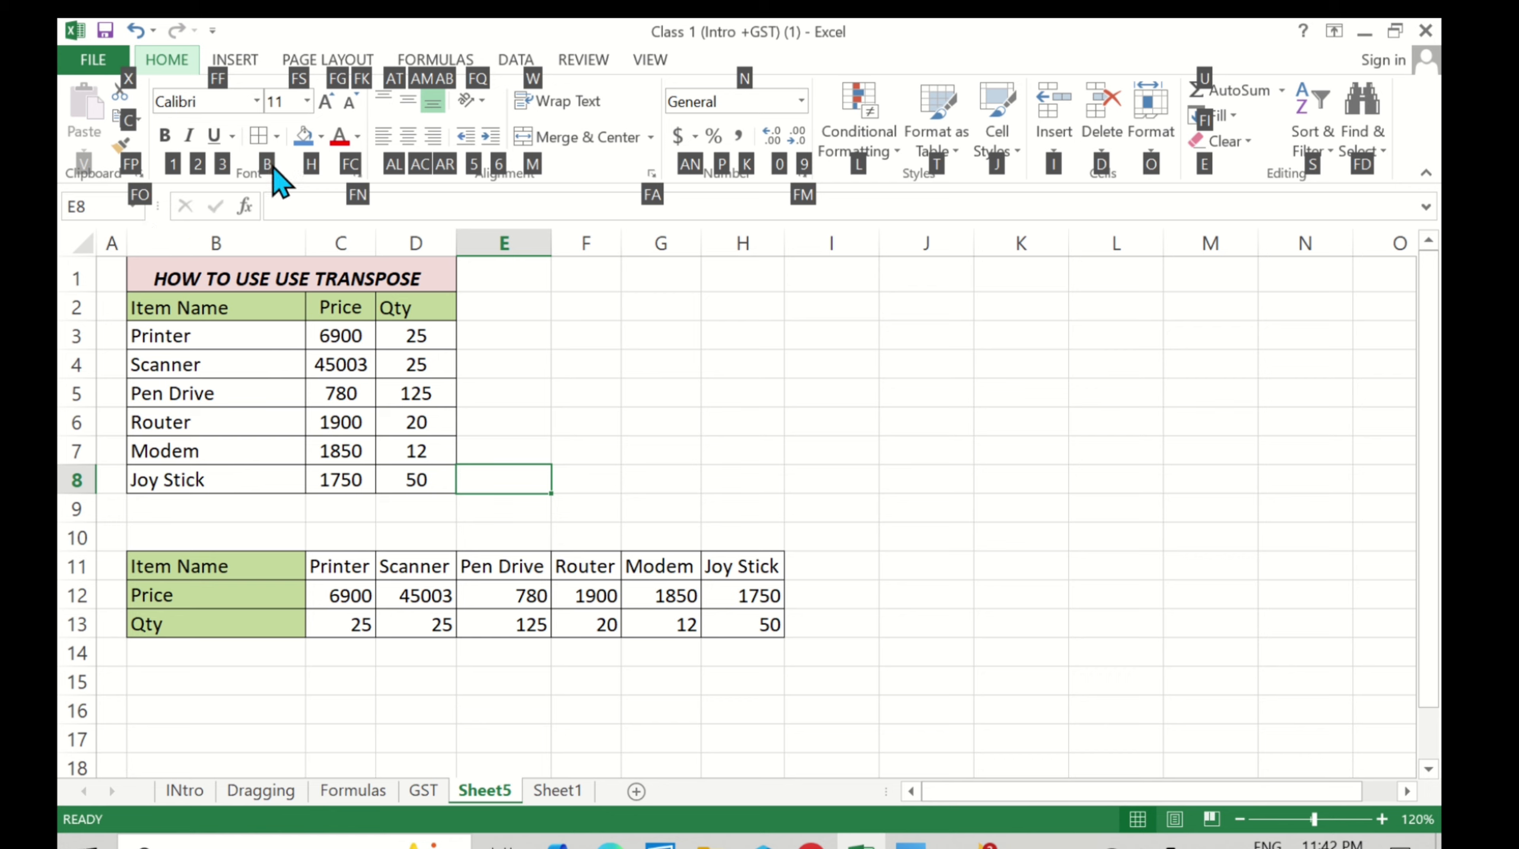
key("b")
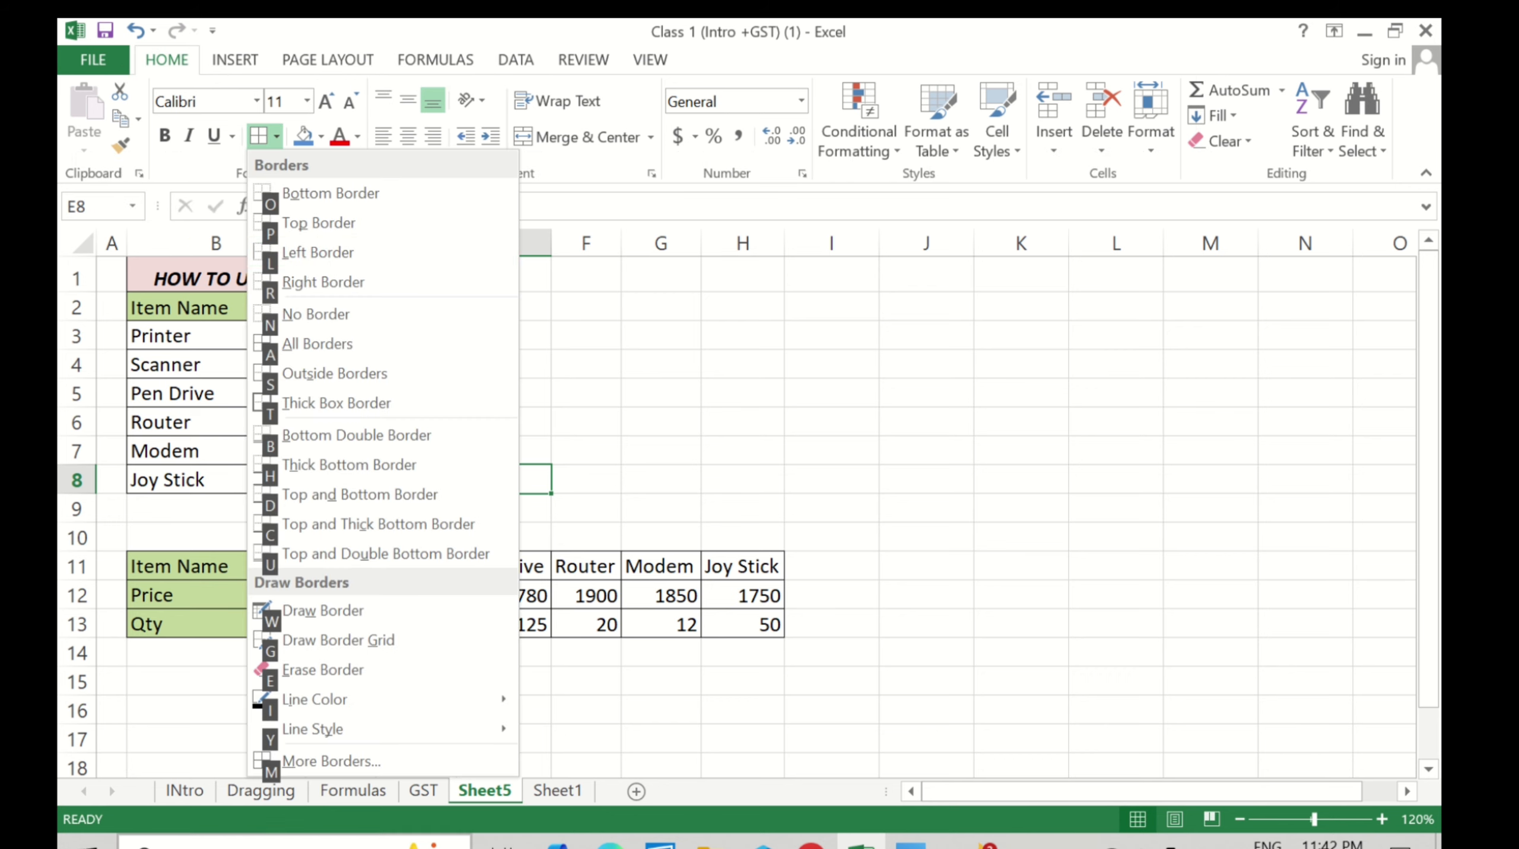
left_click(311, 320)
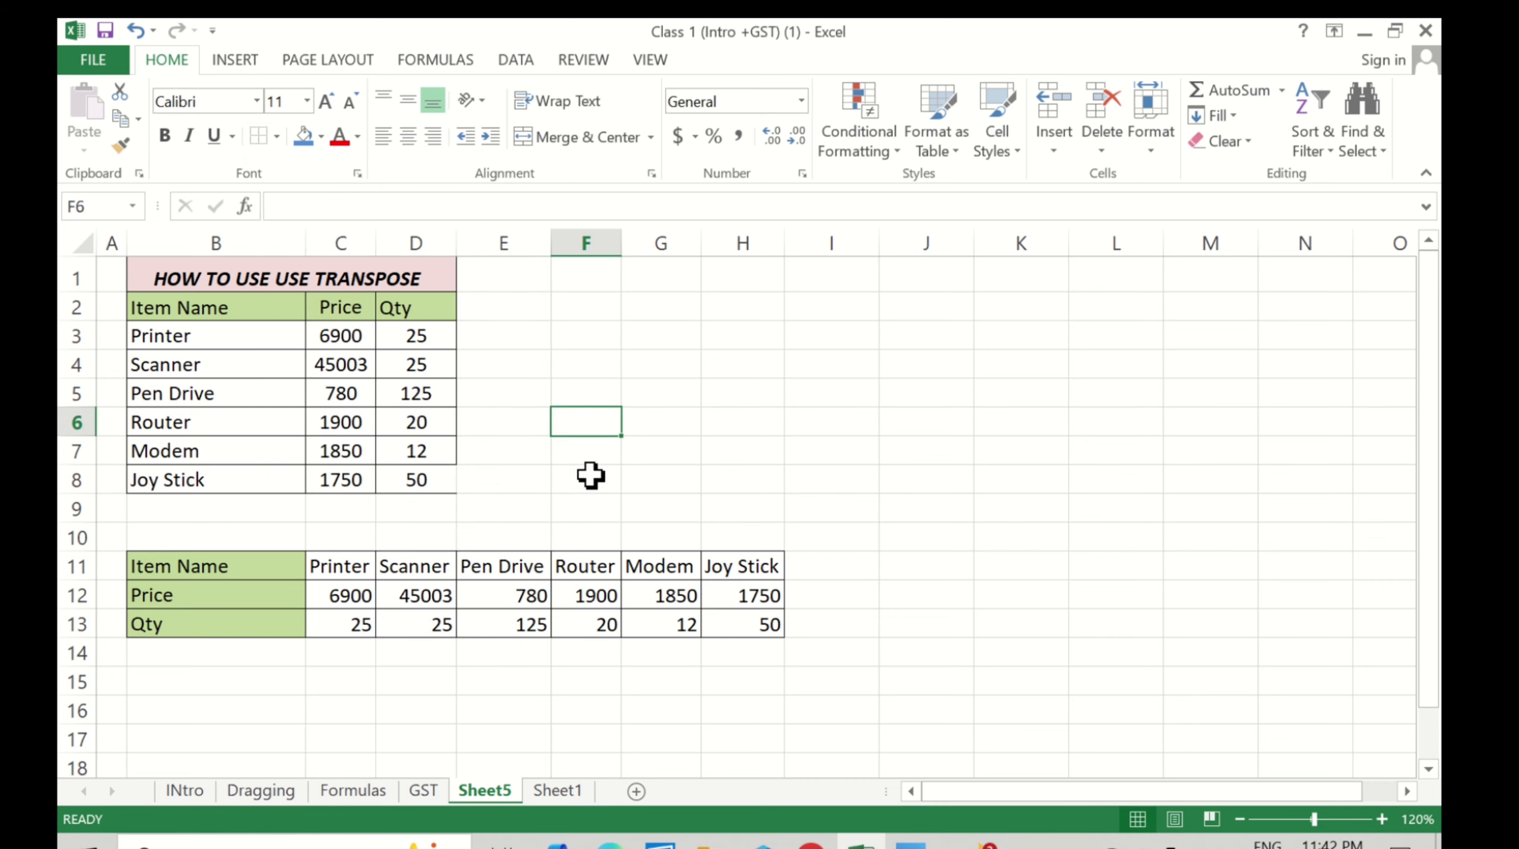
left_click(582, 424)
left_click(504, 512)
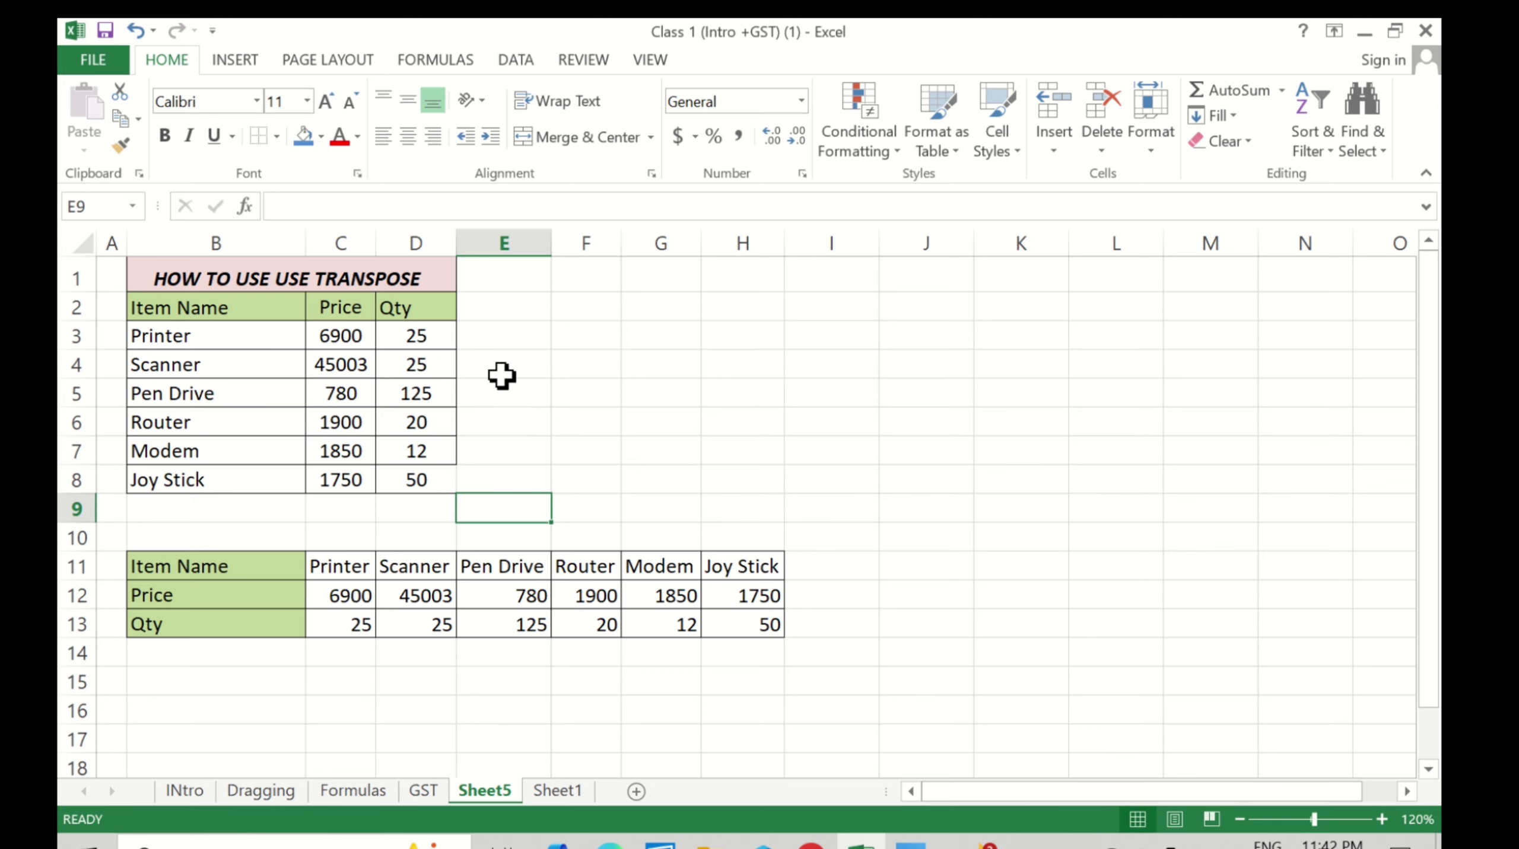
left_click_drag(484, 336, 505, 507)
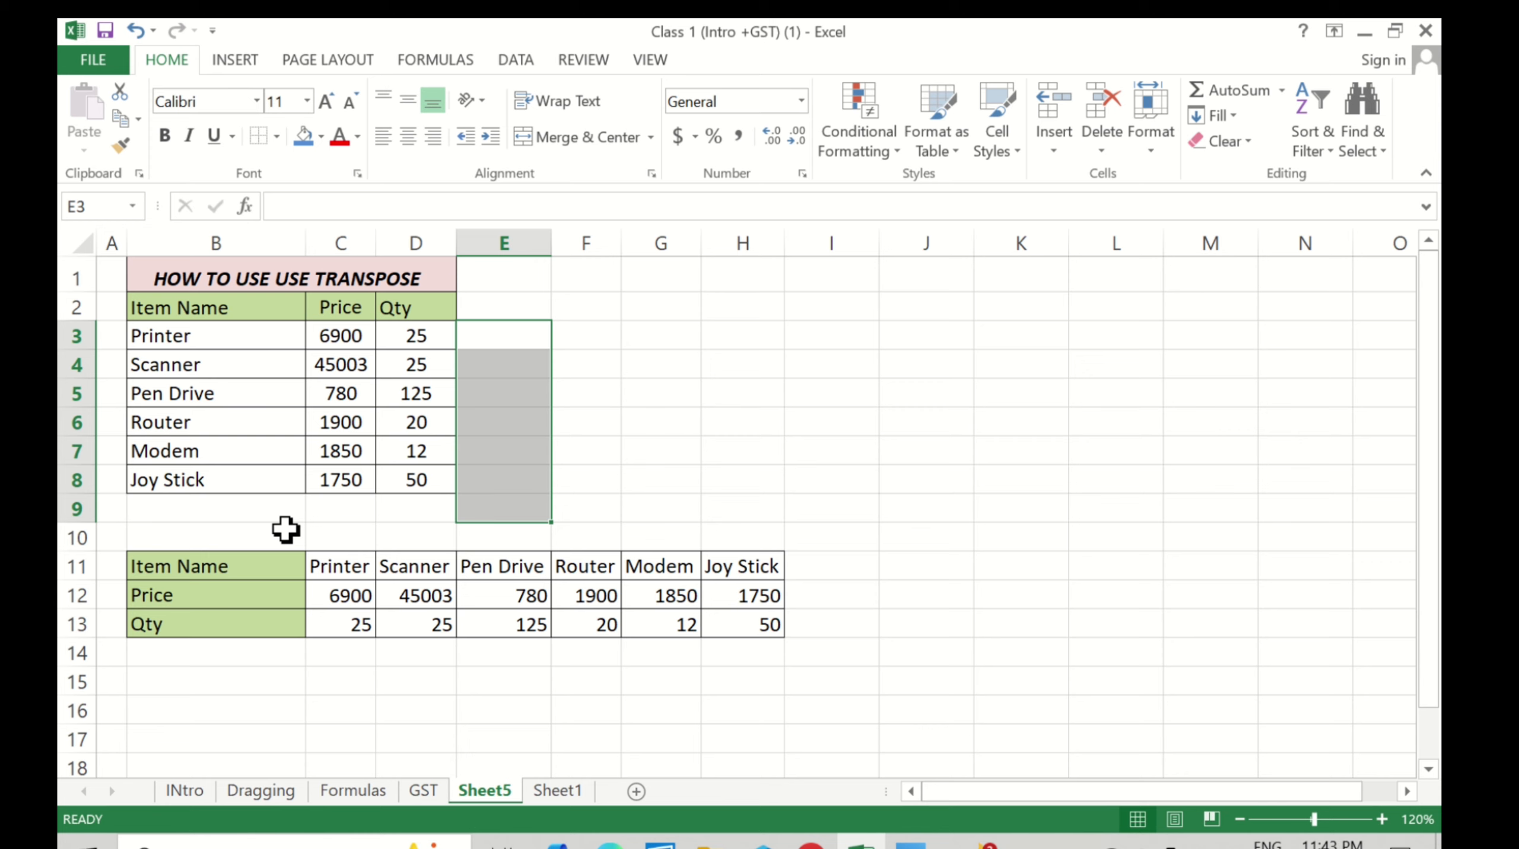
left_click(642, 360)
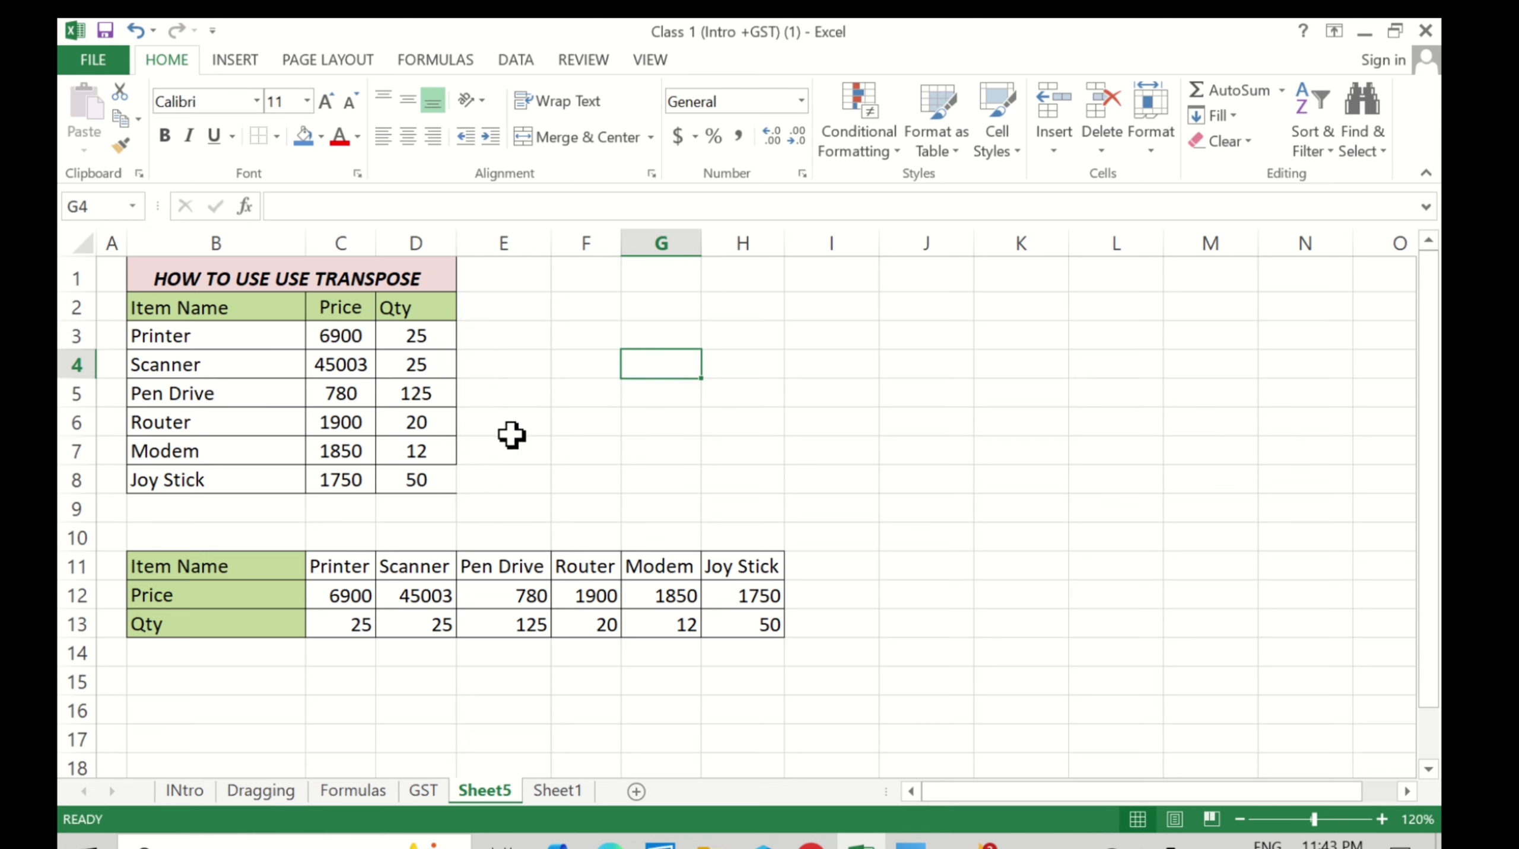
left_click(402, 446)
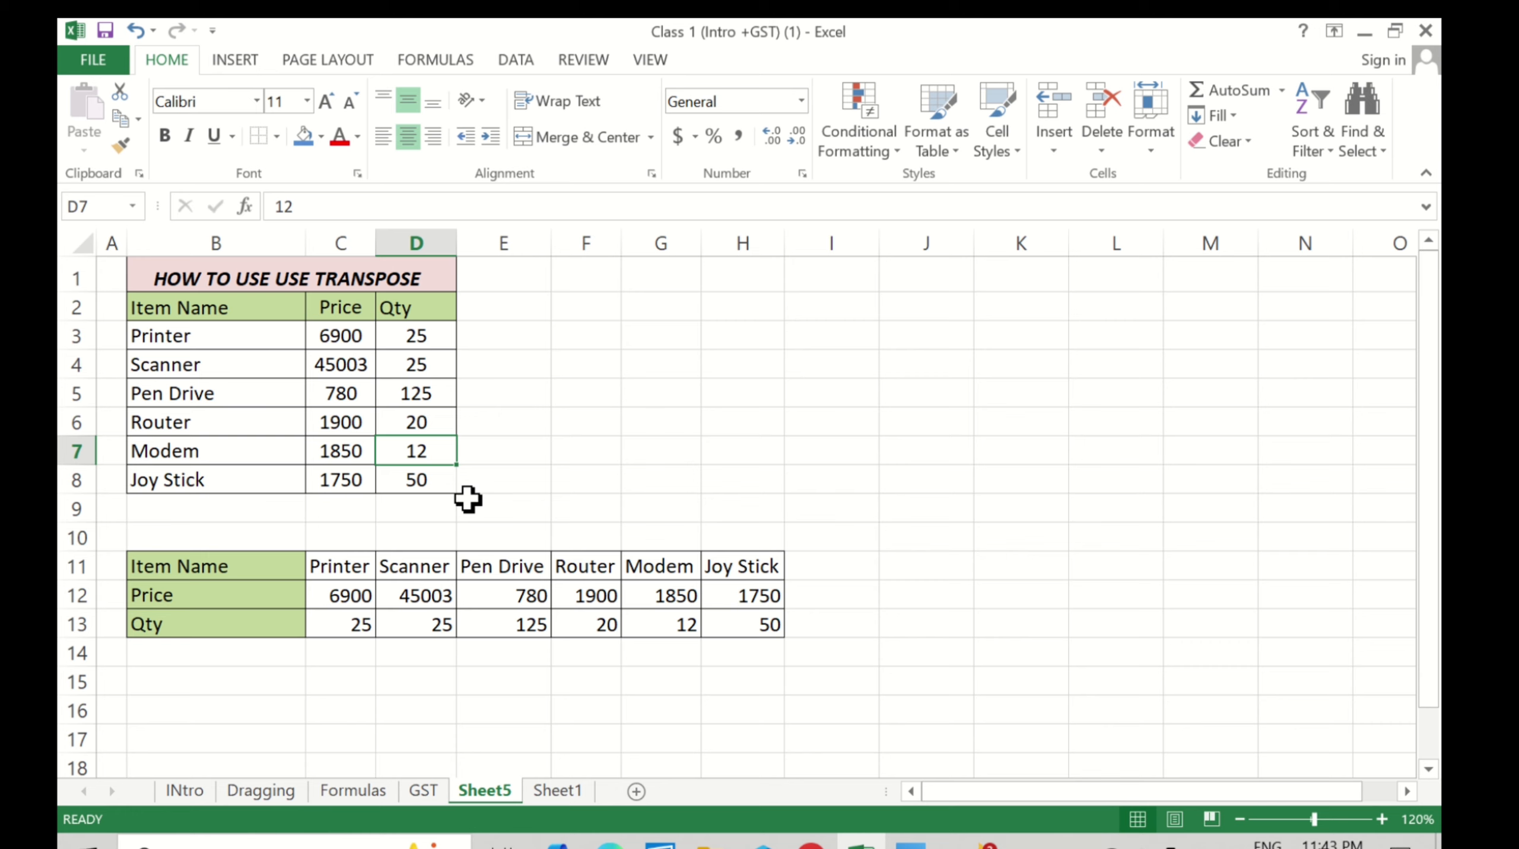
left_click(520, 433)
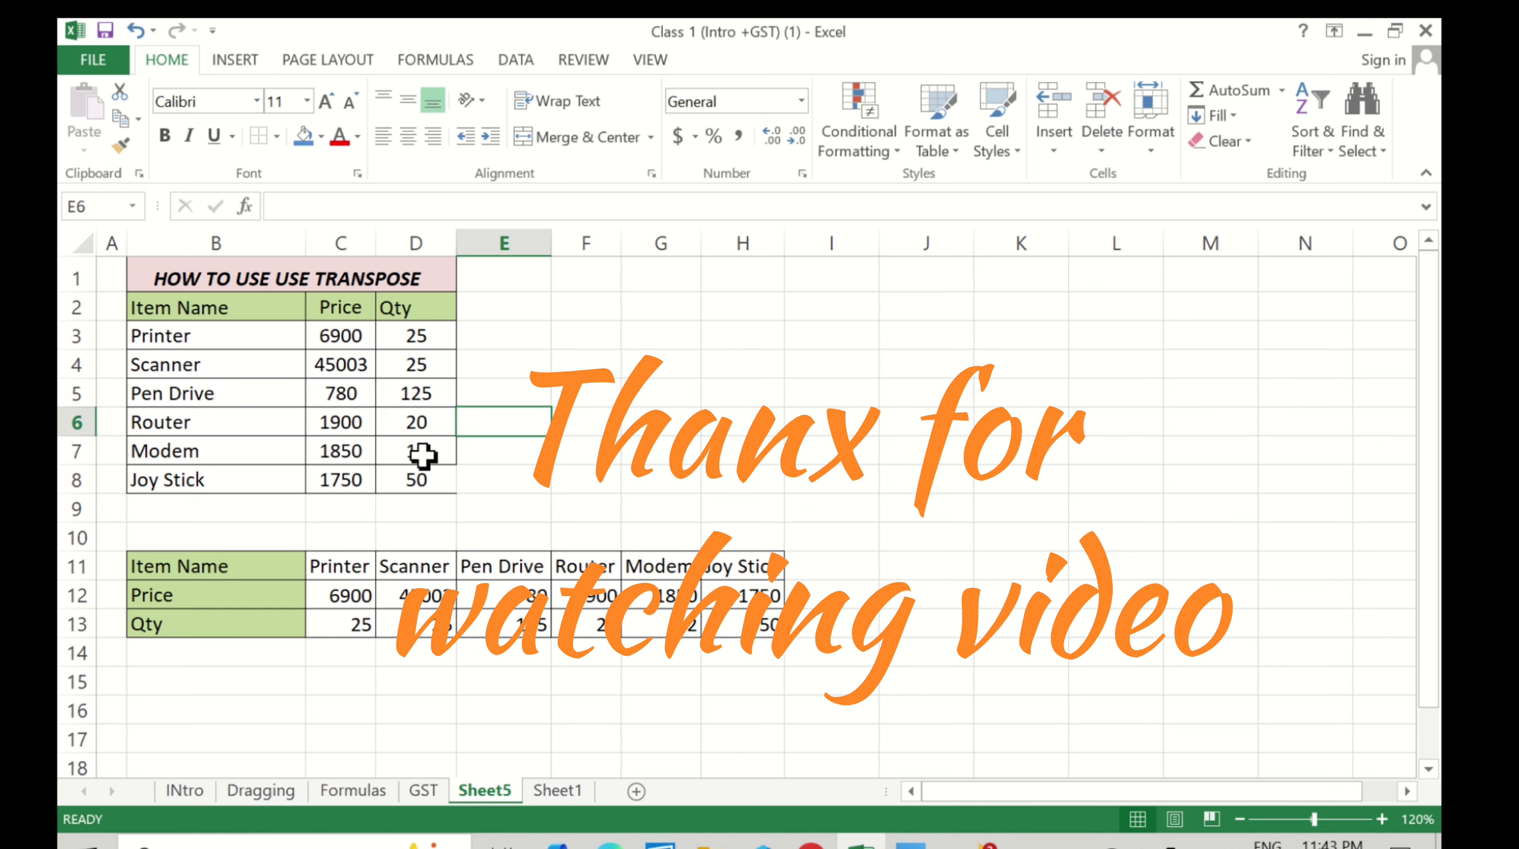
left_click(503, 471)
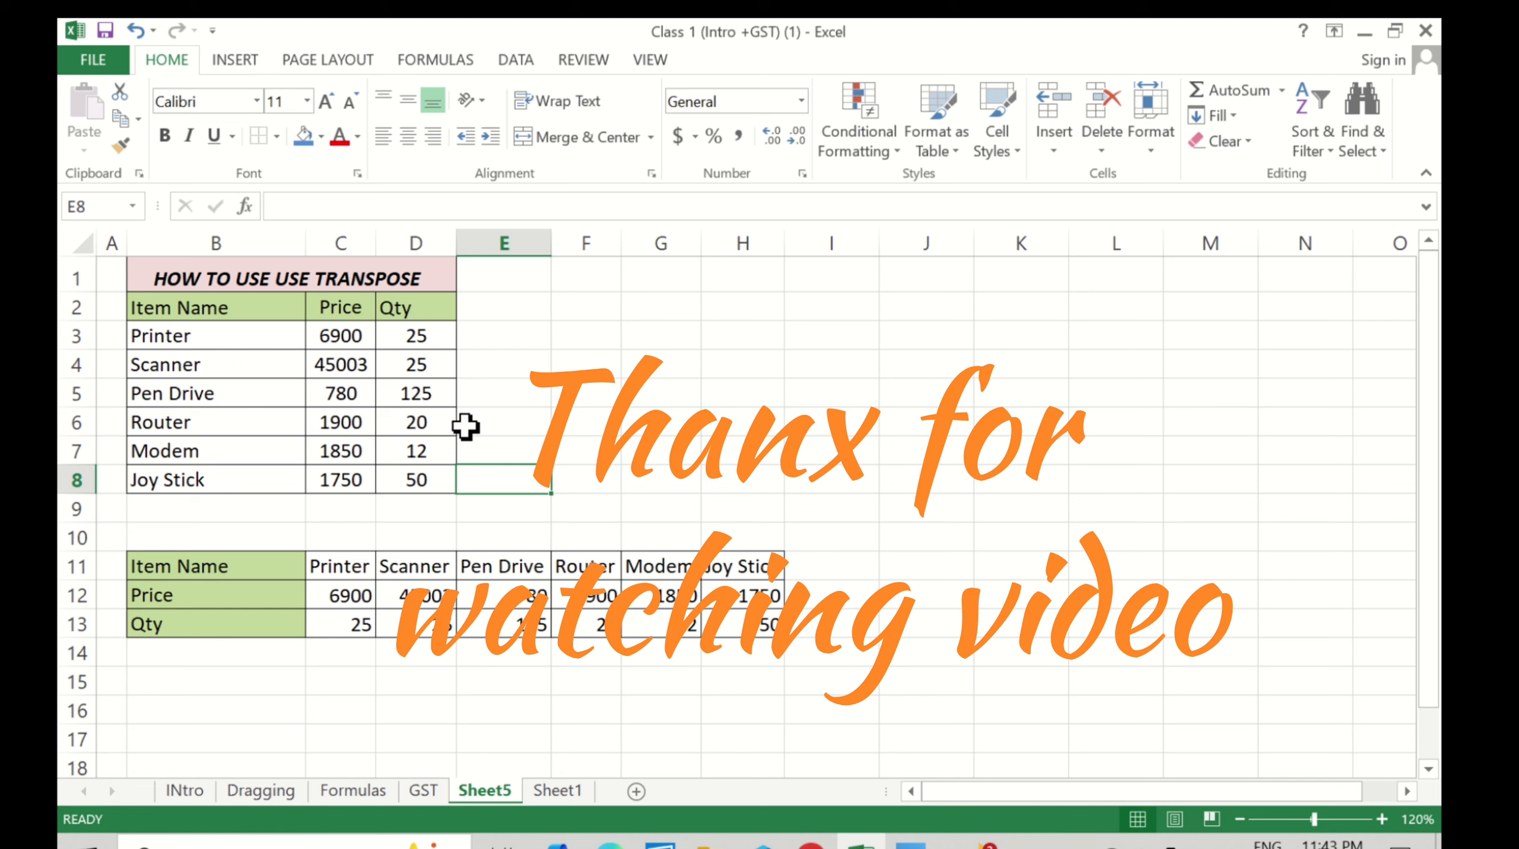
left_click(514, 417)
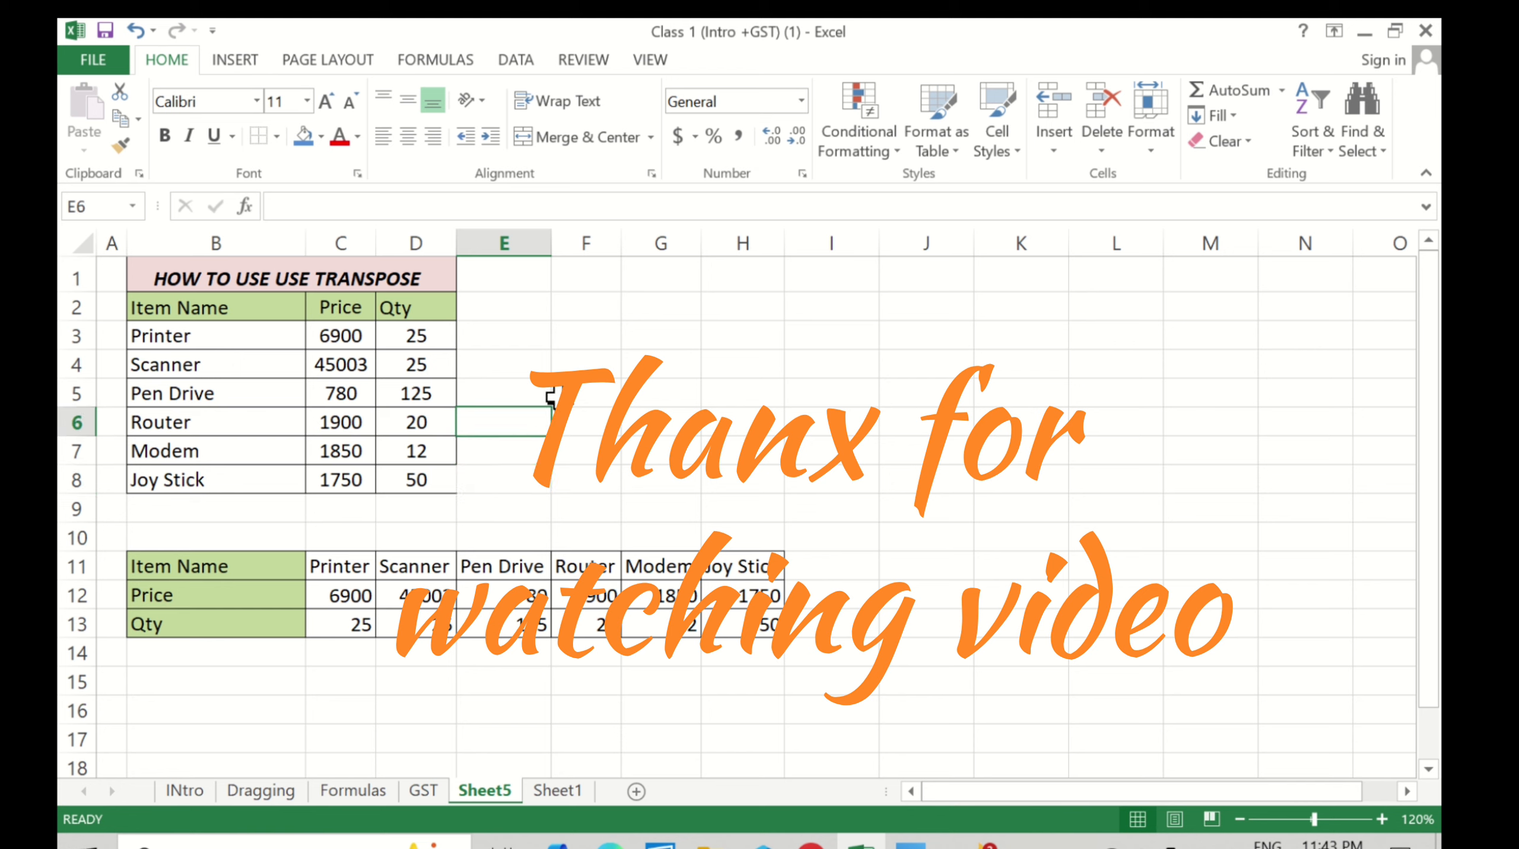
left_click(591, 395)
left_click(572, 469)
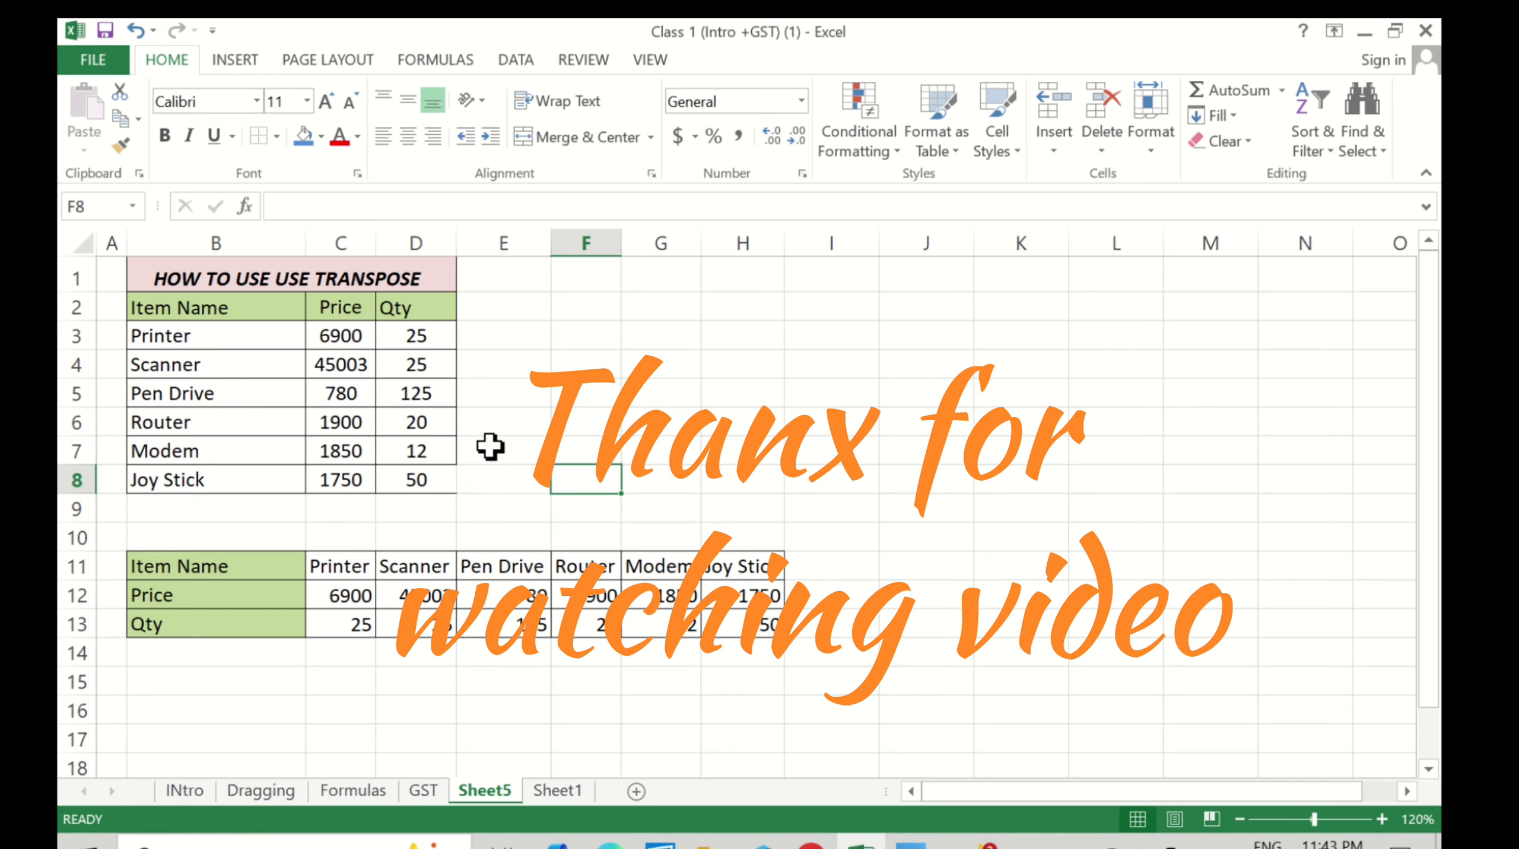